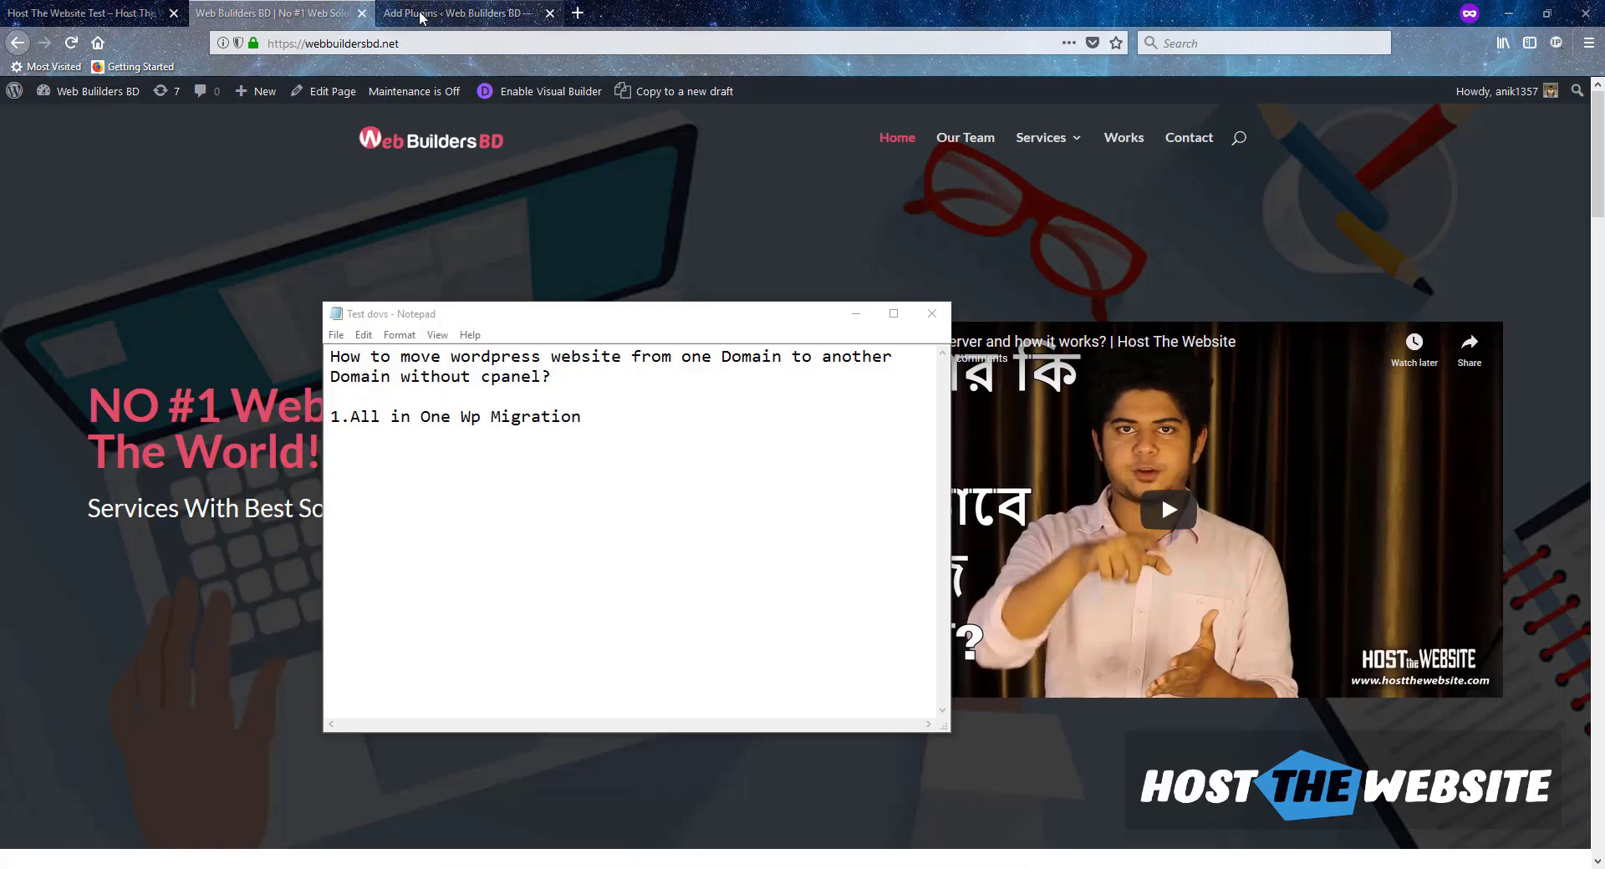
Compare the anik.work test site with the Web Builders BD site in their browser tabs
left_click(126, 13)
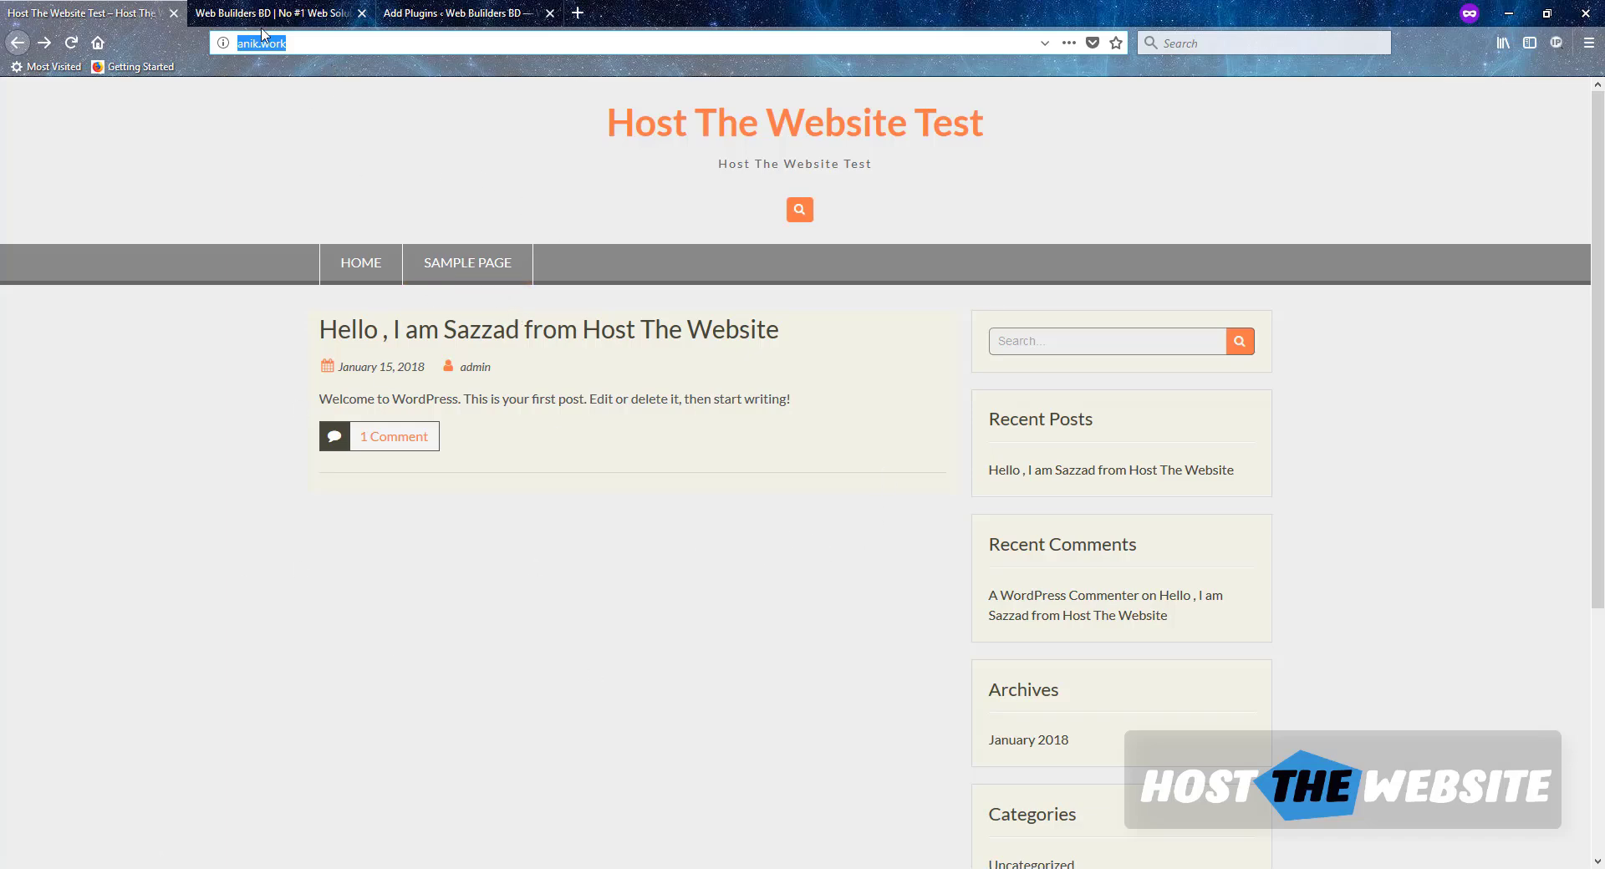
key("ctrl+Tab")
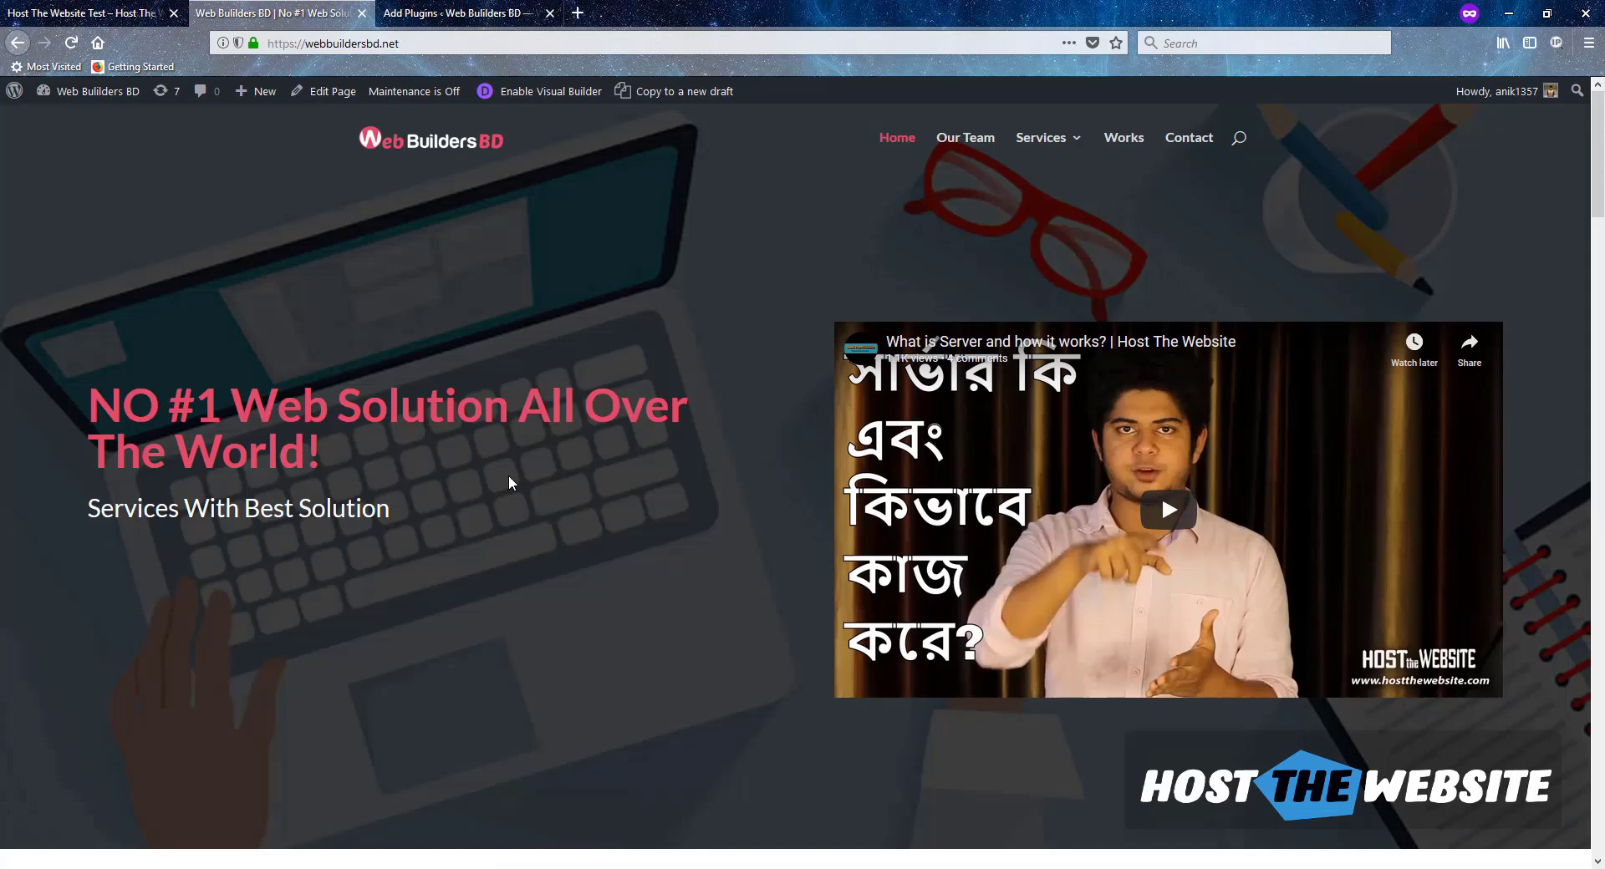
left_click(109, 17)
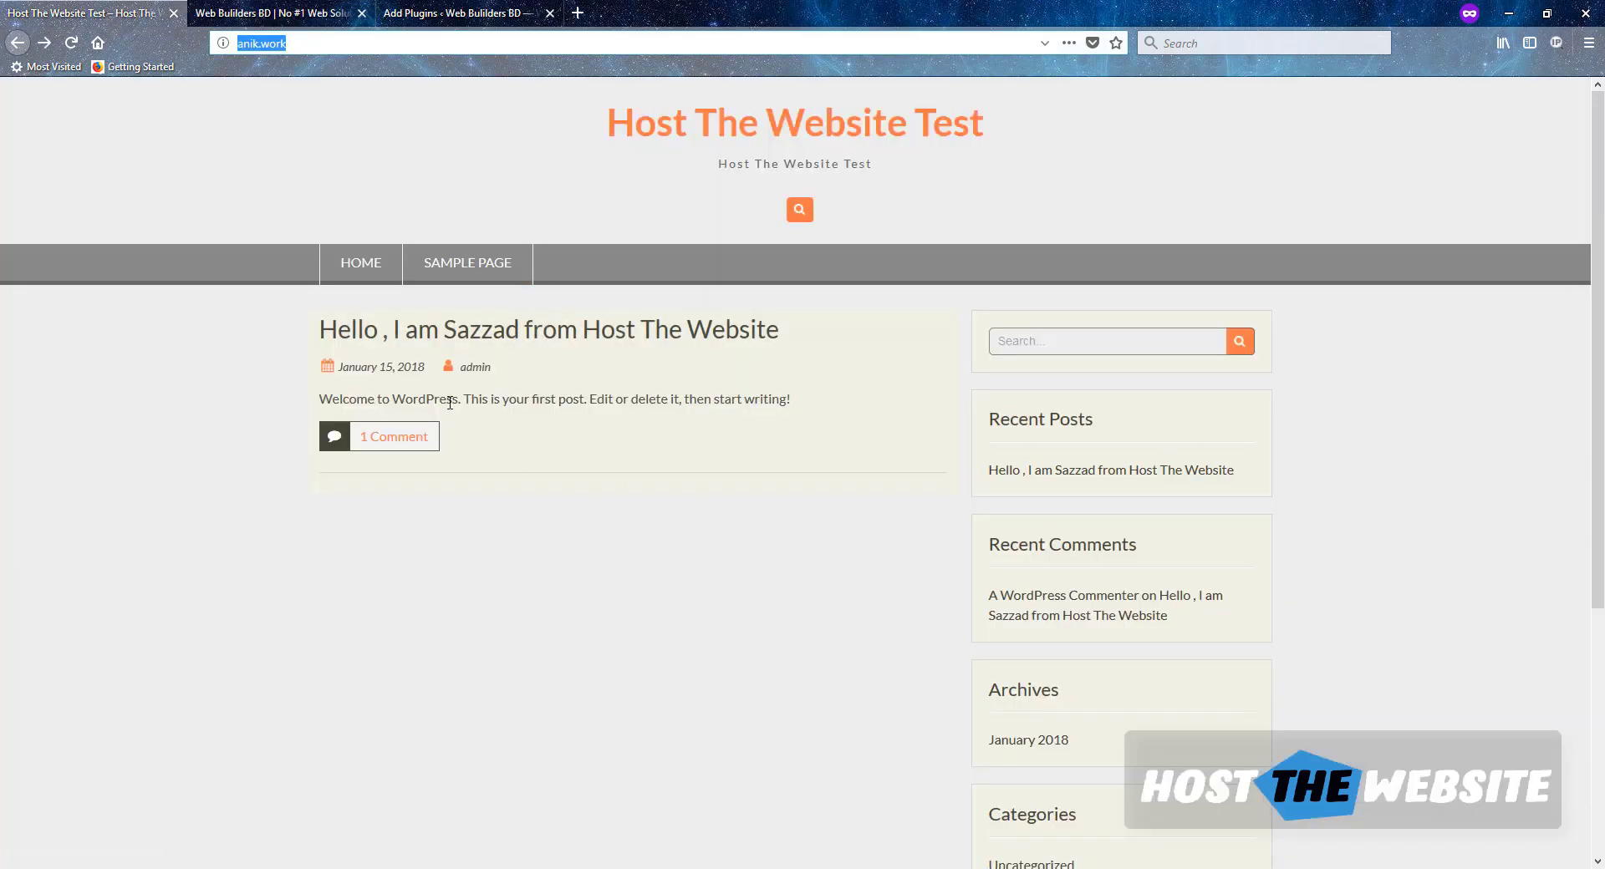
left_click(280, 15)
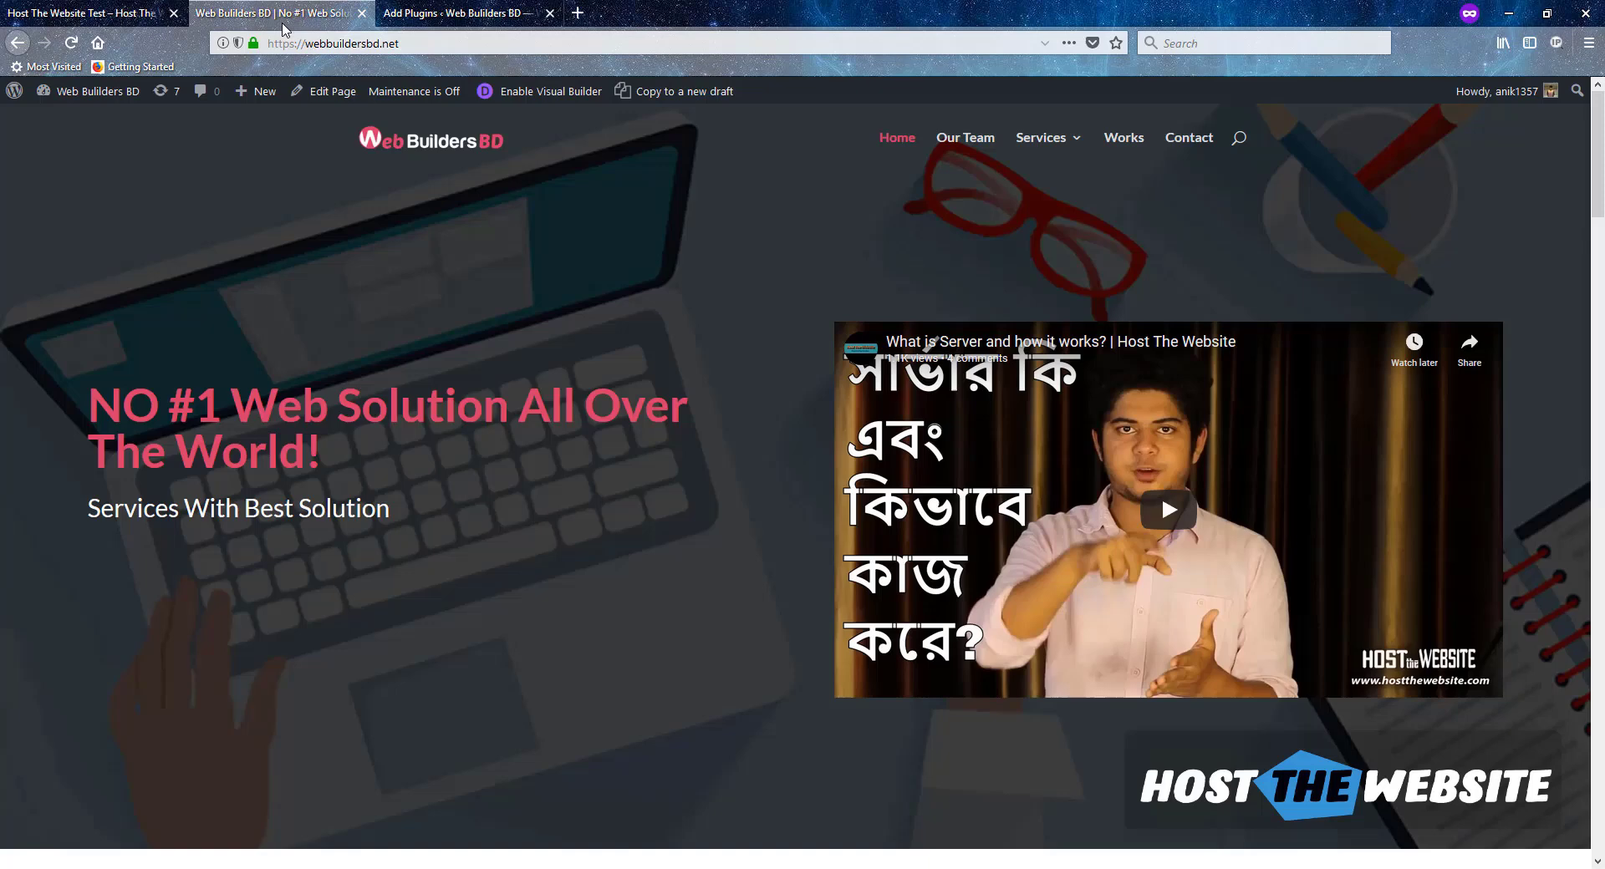
On Web Builders BD's Add Plugins page, search for 'all in one wp migration'
left_click(448, 16)
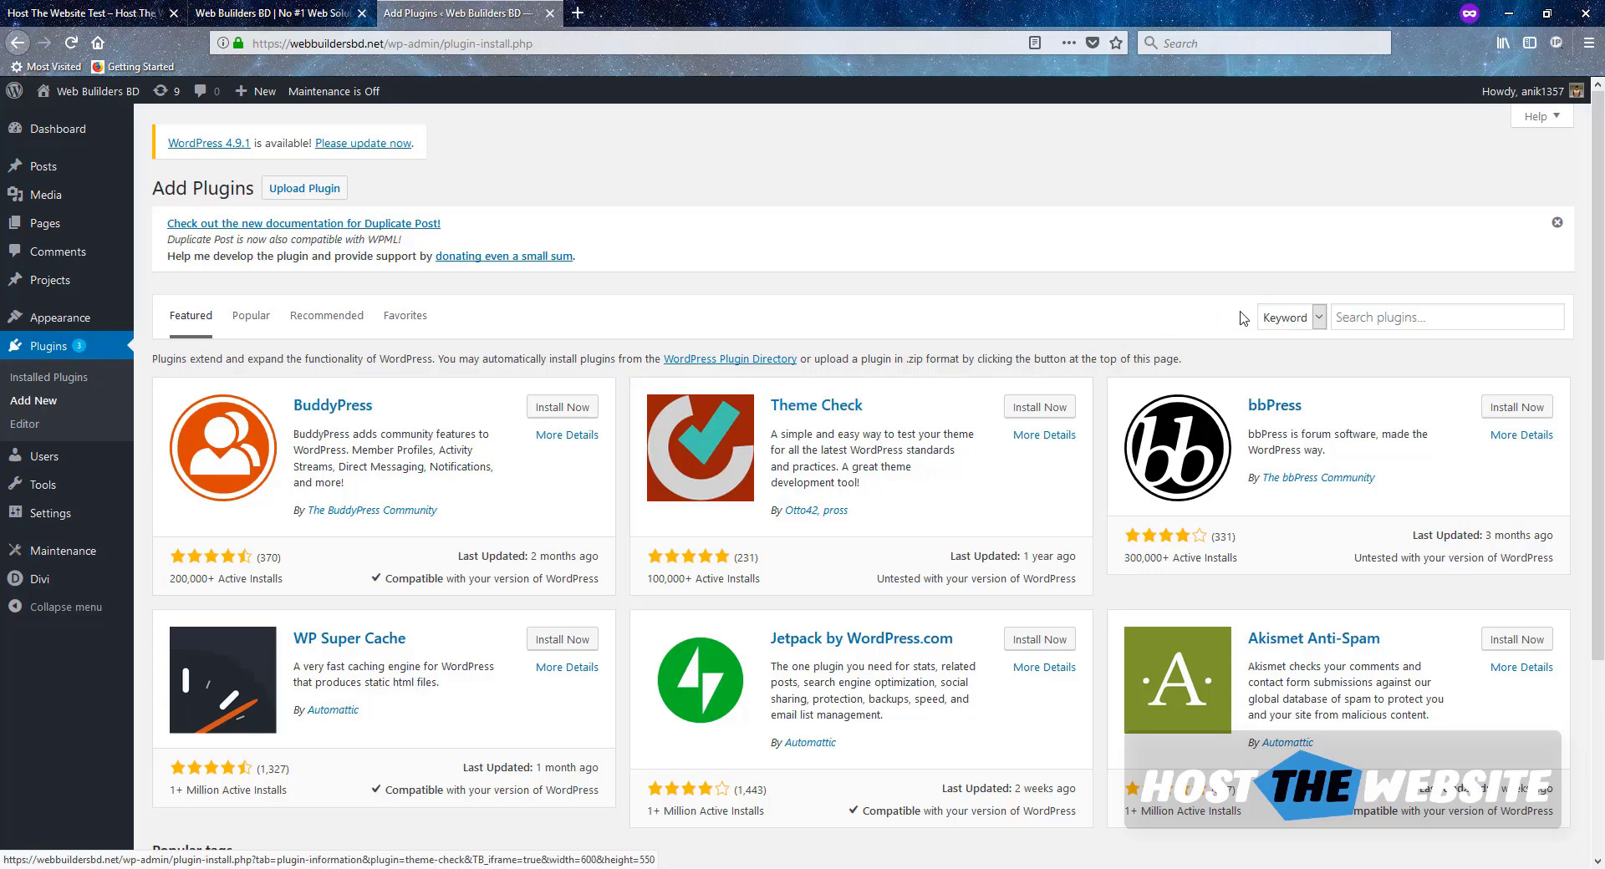
left_click(1381, 313)
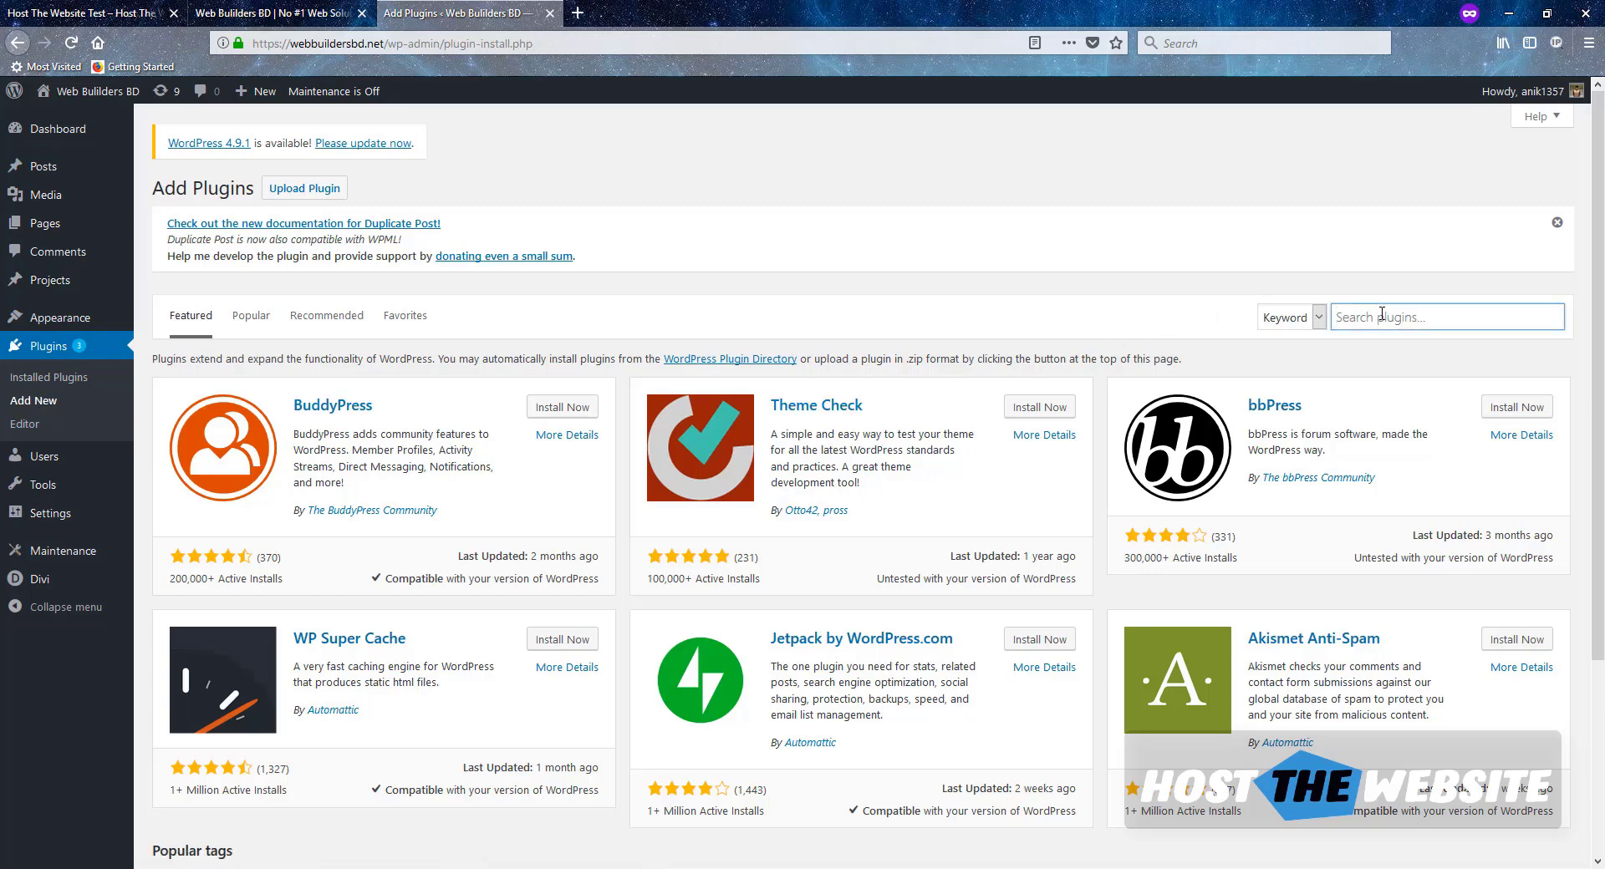
type("all in one wp migration")
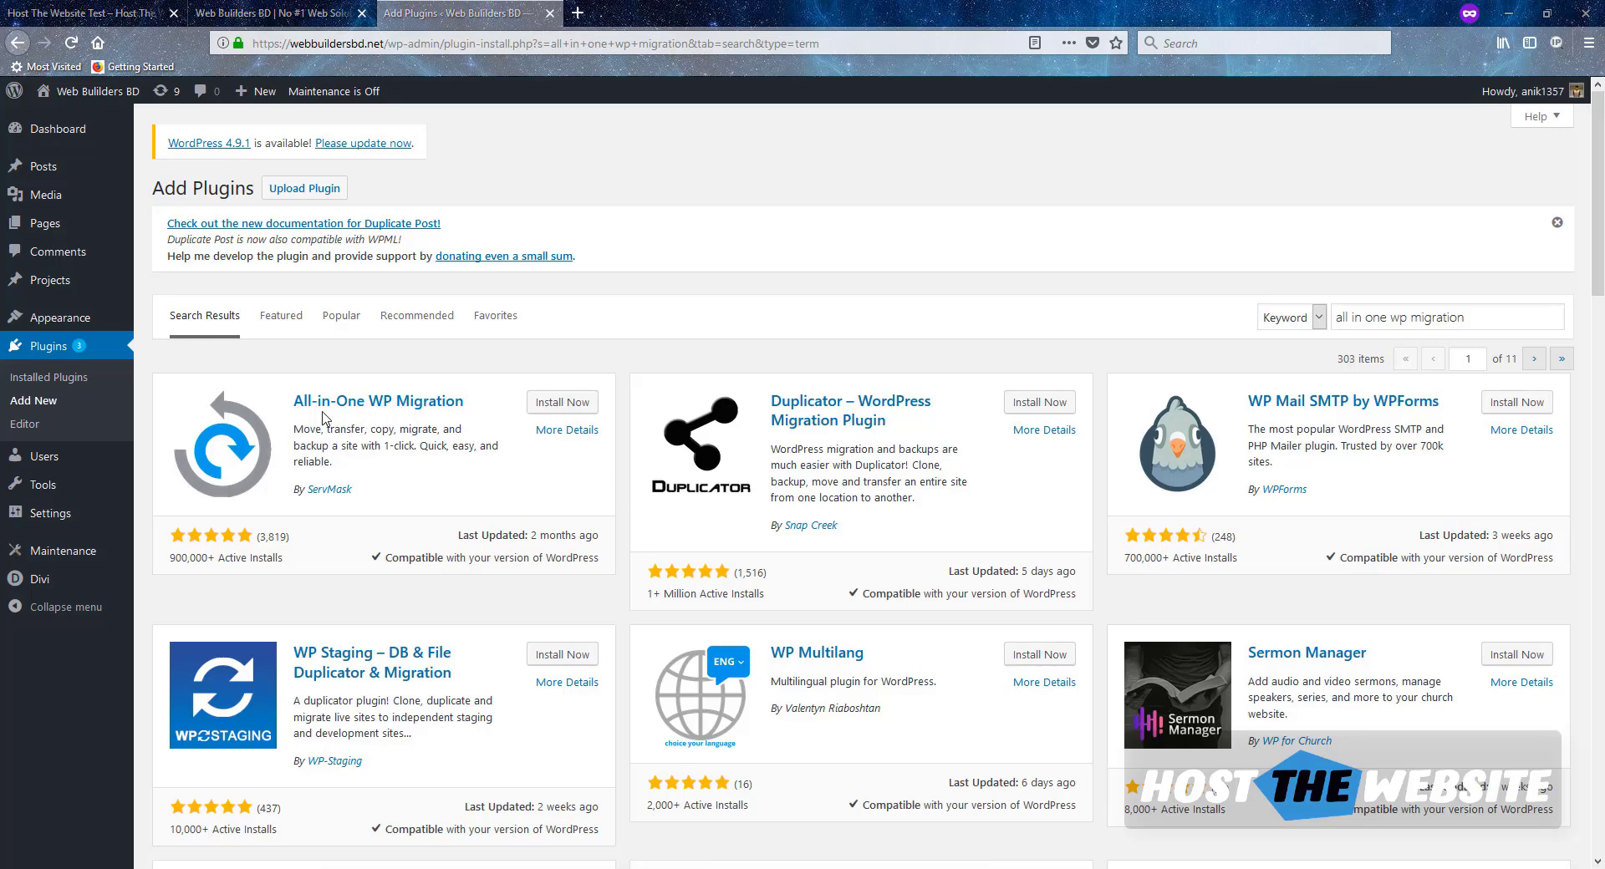
Install and activate All-in-One WP Migration, then go to its Export Site page
left_click(560, 405)
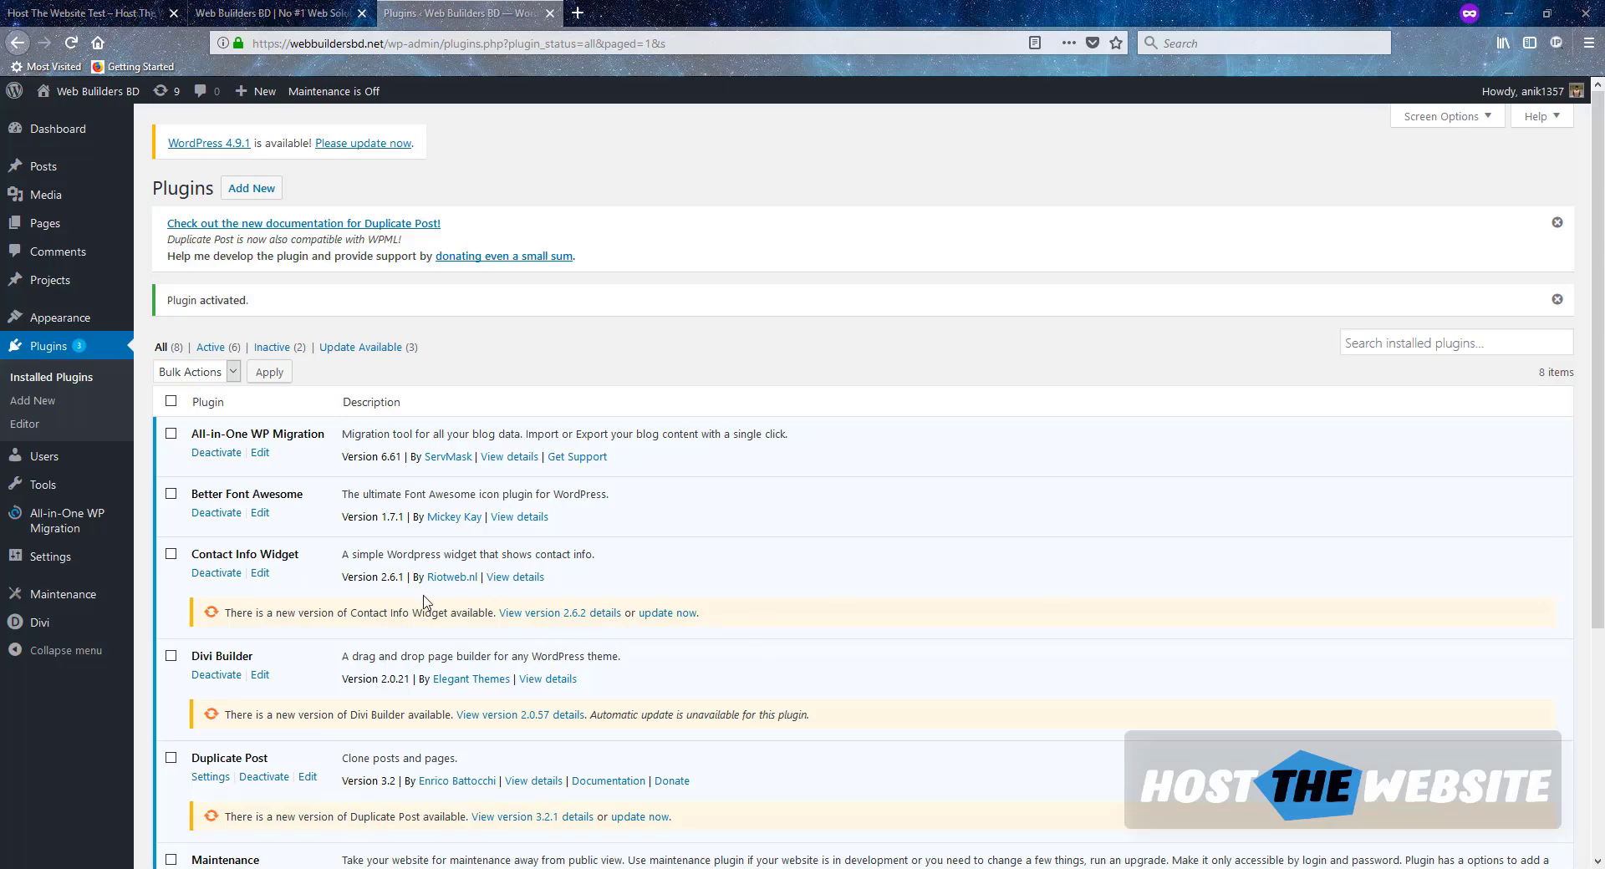
mouse_move(50, 531)
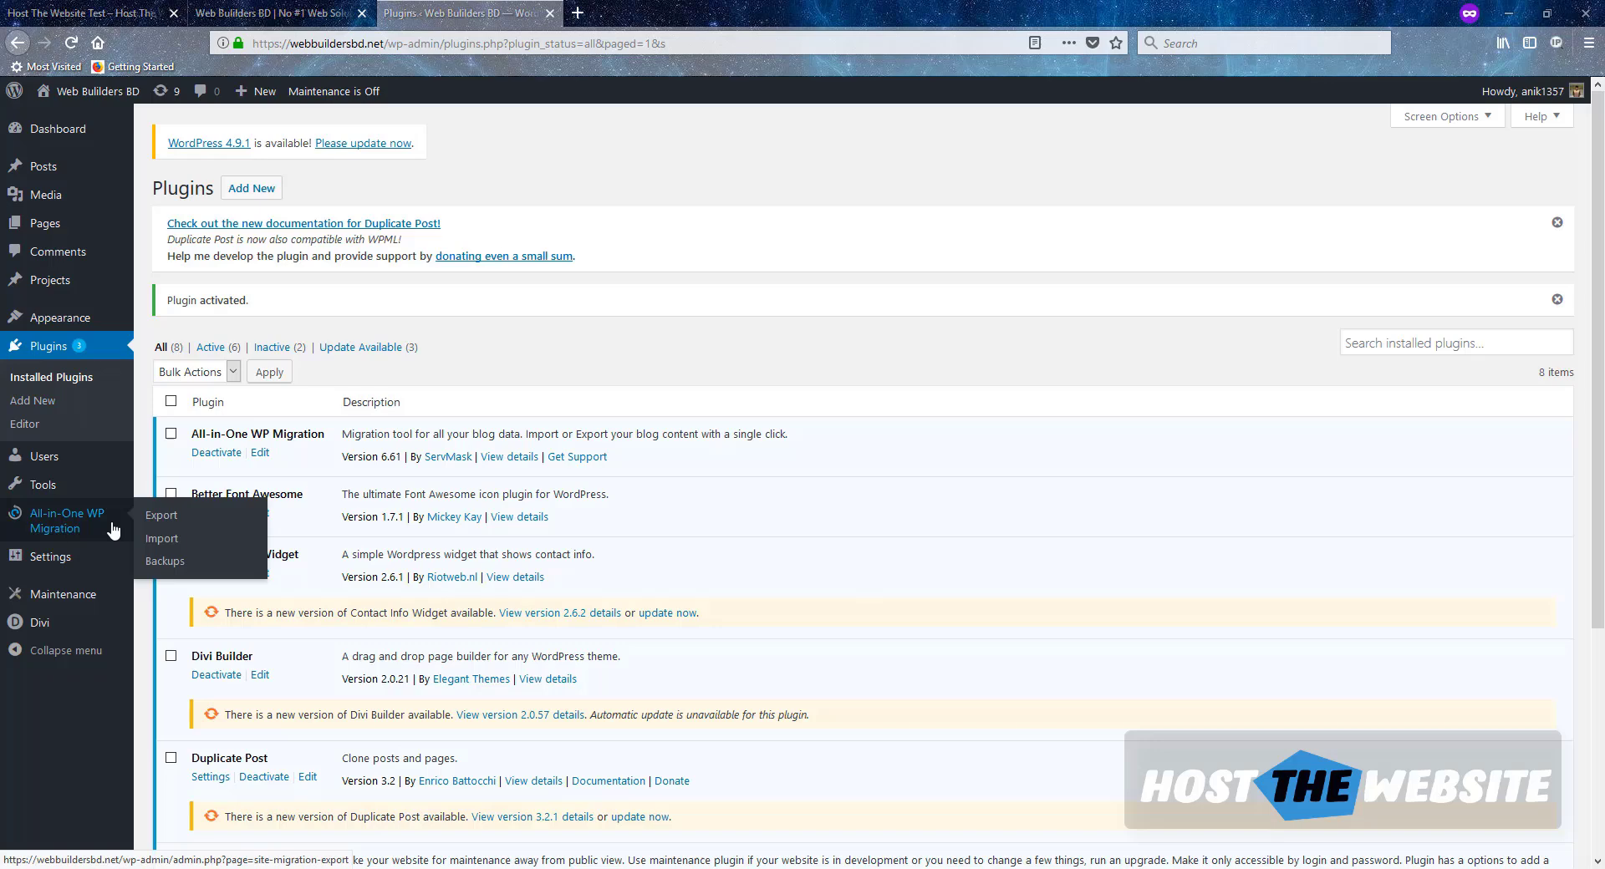
left_click(161, 539)
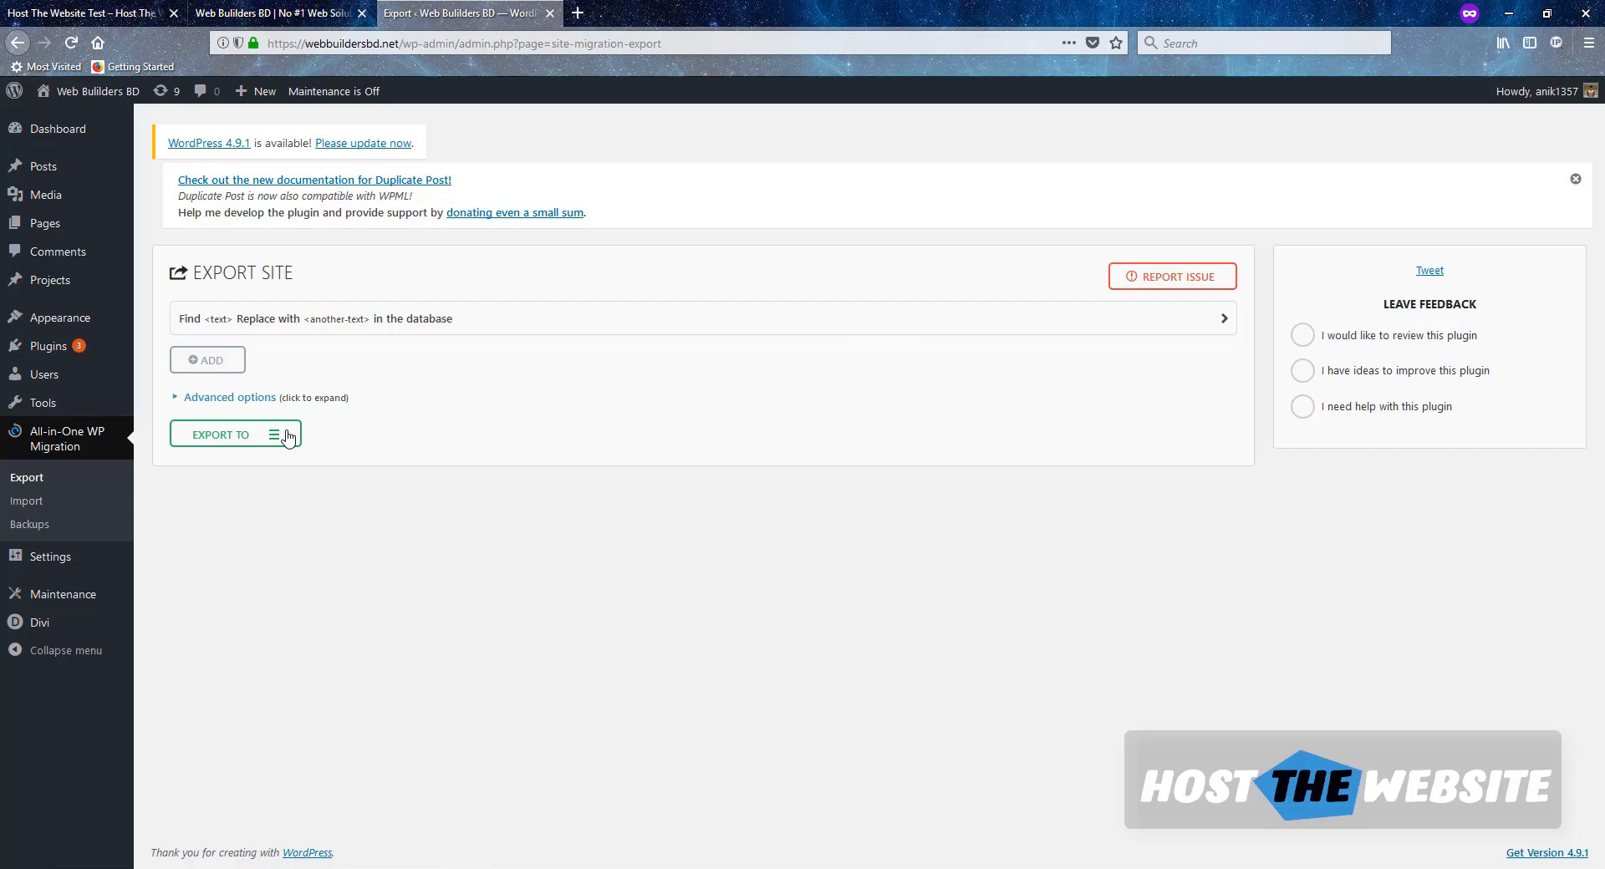
Export Web Builders BD to a file and save the 213 MB .wpress download
left_click(287, 437)
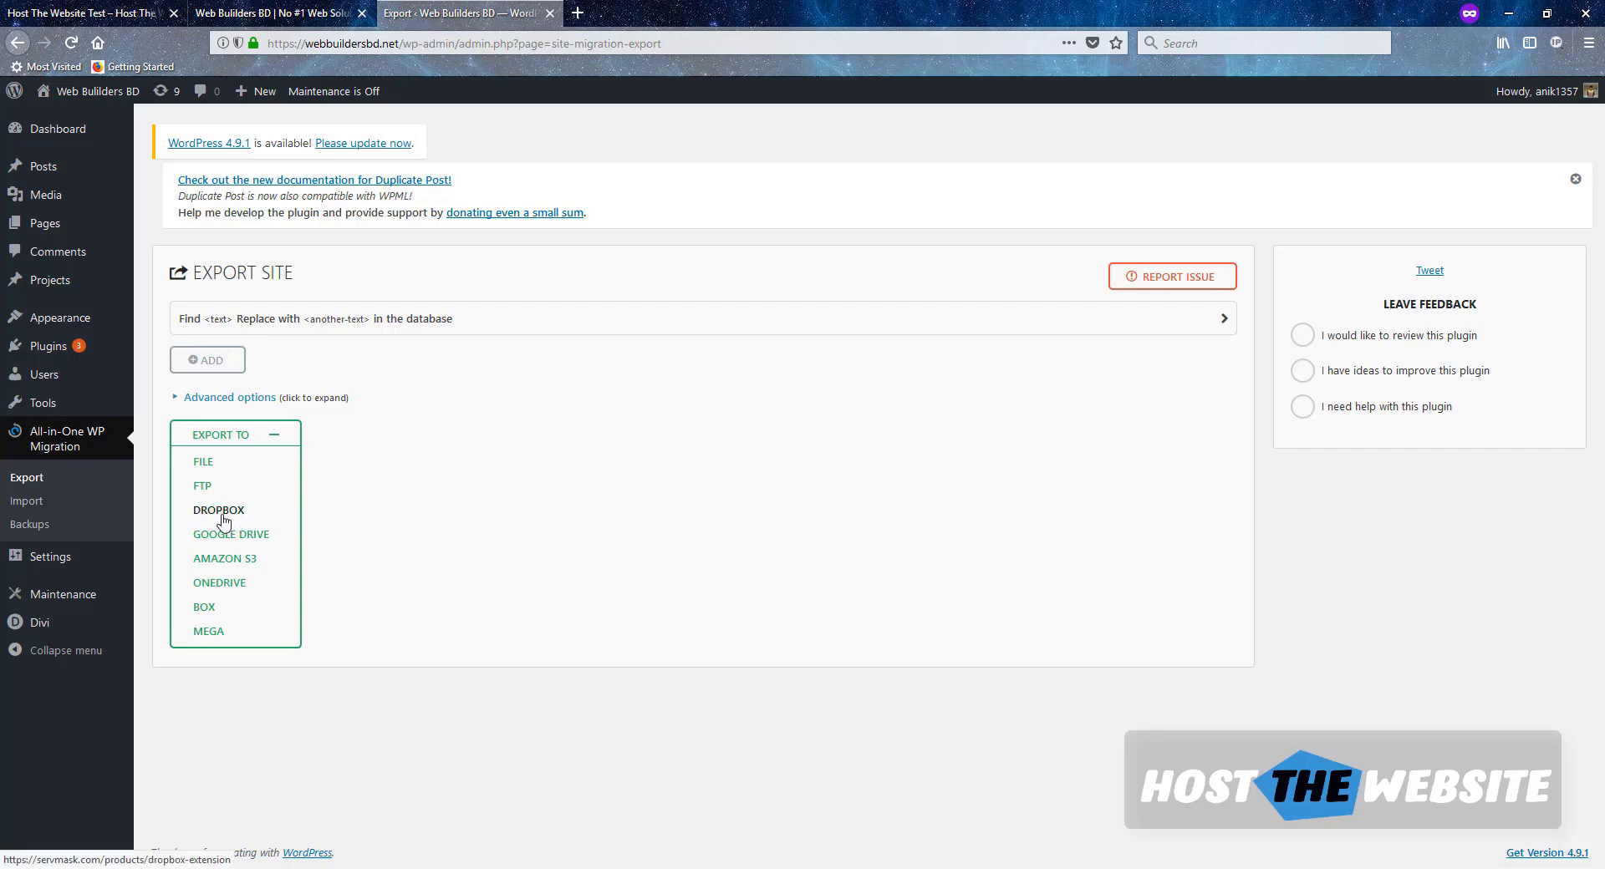
left_click(204, 462)
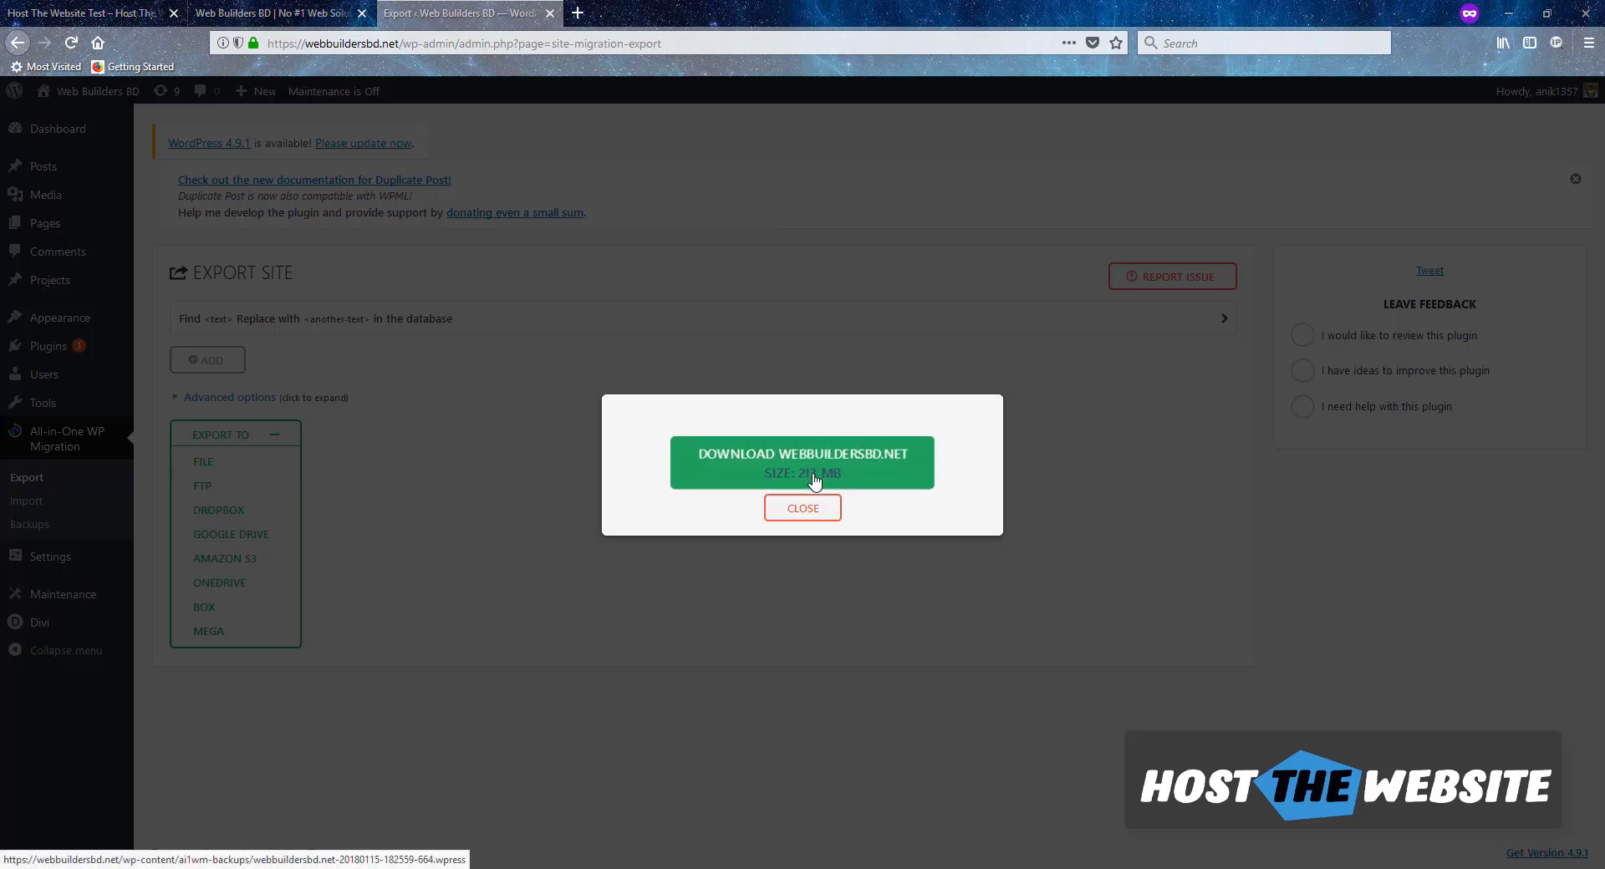
left_click(843, 482)
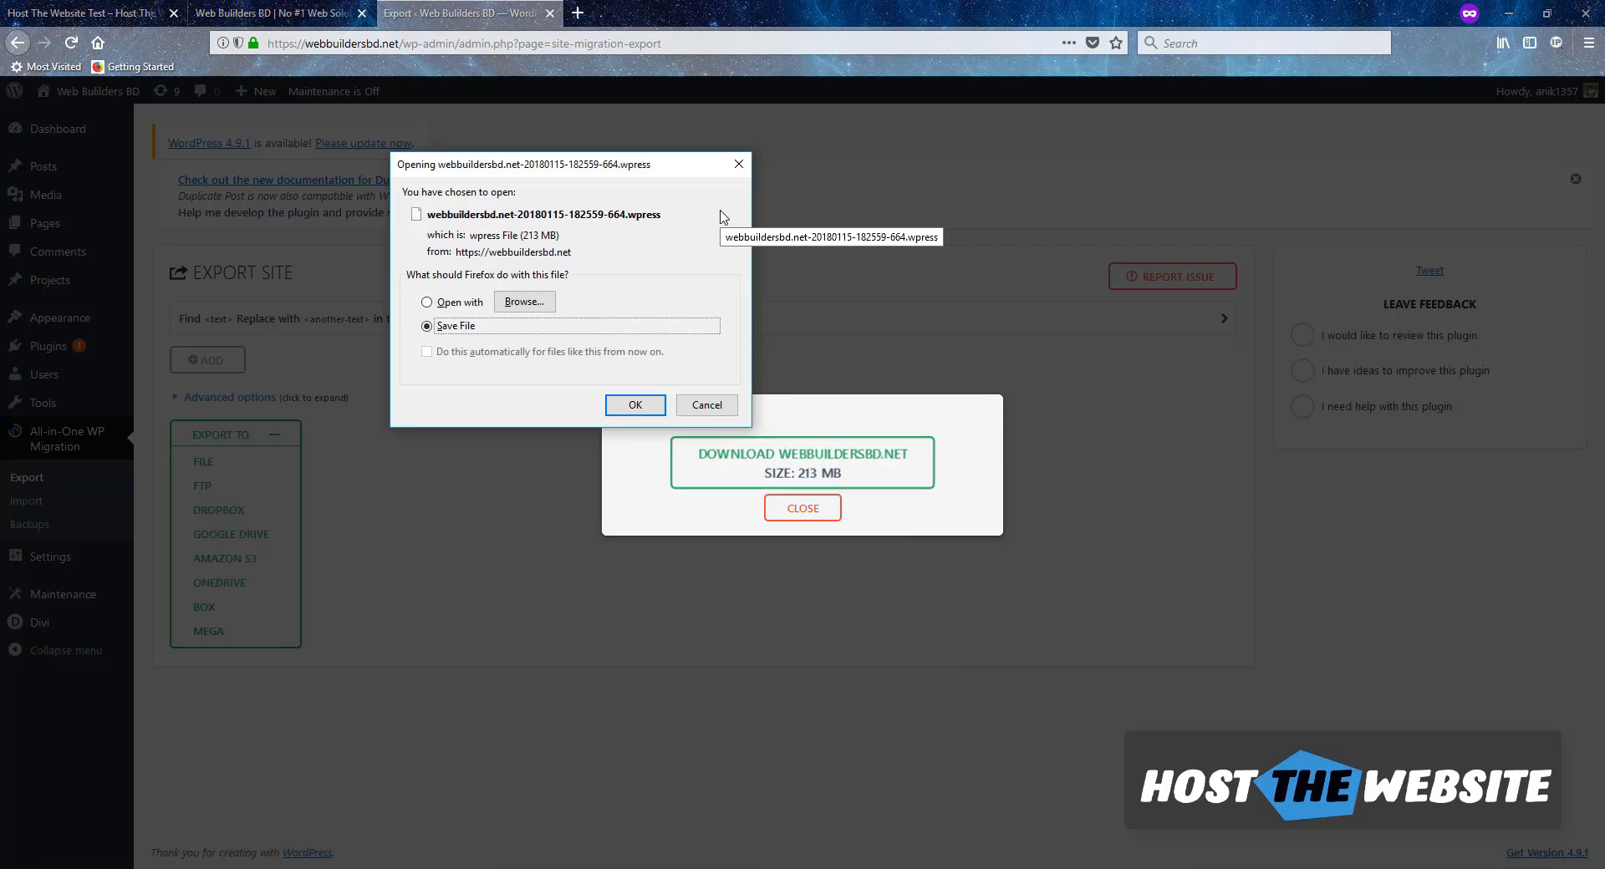
left_click(741, 165)
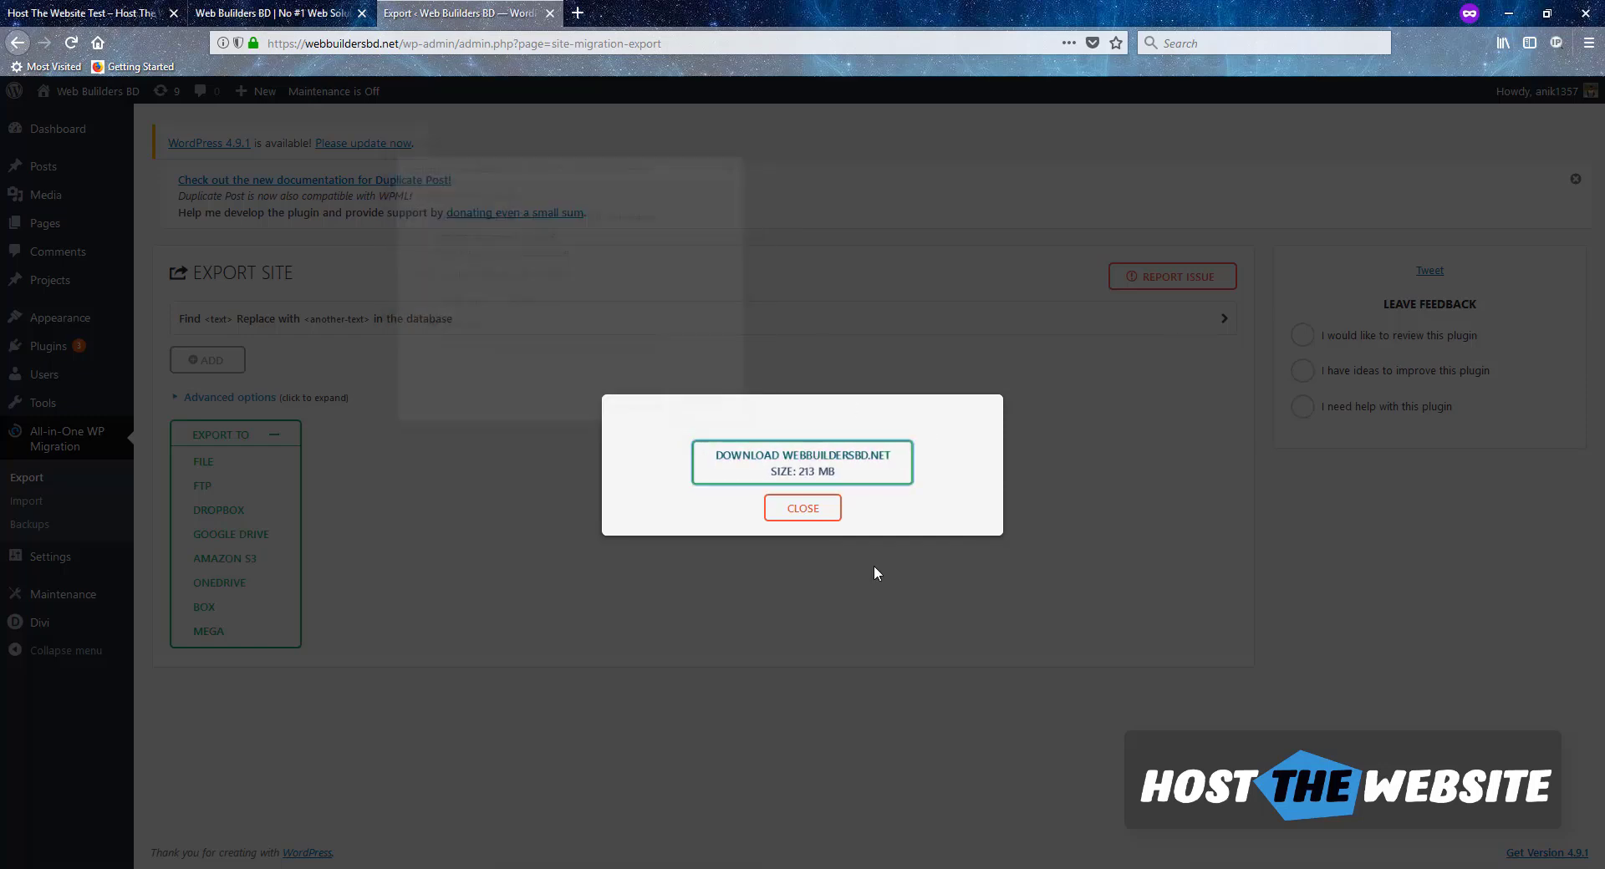
Dismiss the download notice and bring up the Upload Plugin panel on Add Plugins
left_click(801, 507)
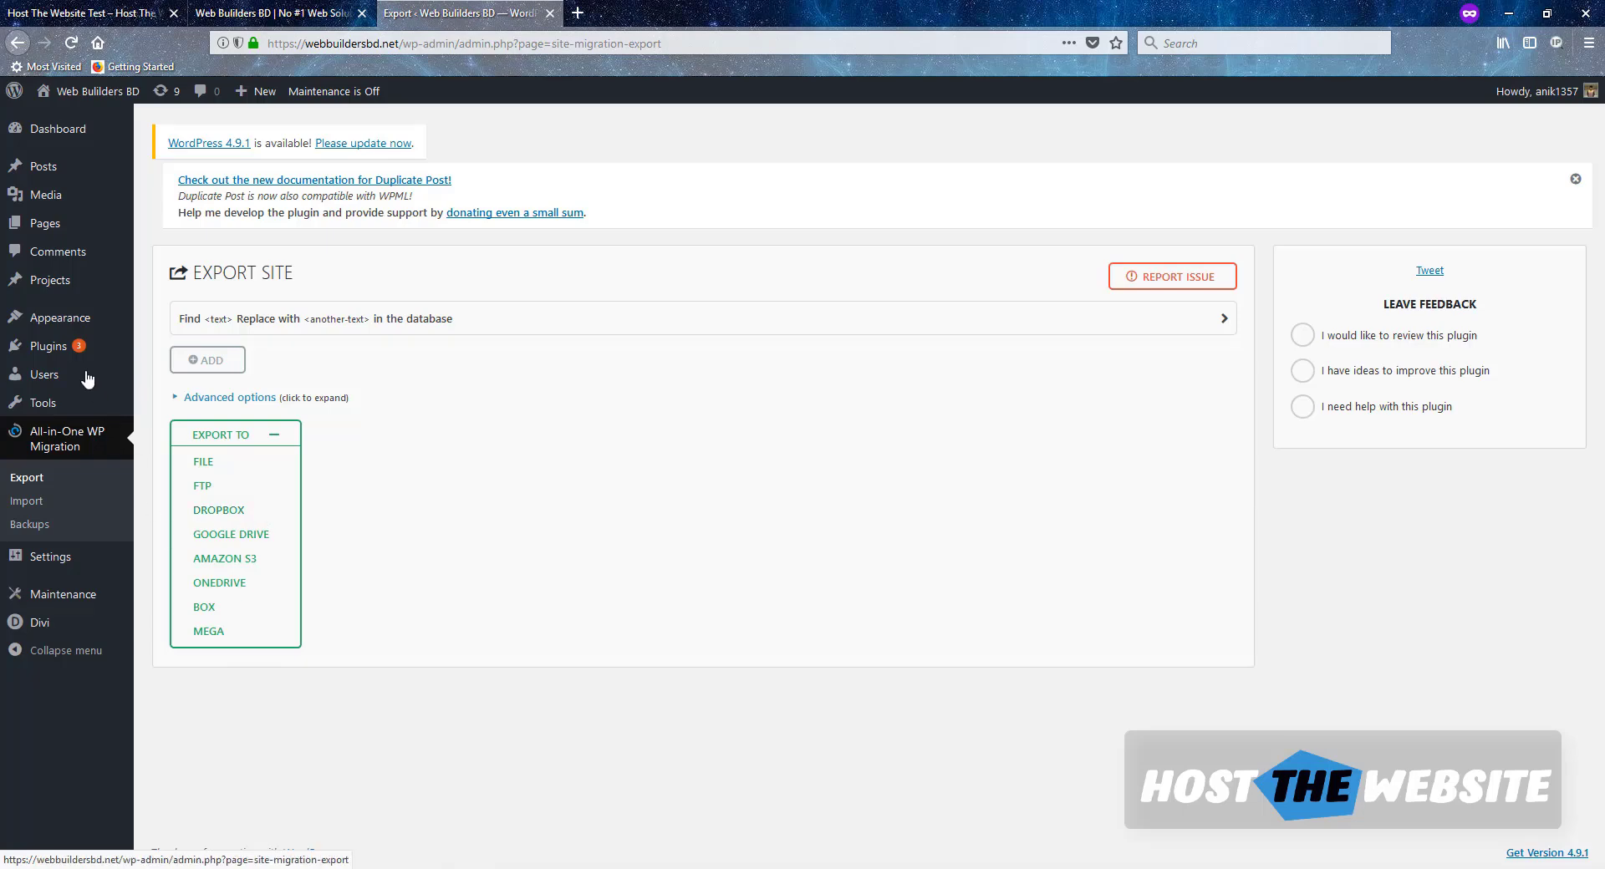
mouse_move(67, 347)
right_click(183, 377)
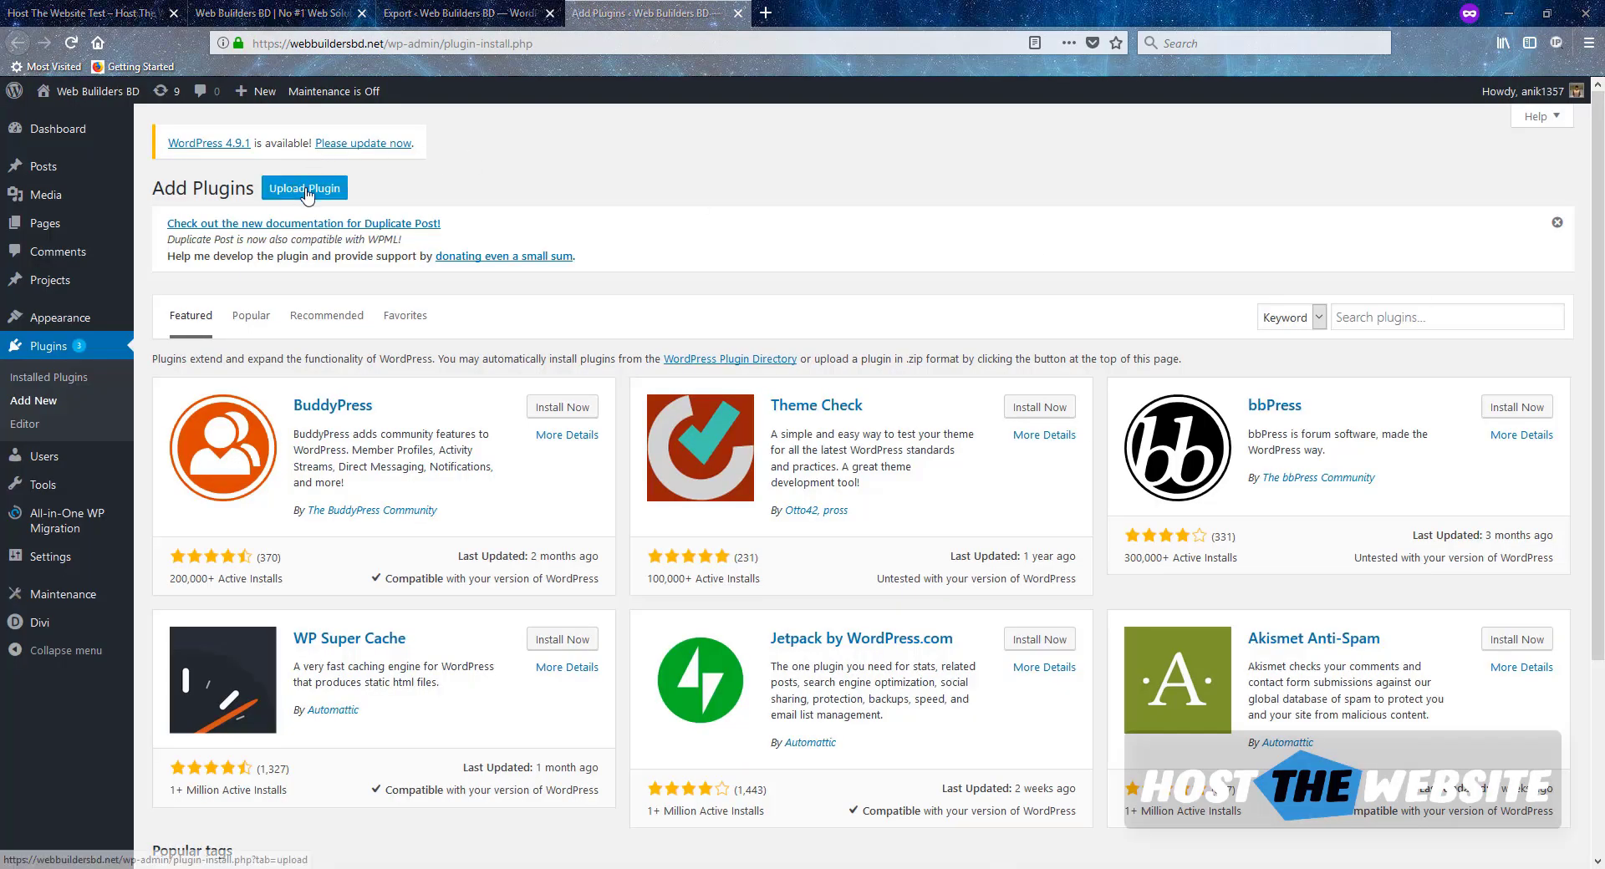
left_click(297, 188)
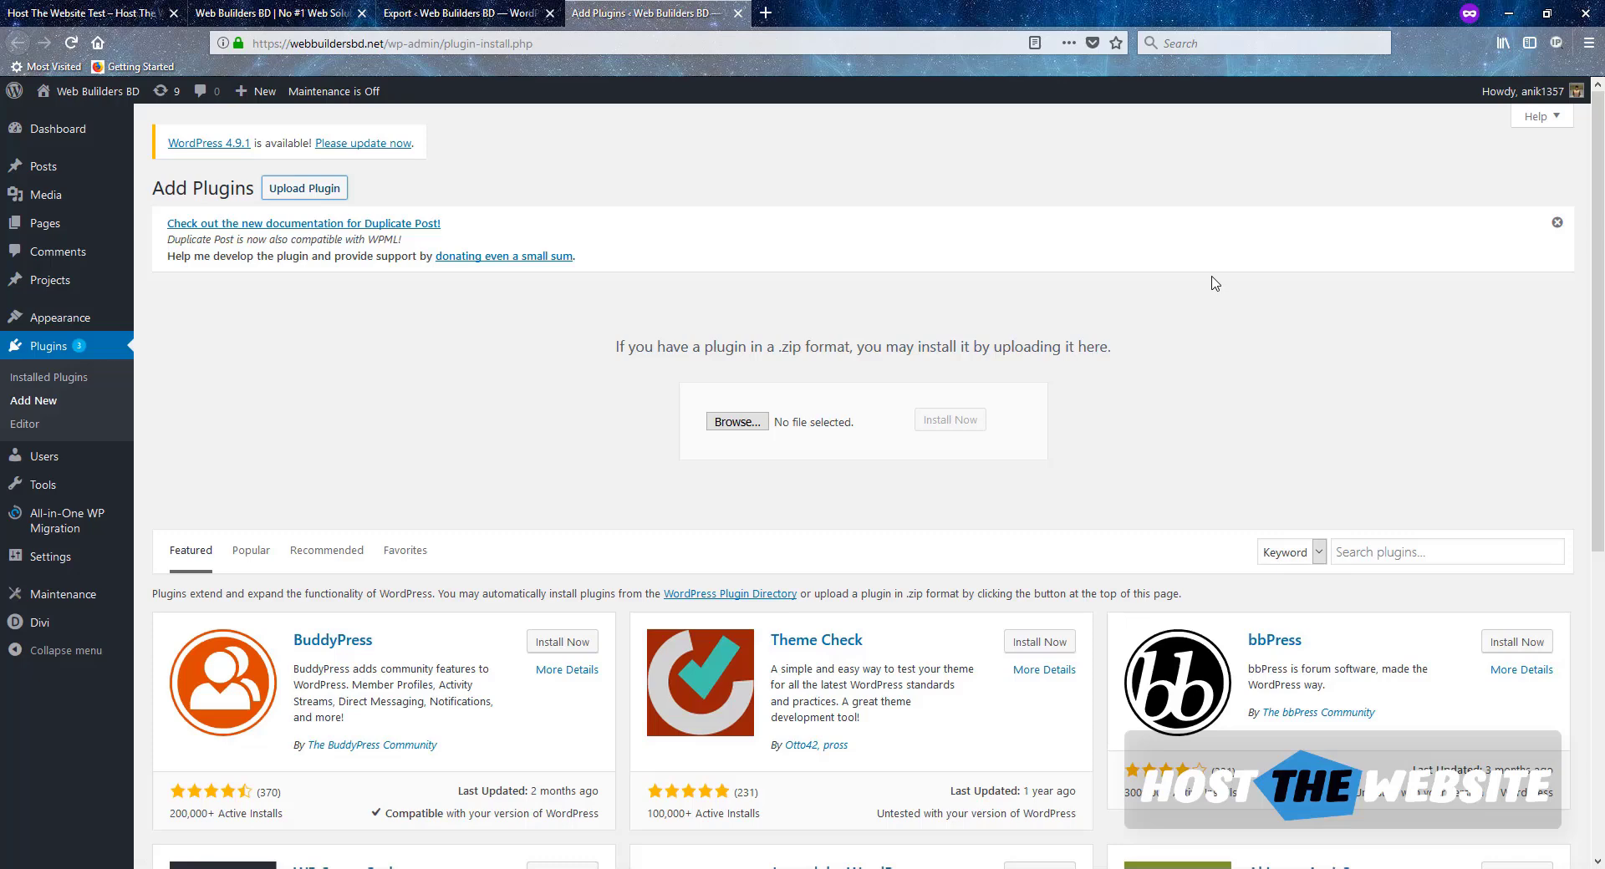
Upload all-in-one-wp-migration-dropbox-extension.zip, install it and activate the plugin
left_click(744, 426)
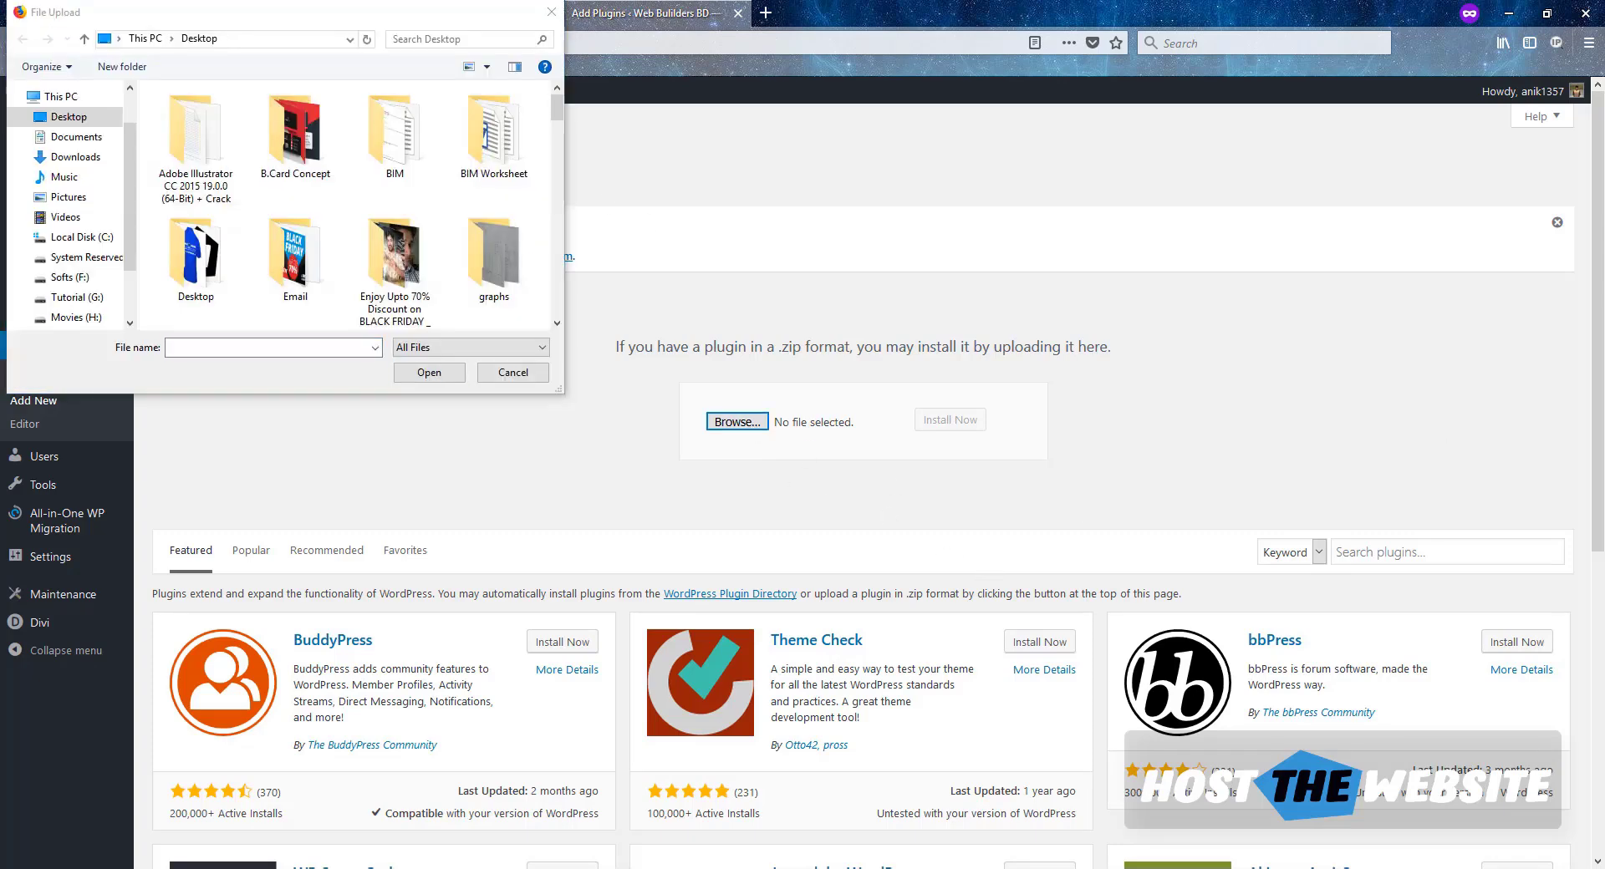
left_click(304, 39)
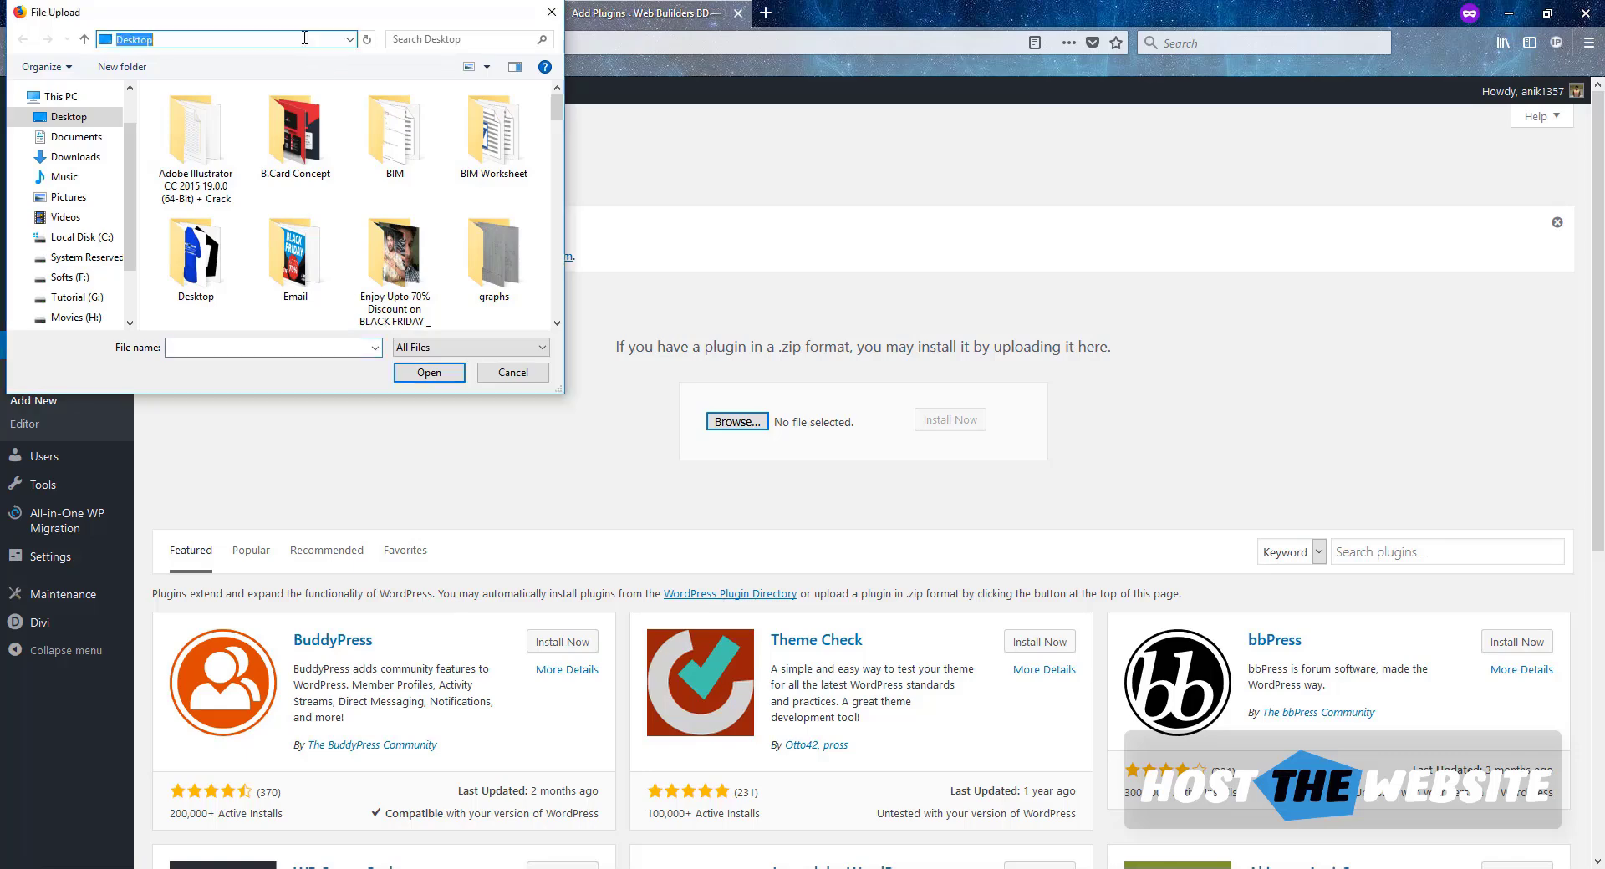
key("ctrl+v")
key("Return")
double_click(333, 134)
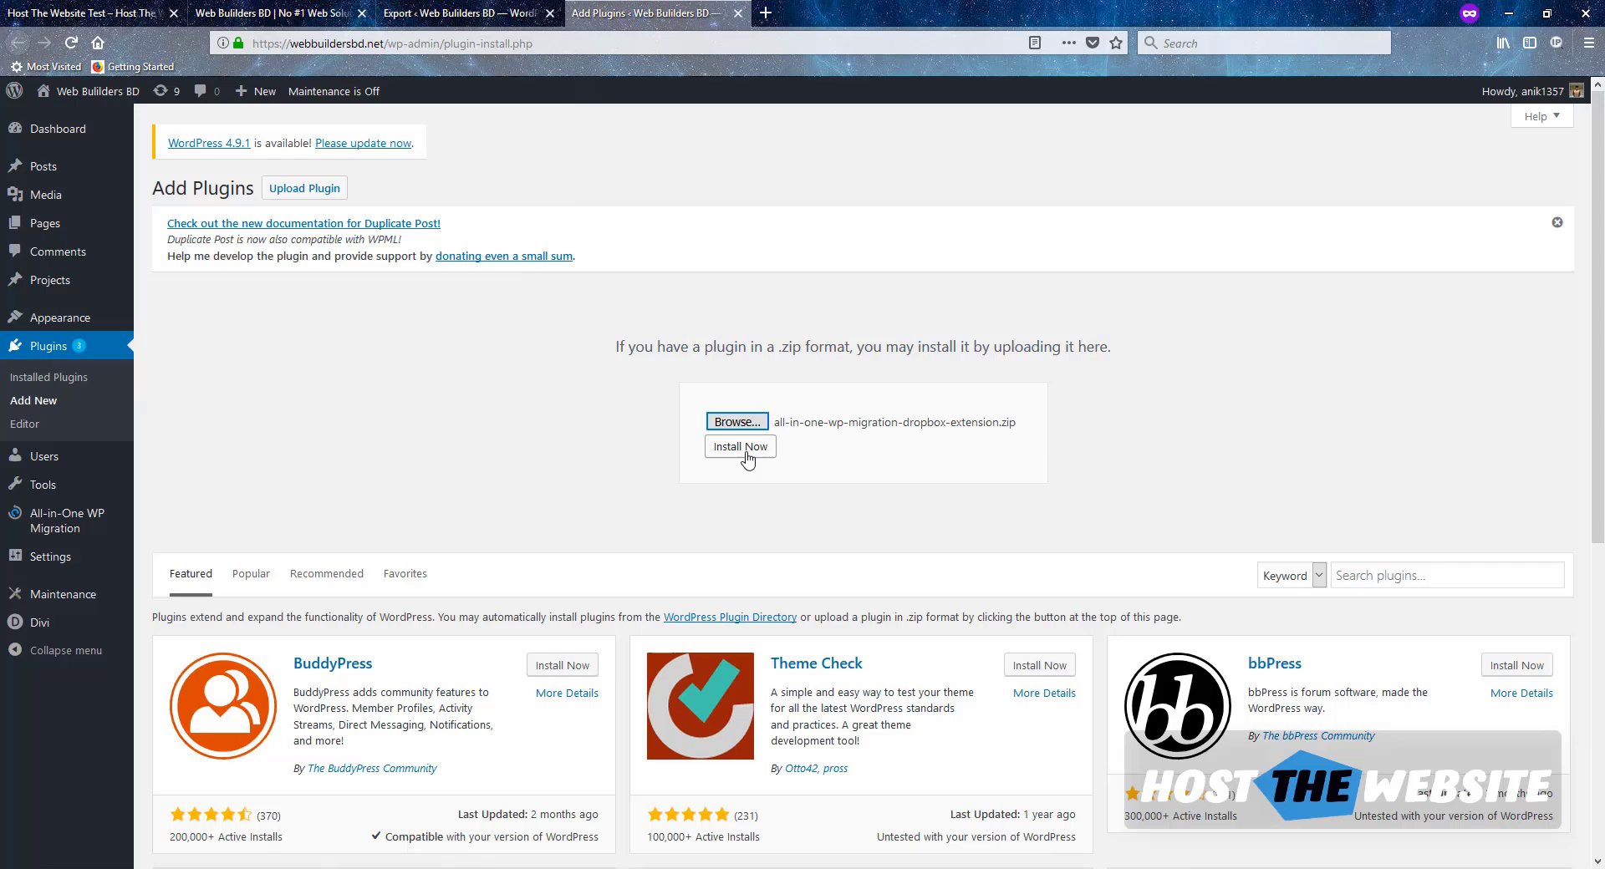
left_click(724, 444)
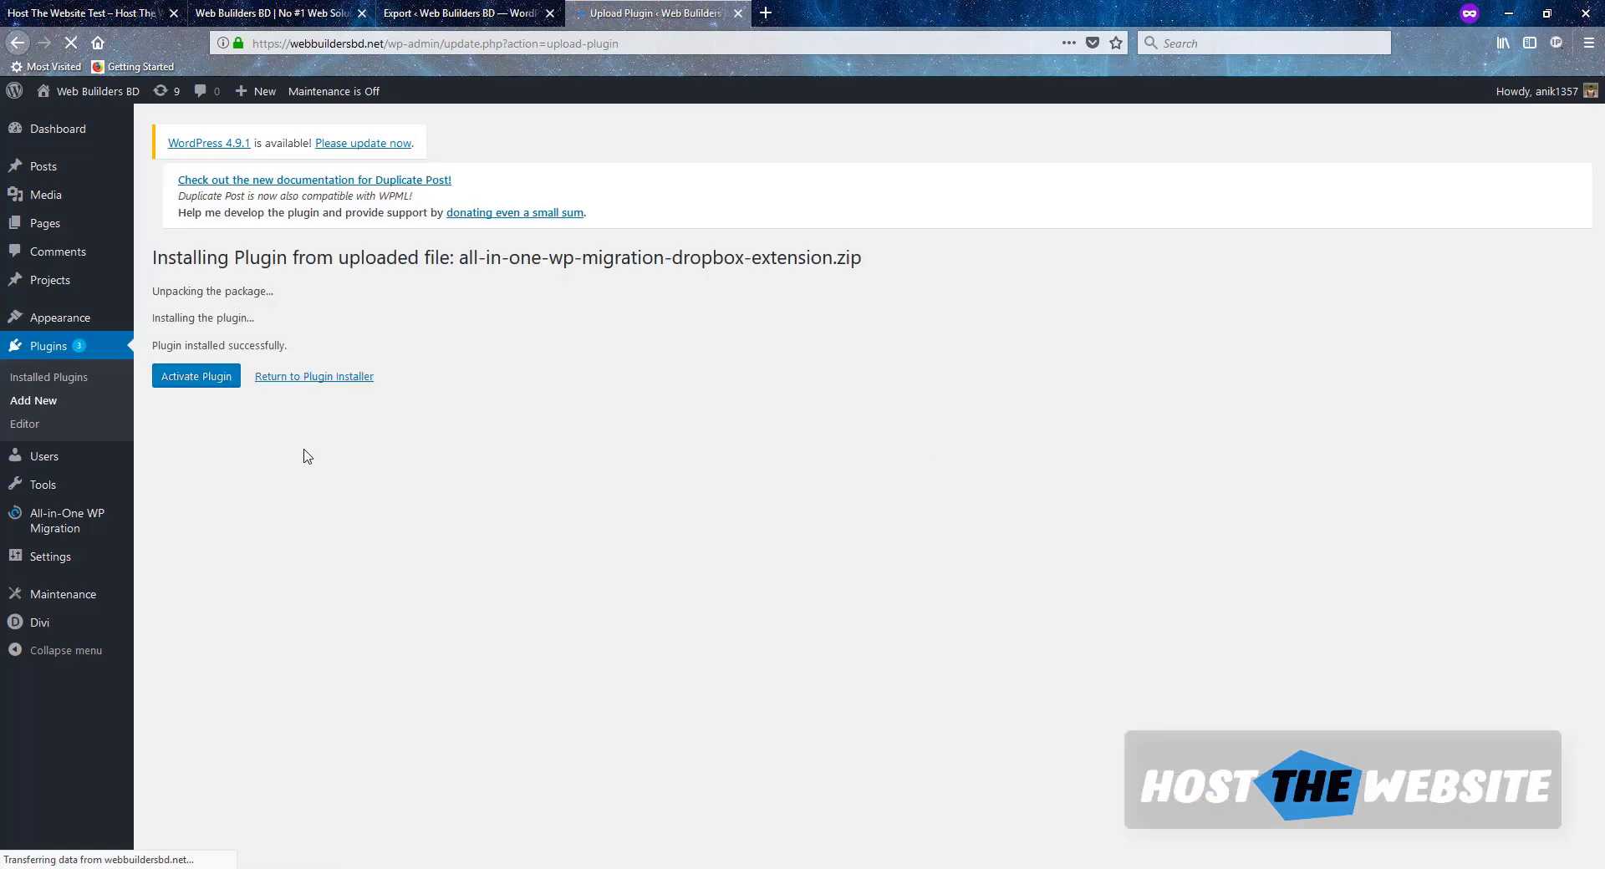
left_click(215, 383)
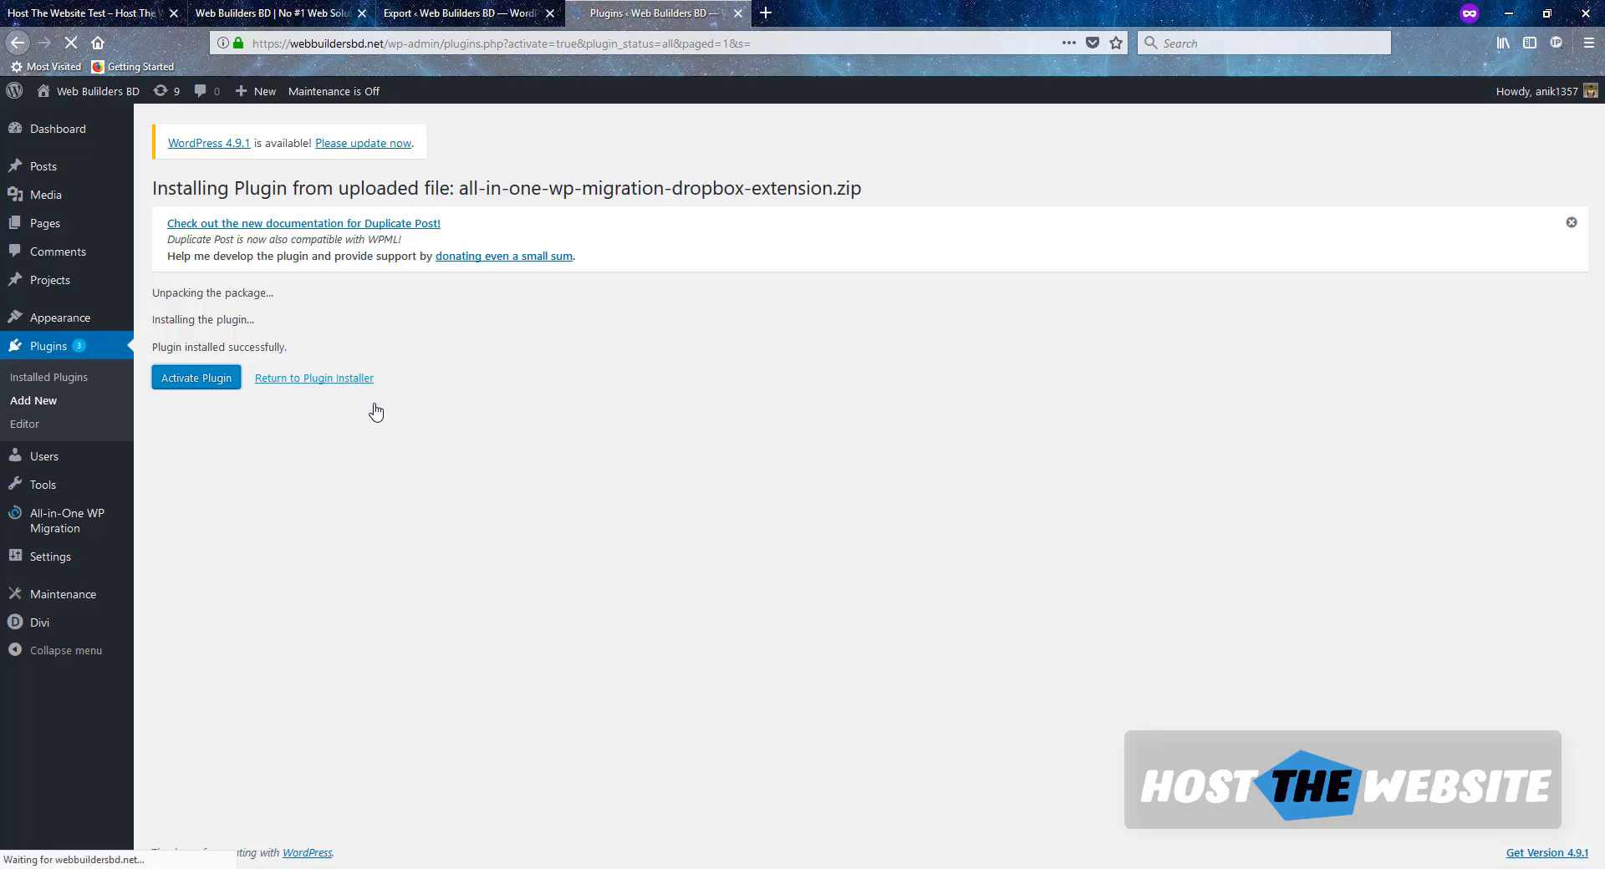
scroll(515, 415, "down", 4)
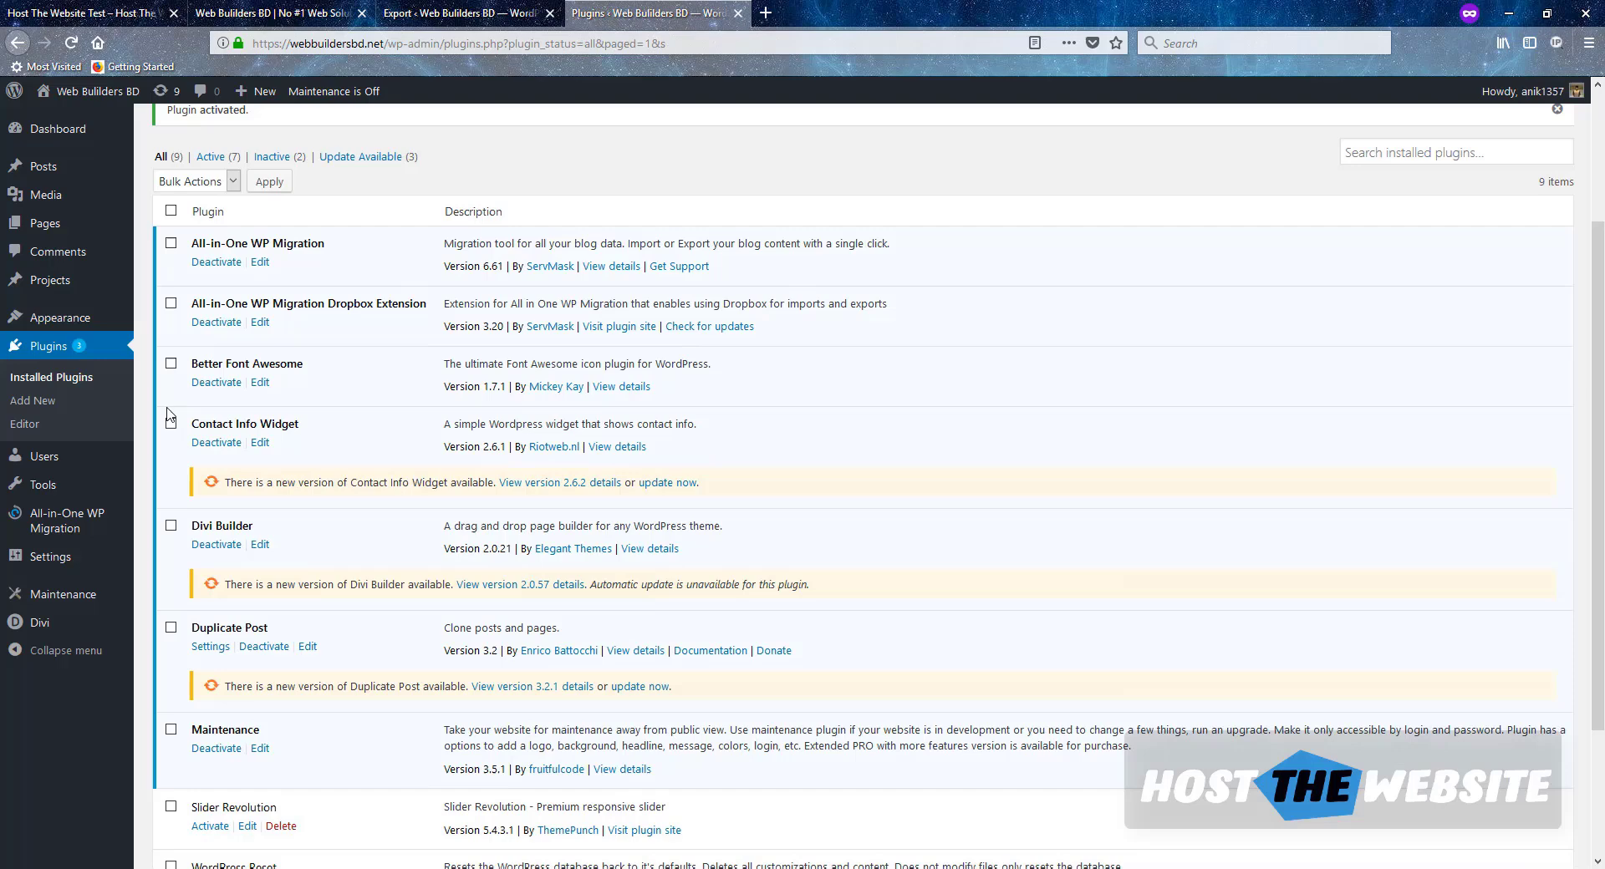
On the Export Site page, choose Dropbox as the export destination
mouse_move(72, 528)
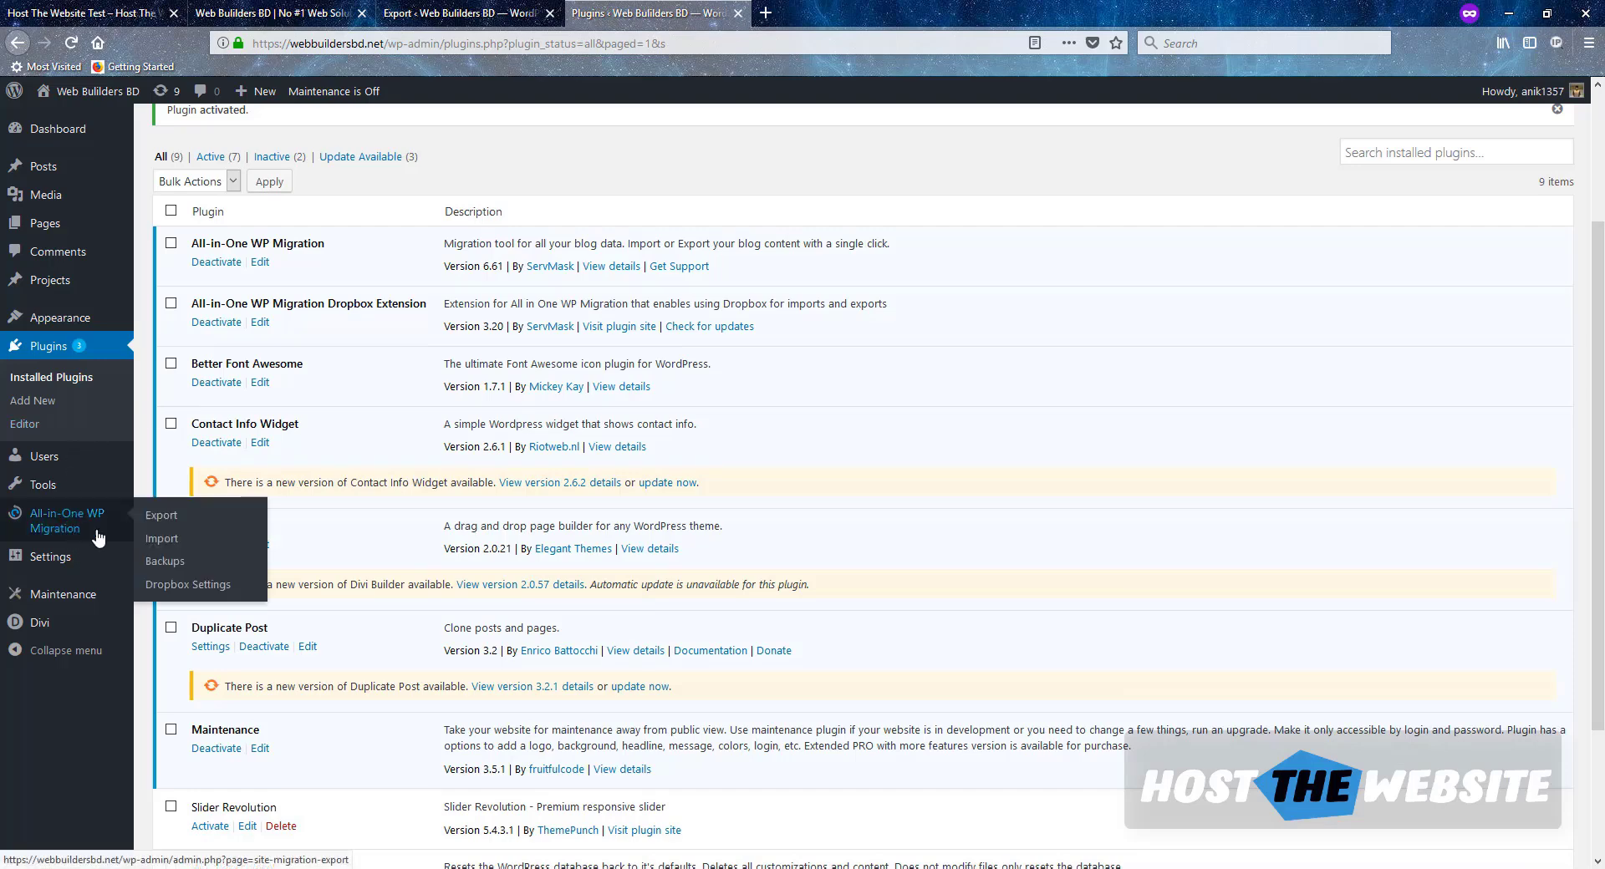
left_click(167, 520)
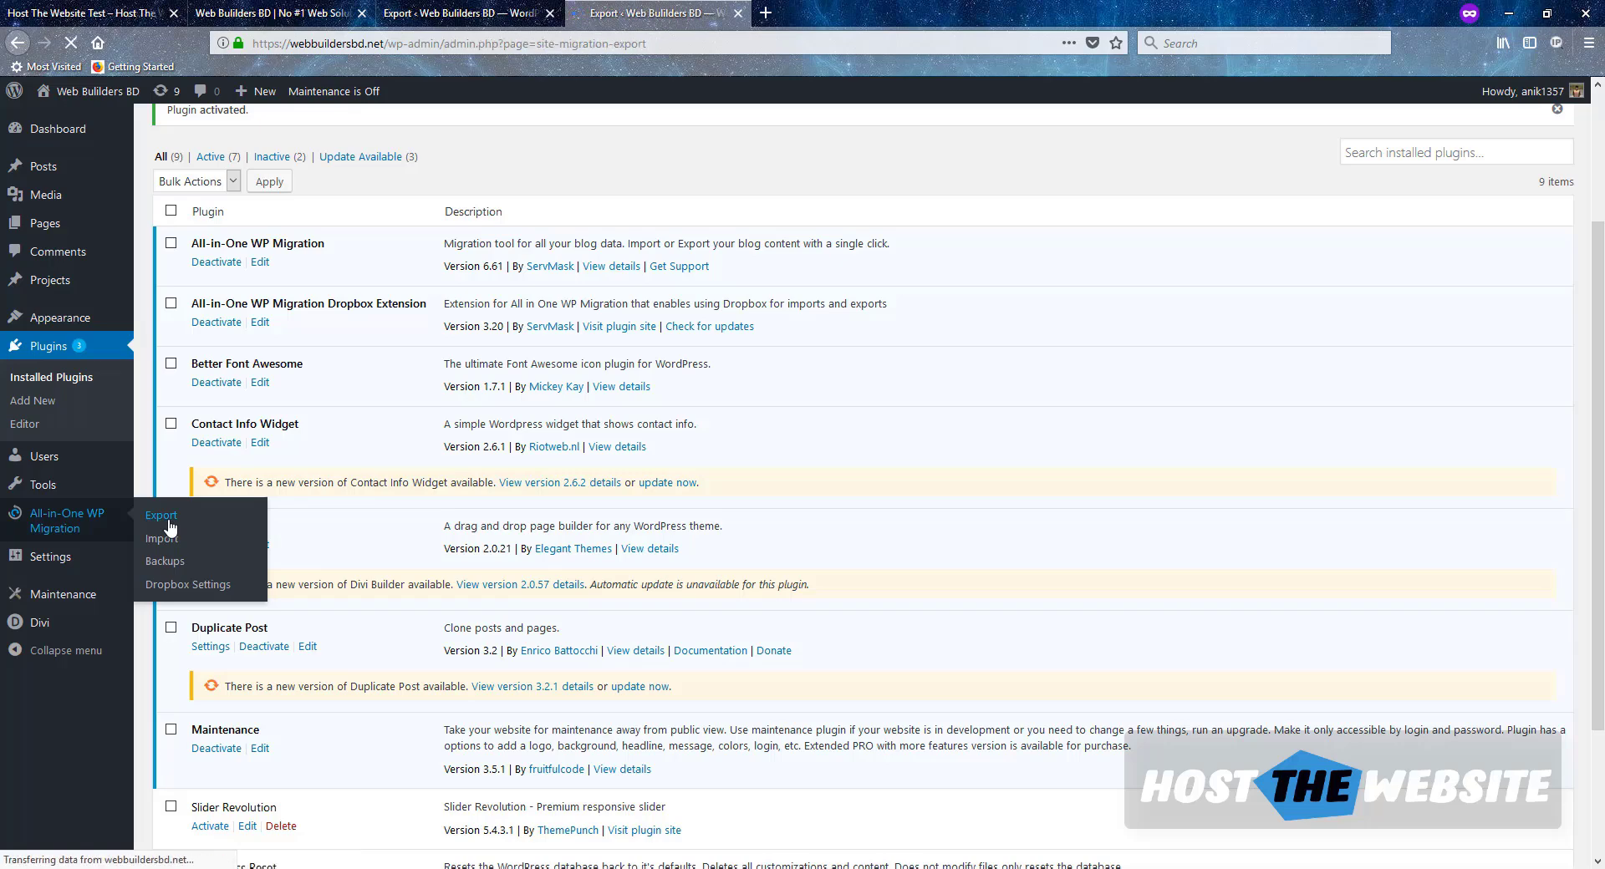
left_click(274, 435)
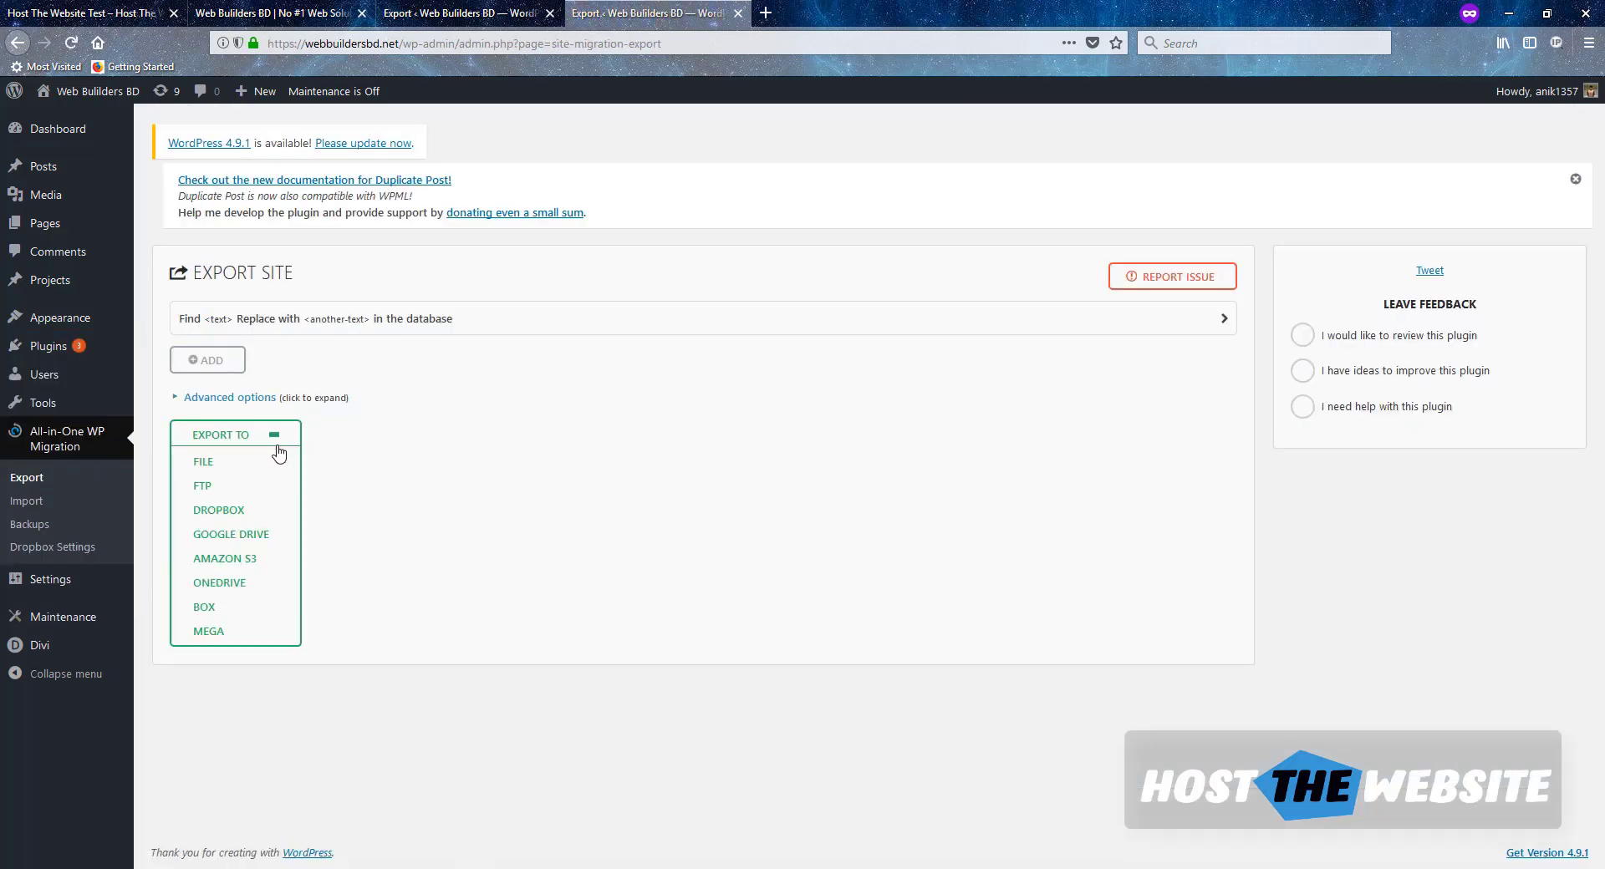
left_click(225, 518)
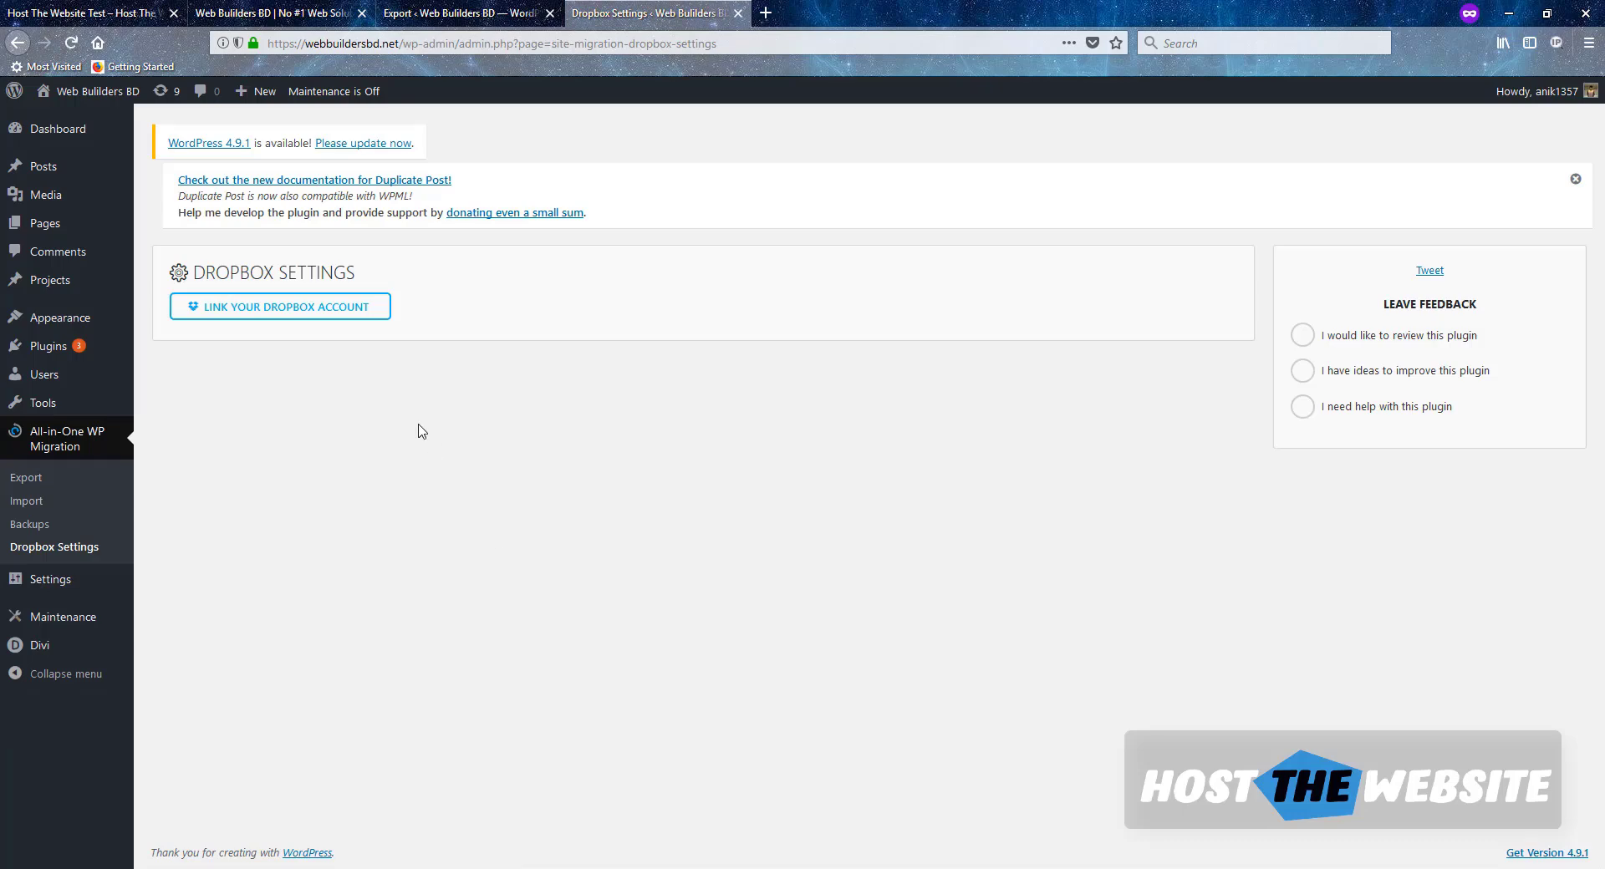
Link a Dropbox account to All-in-One WP Migration and return to the Export Site page
left_click(334, 311)
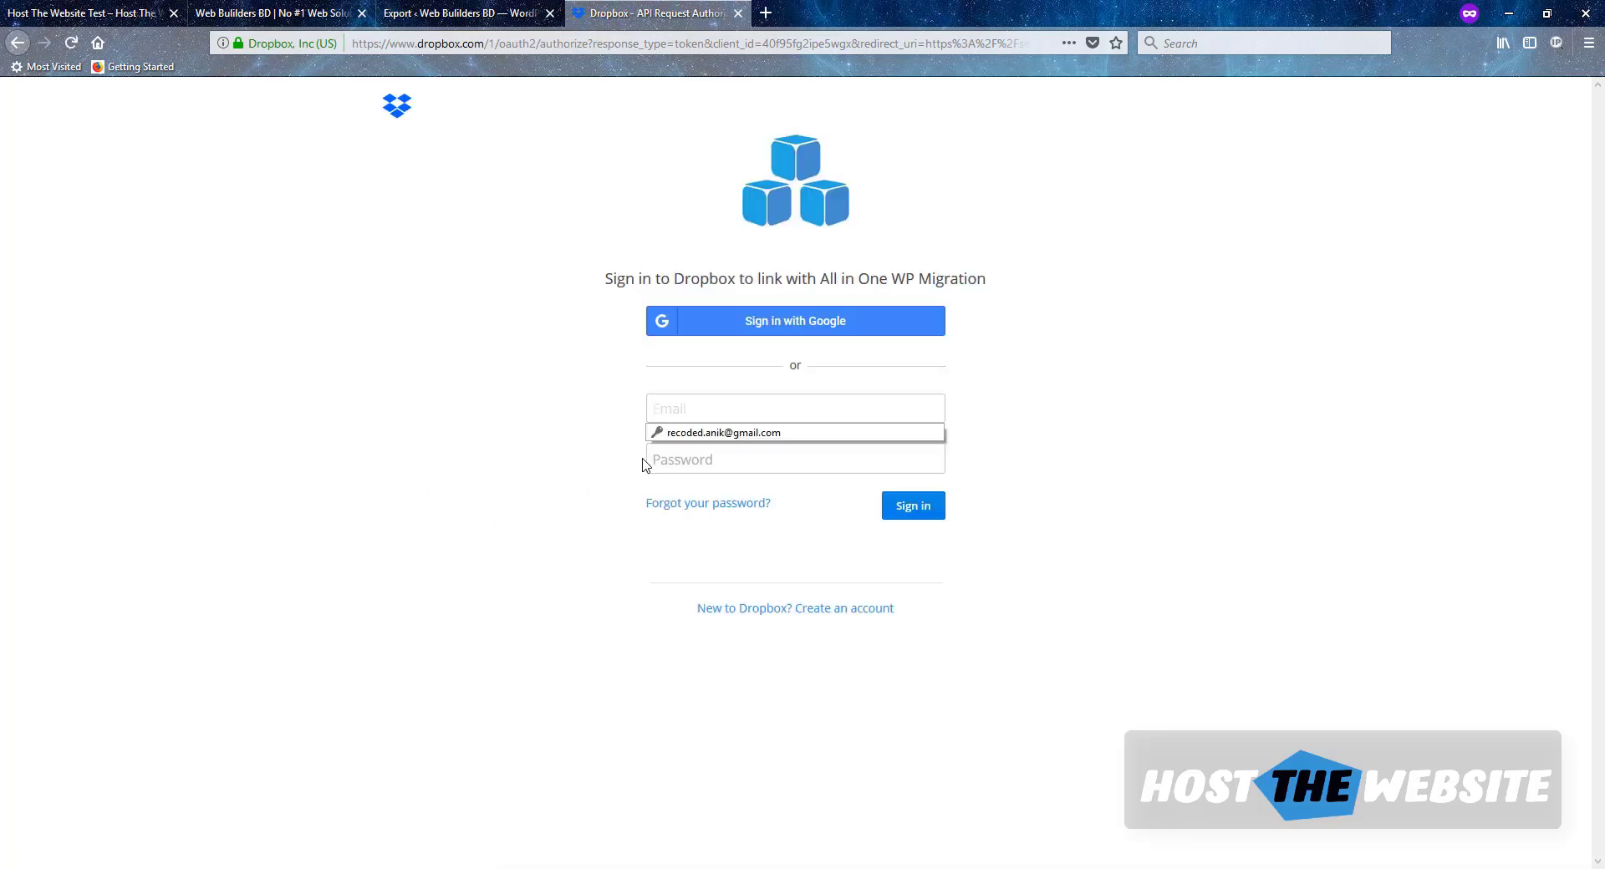
left_click(526, 386)
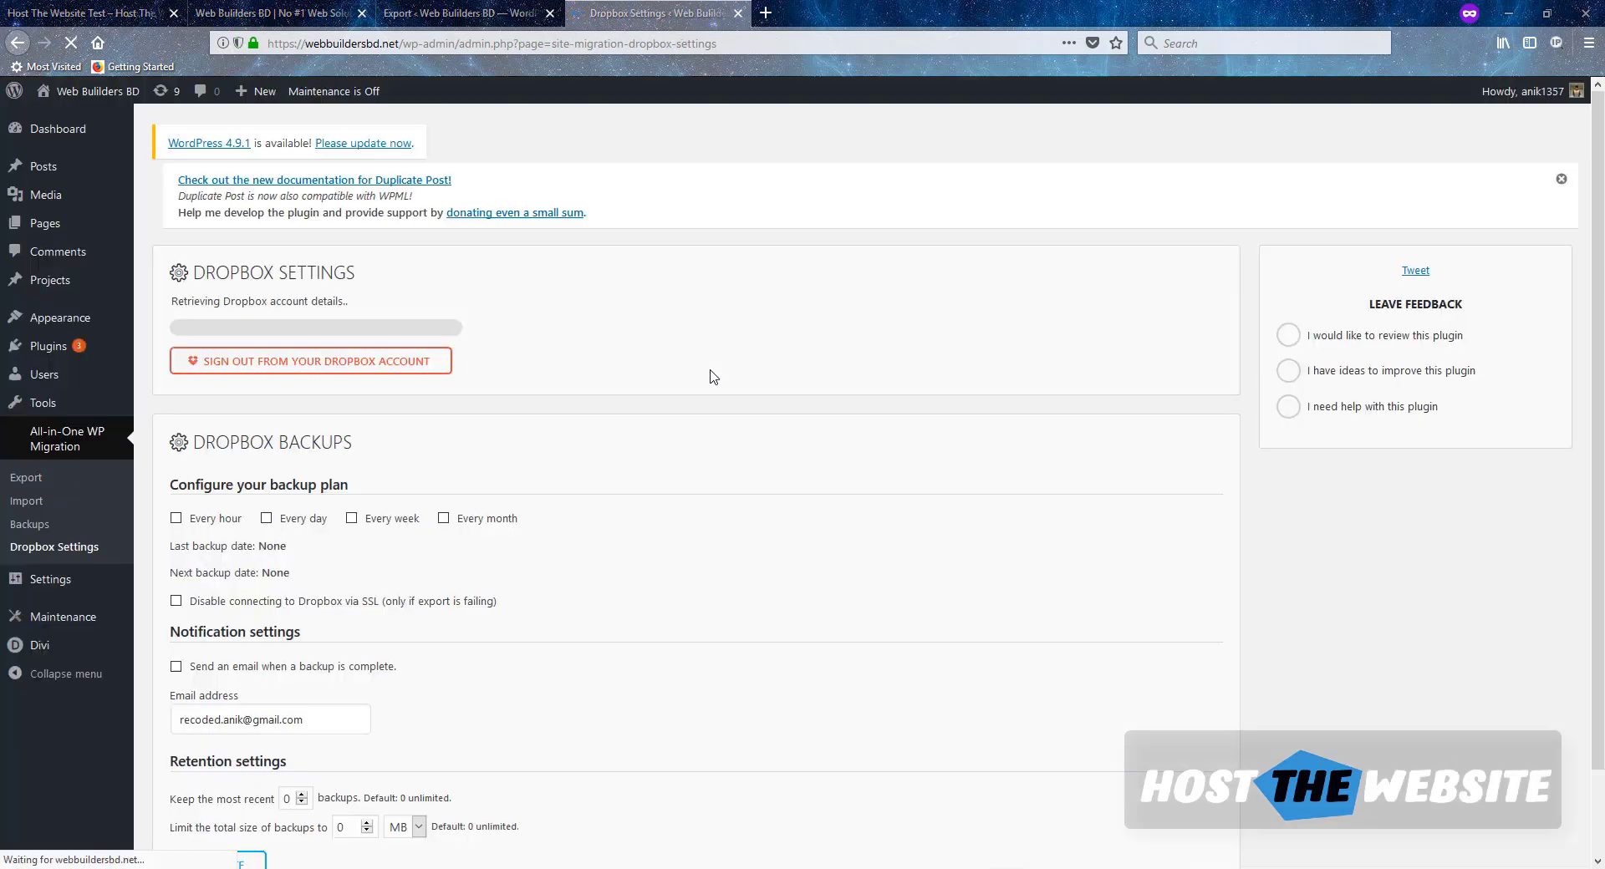
scroll(209, 401, "down", 2)
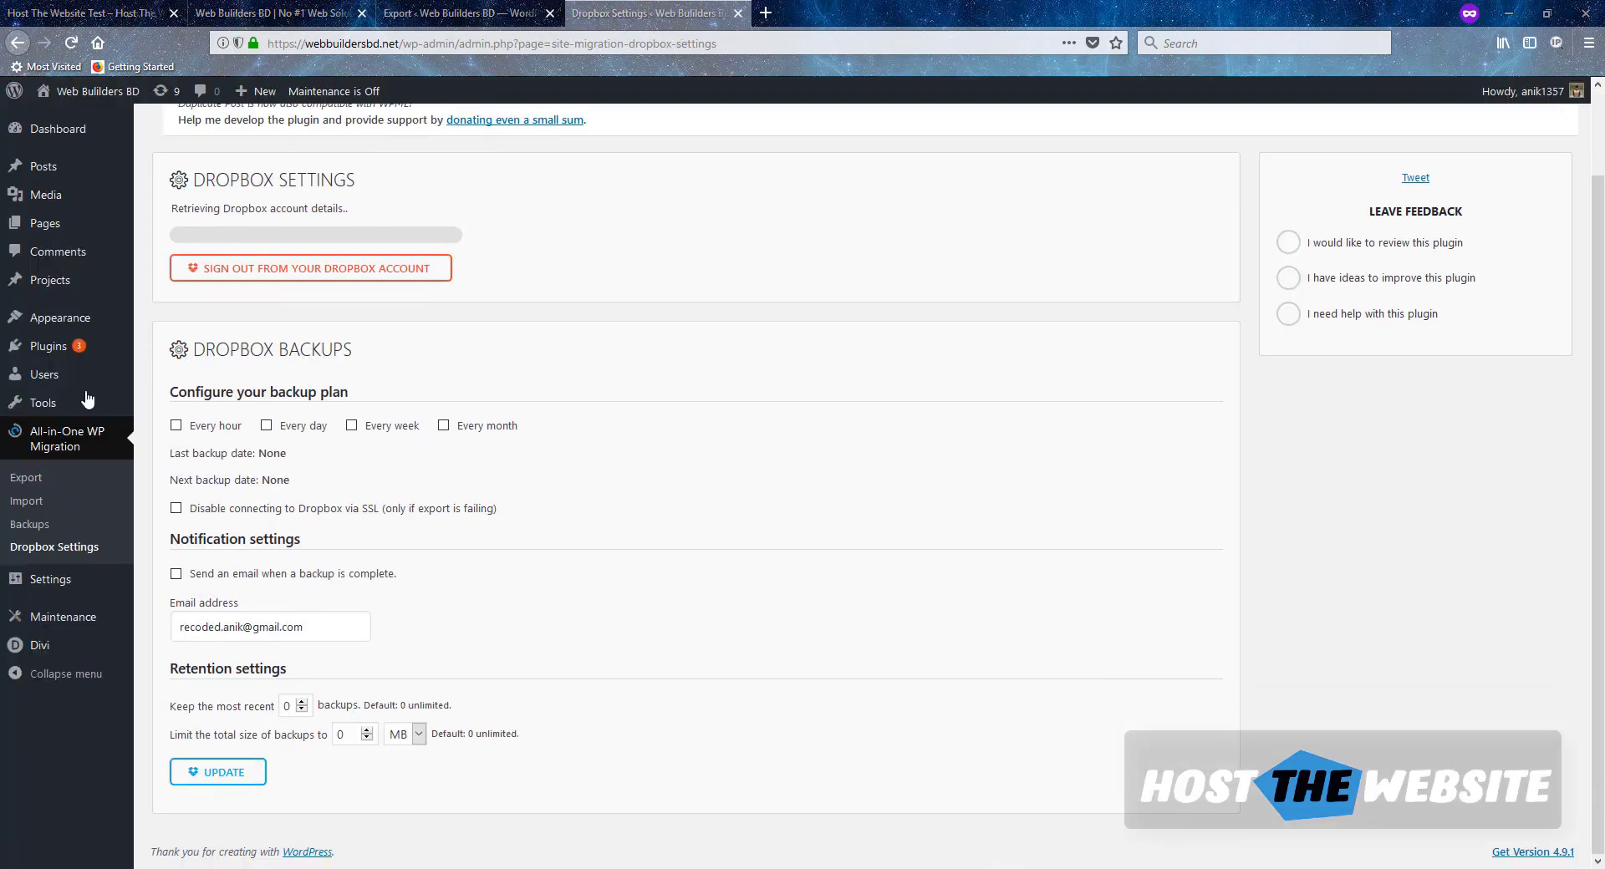
left_click(35, 502)
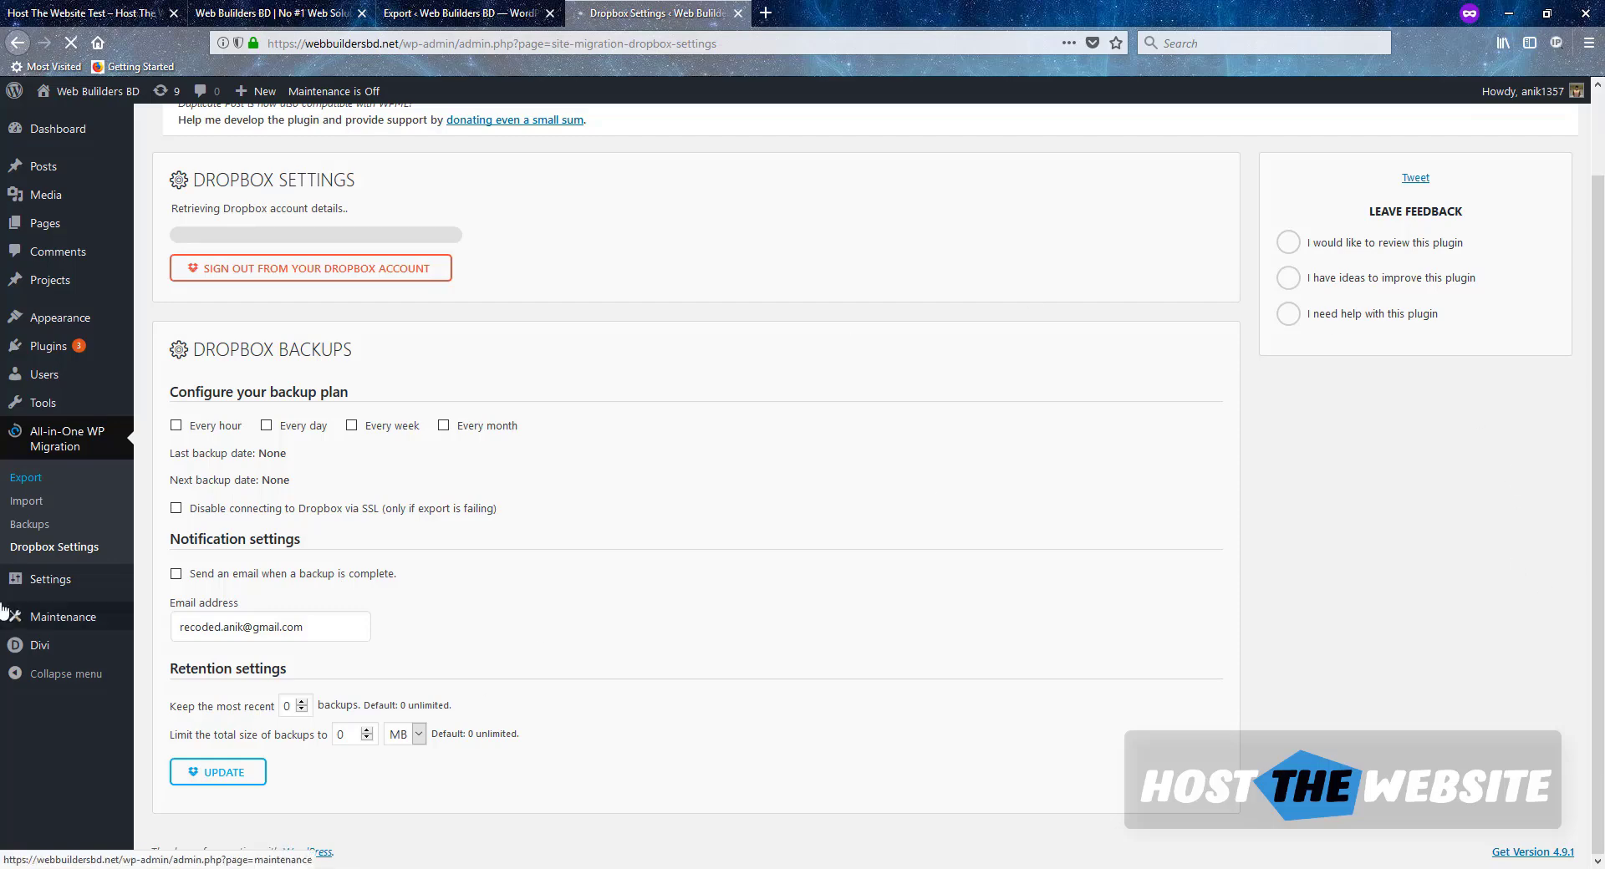
left_click(22, 489)
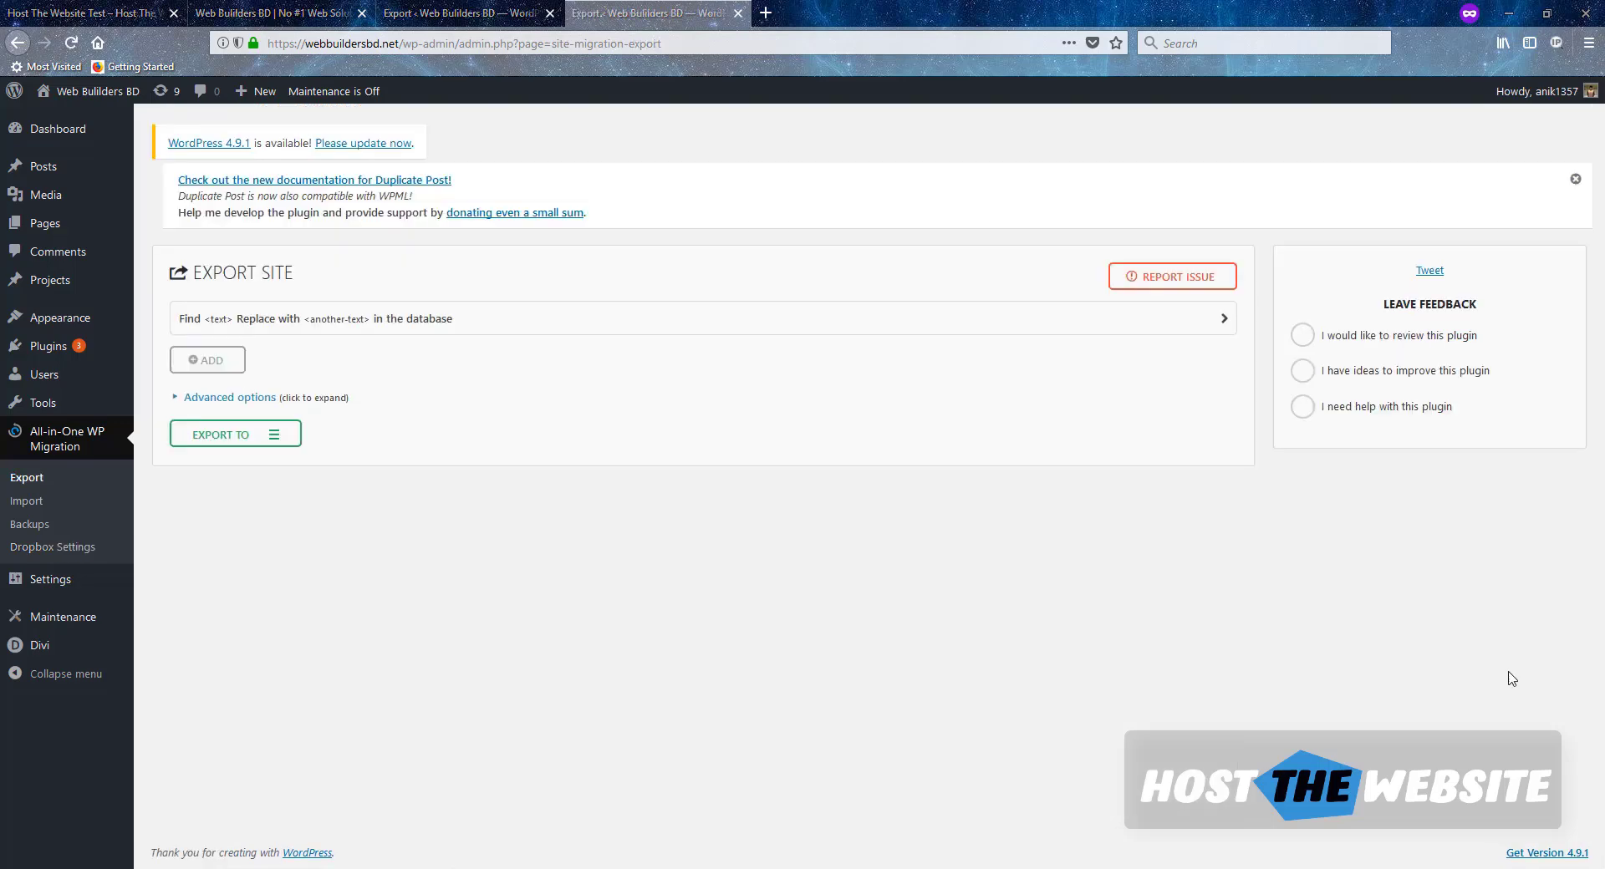
Export the full Web Builders BD archive to Dropbox, then switch to the anik.work site
left_click(276, 447)
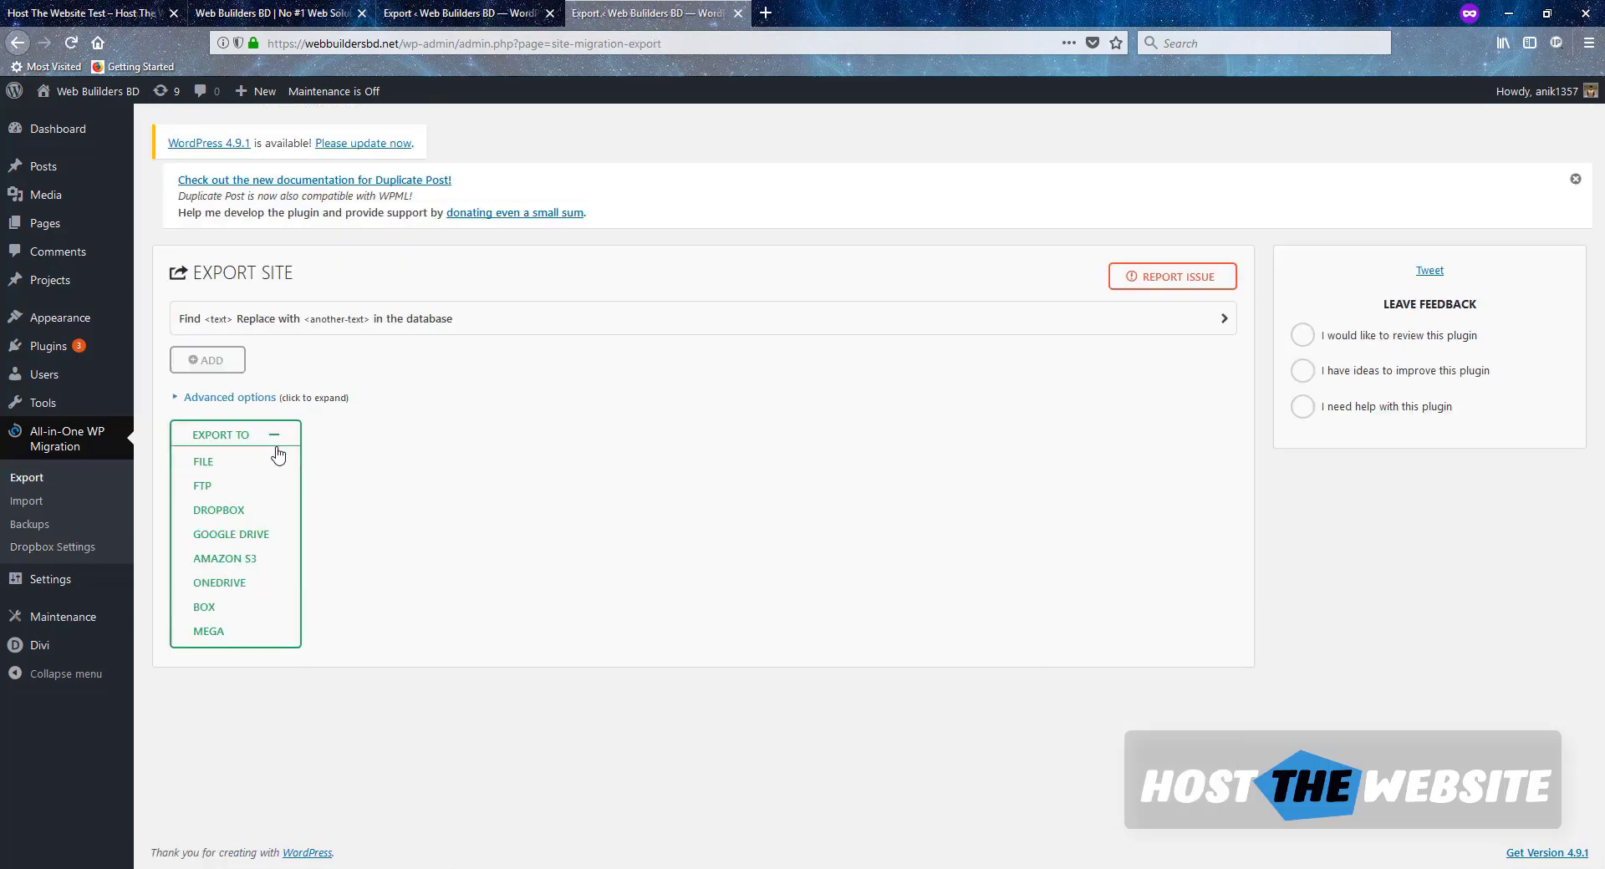
left_click(218, 513)
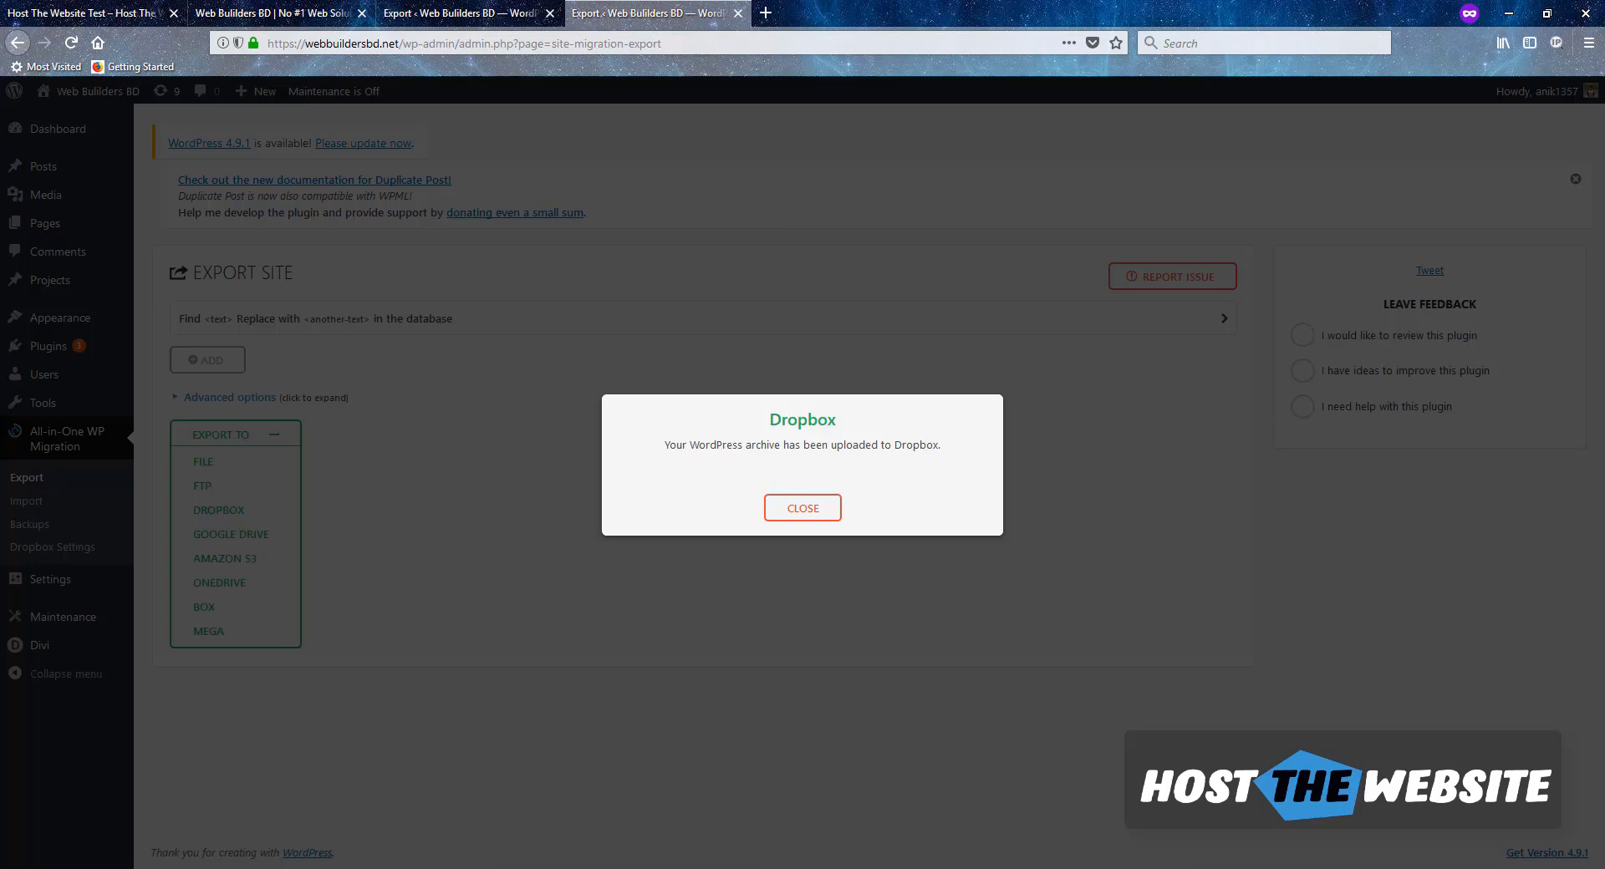
left_click(106, 18)
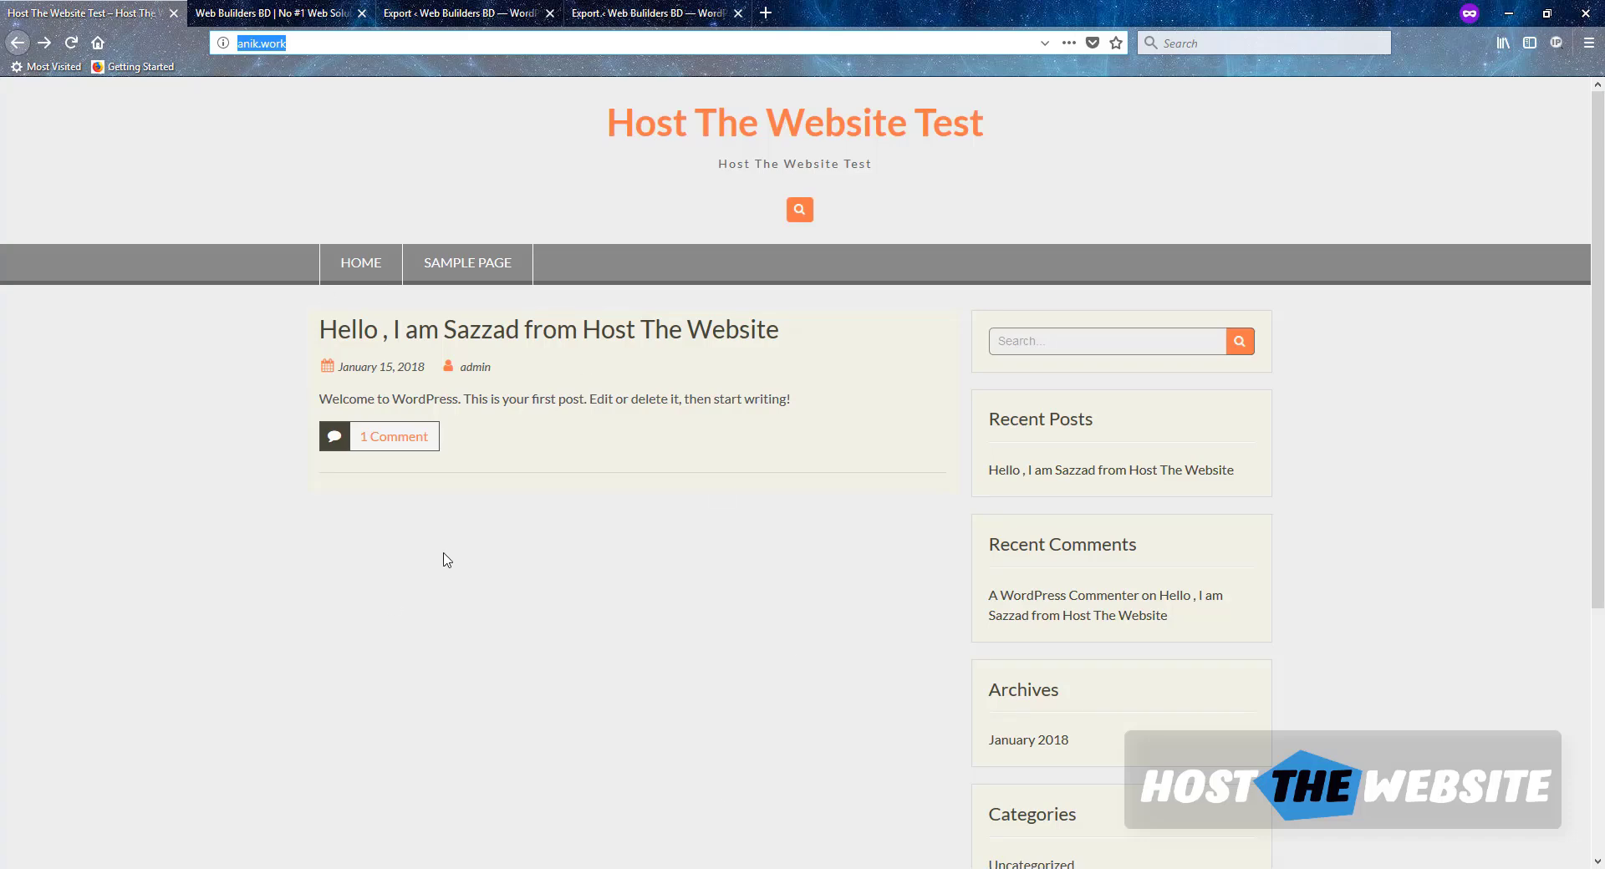
Log in to the anik.work admin at anik.work/wp-admin
left_click(323, 47)
type("/wp")
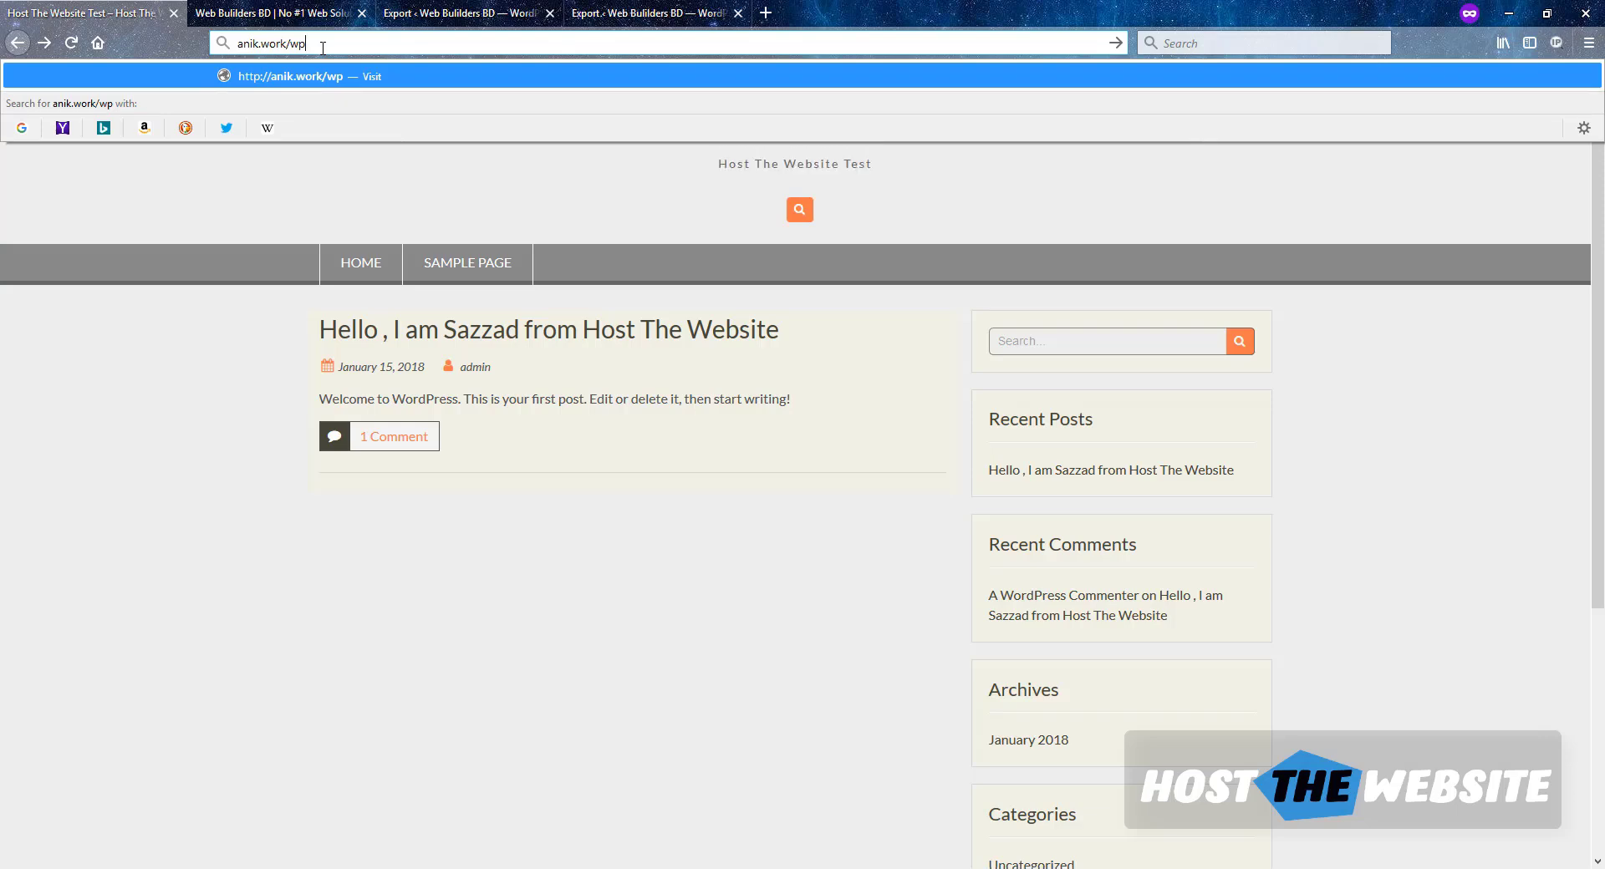
type("-admin")
key("Return")
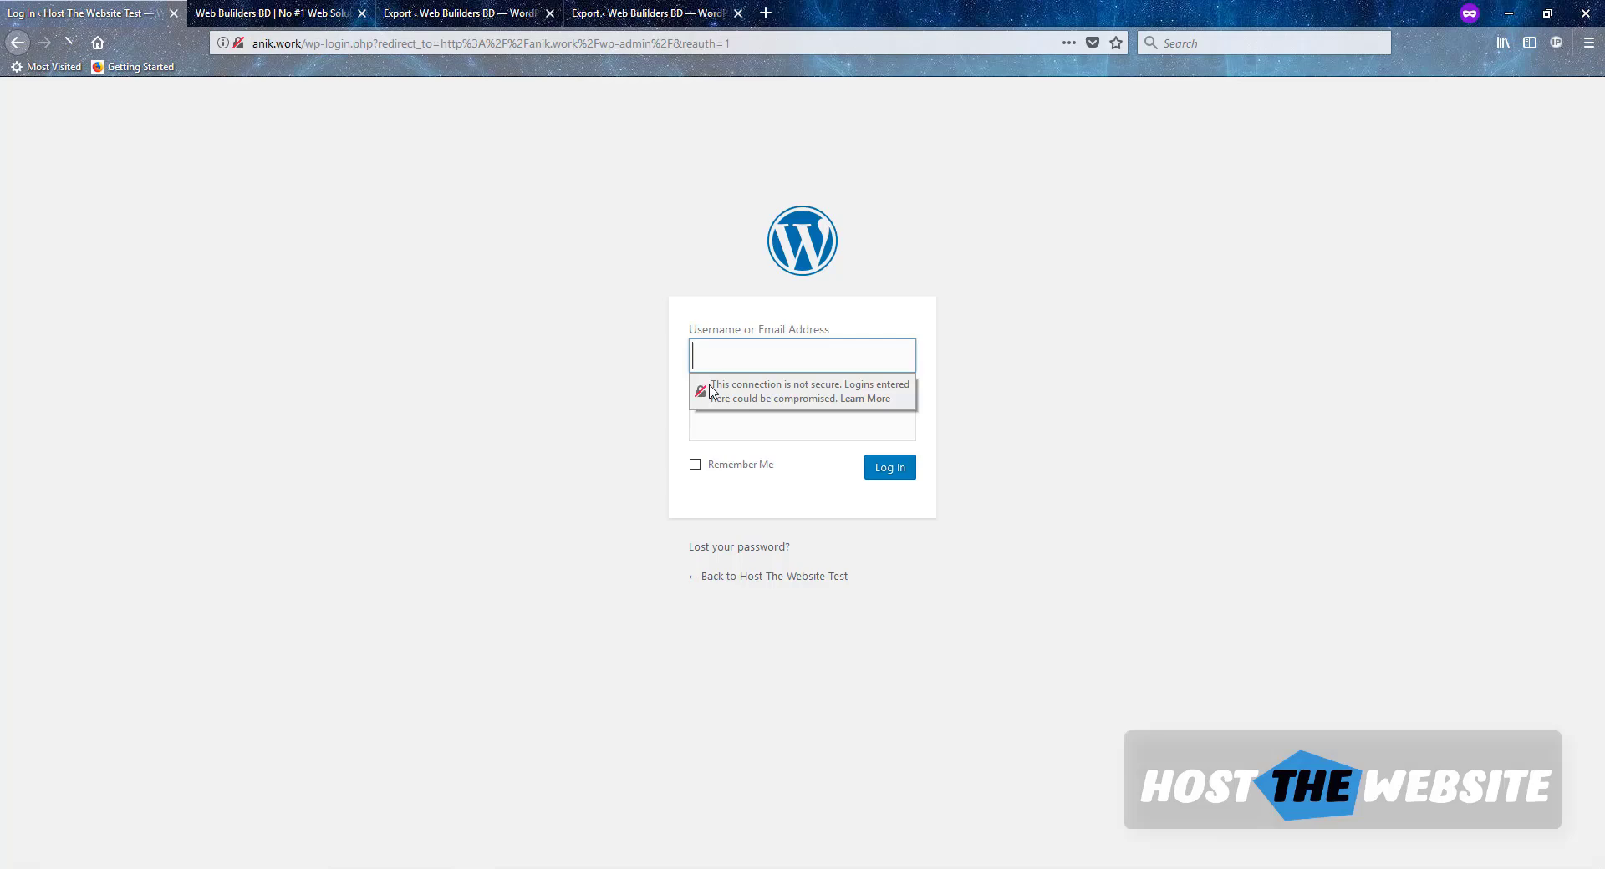
left_click(800, 425)
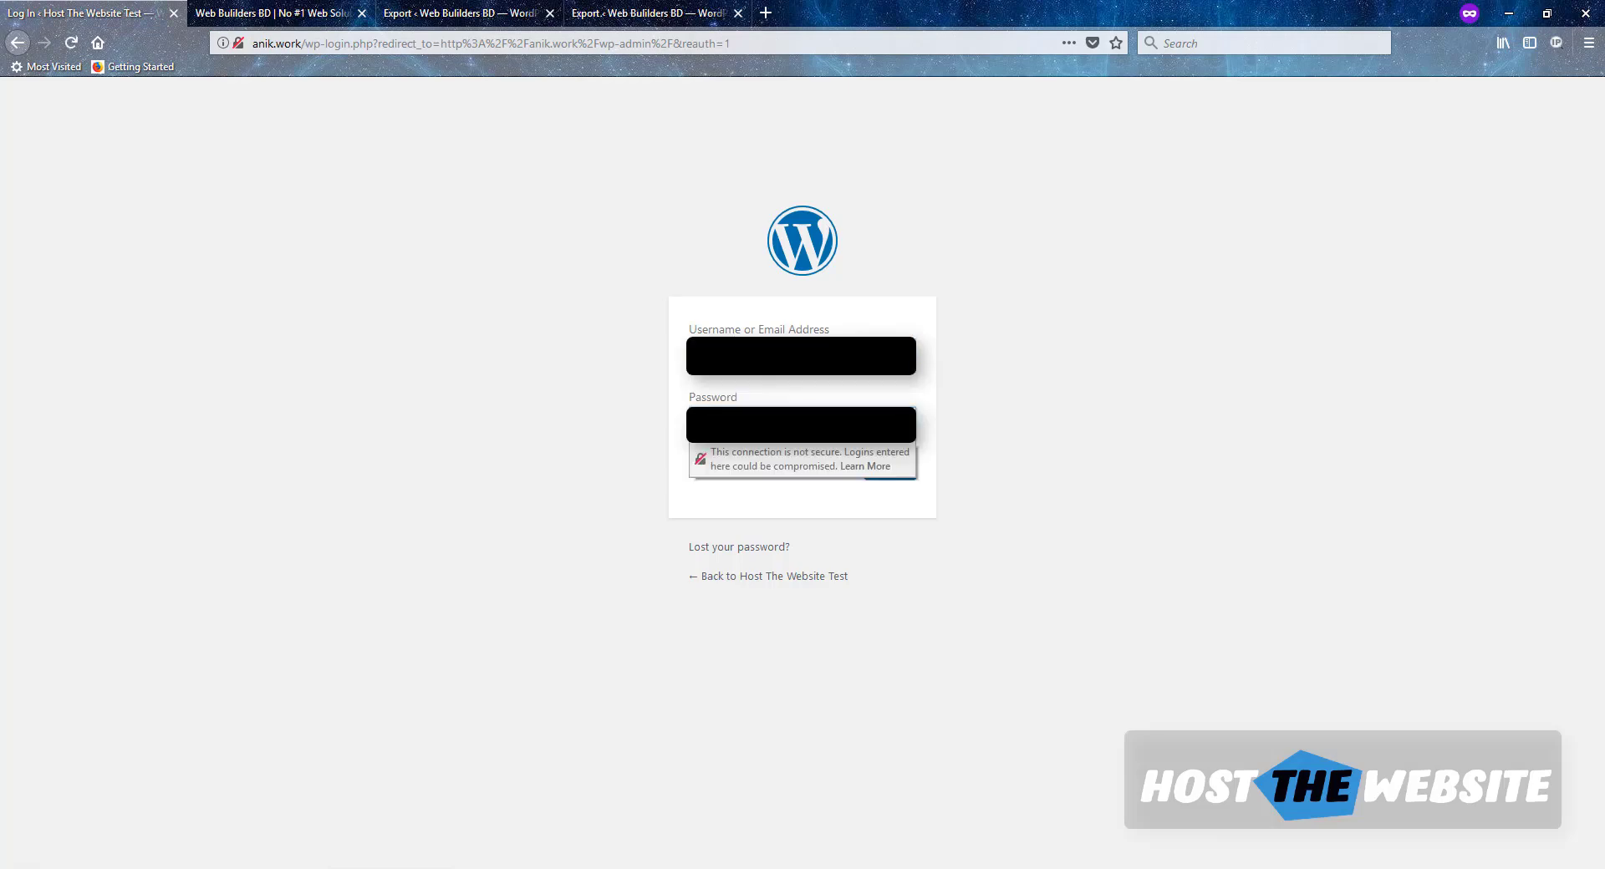
key("Return")
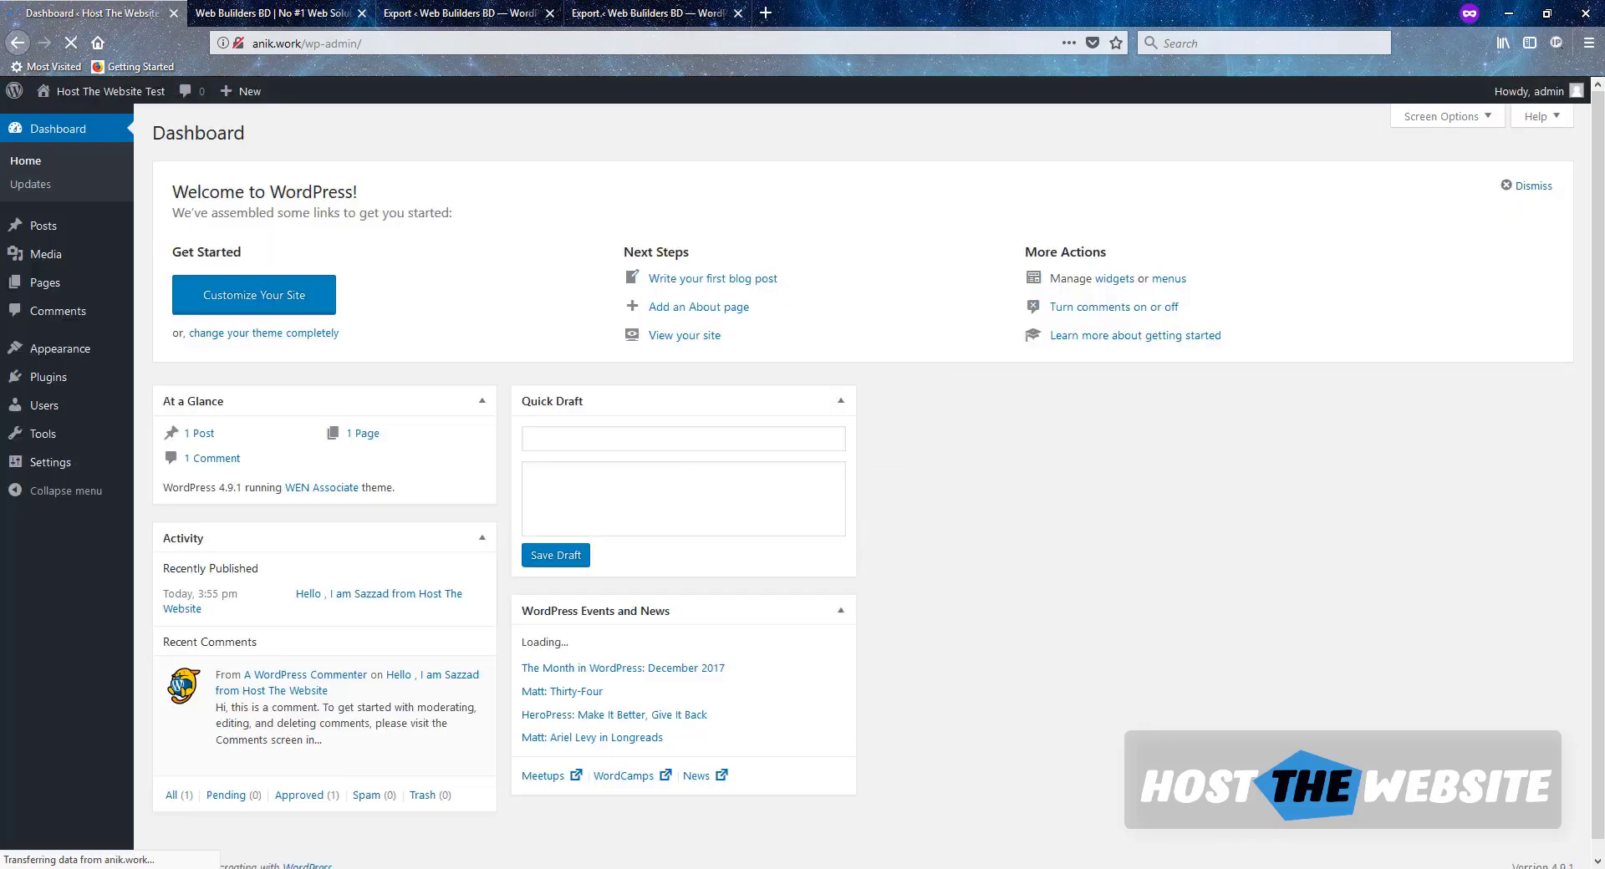
Search 'All in one wp' and install and activate All-in-One WP Migration on anik.work
mouse_move(77, 355)
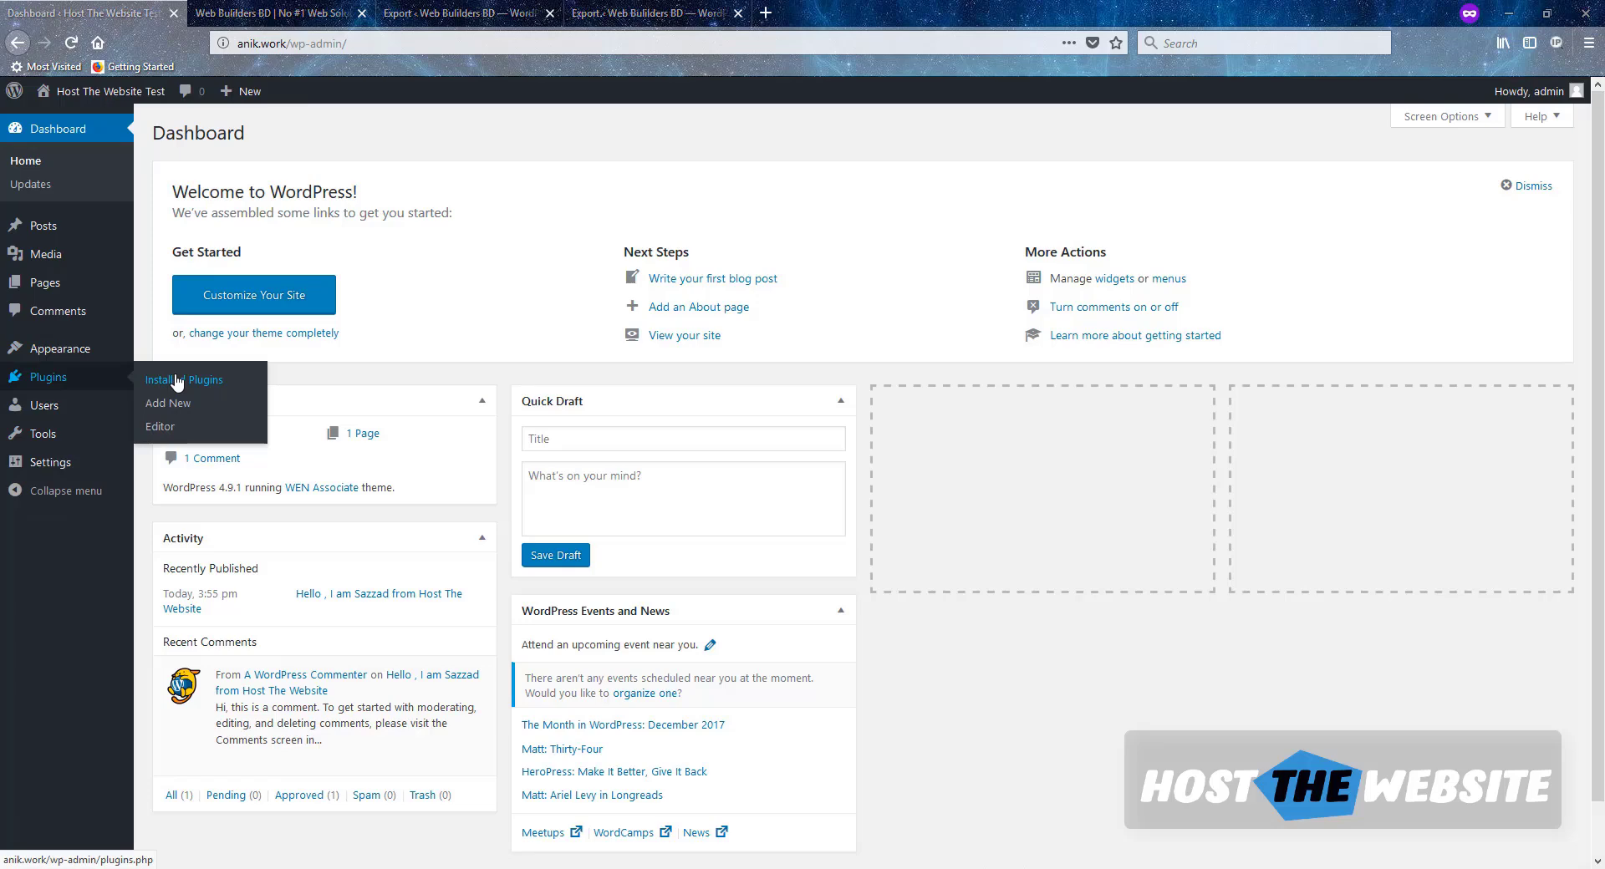
left_click(175, 404)
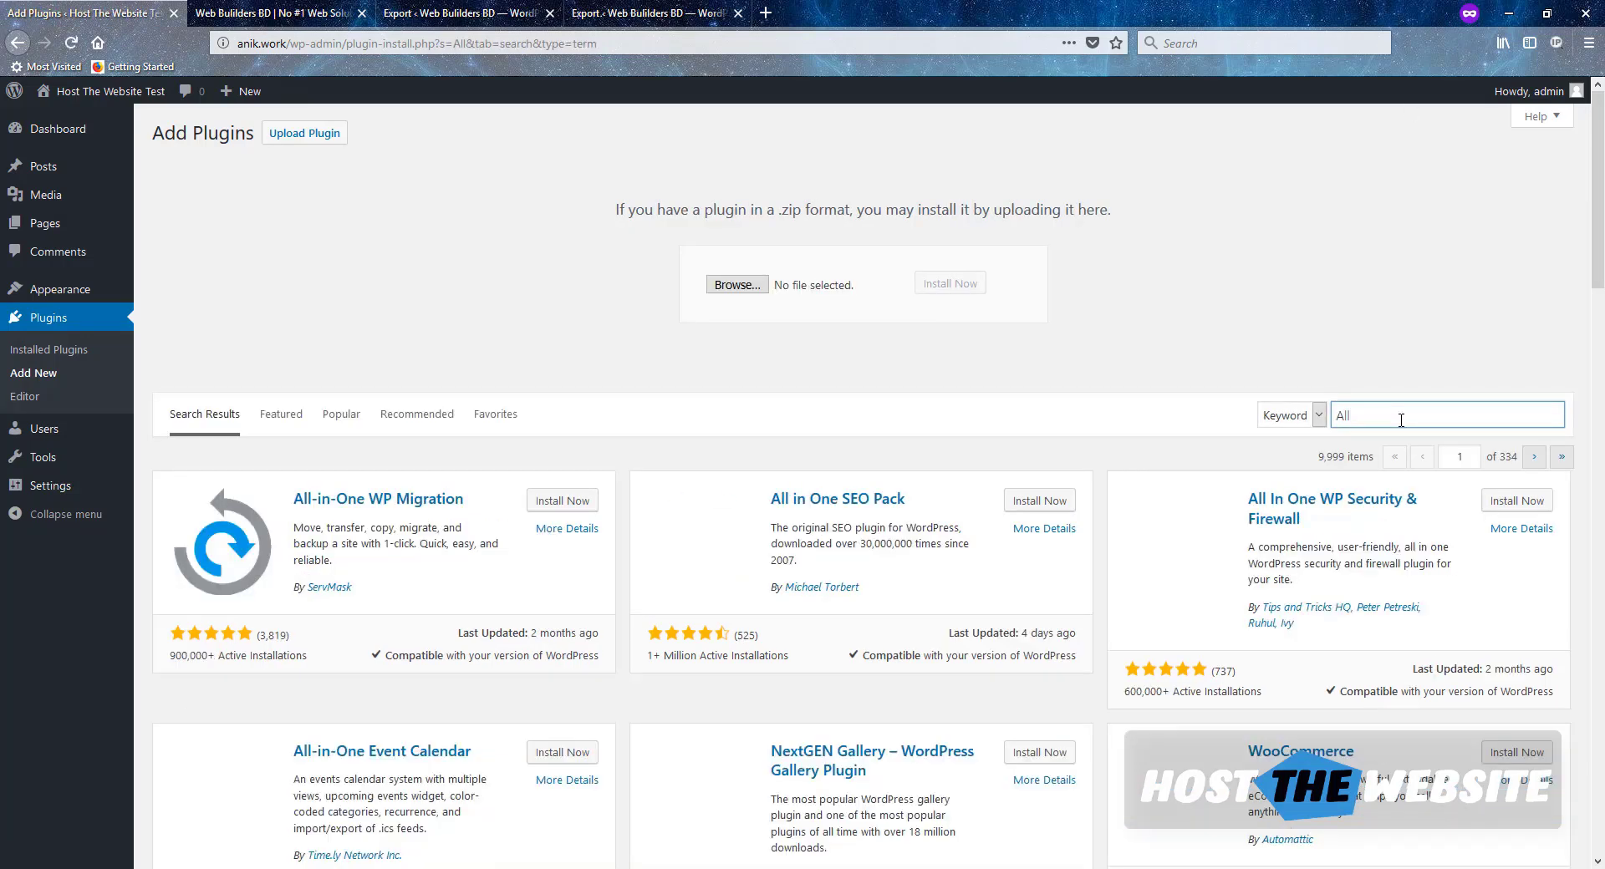
type("in one wp")
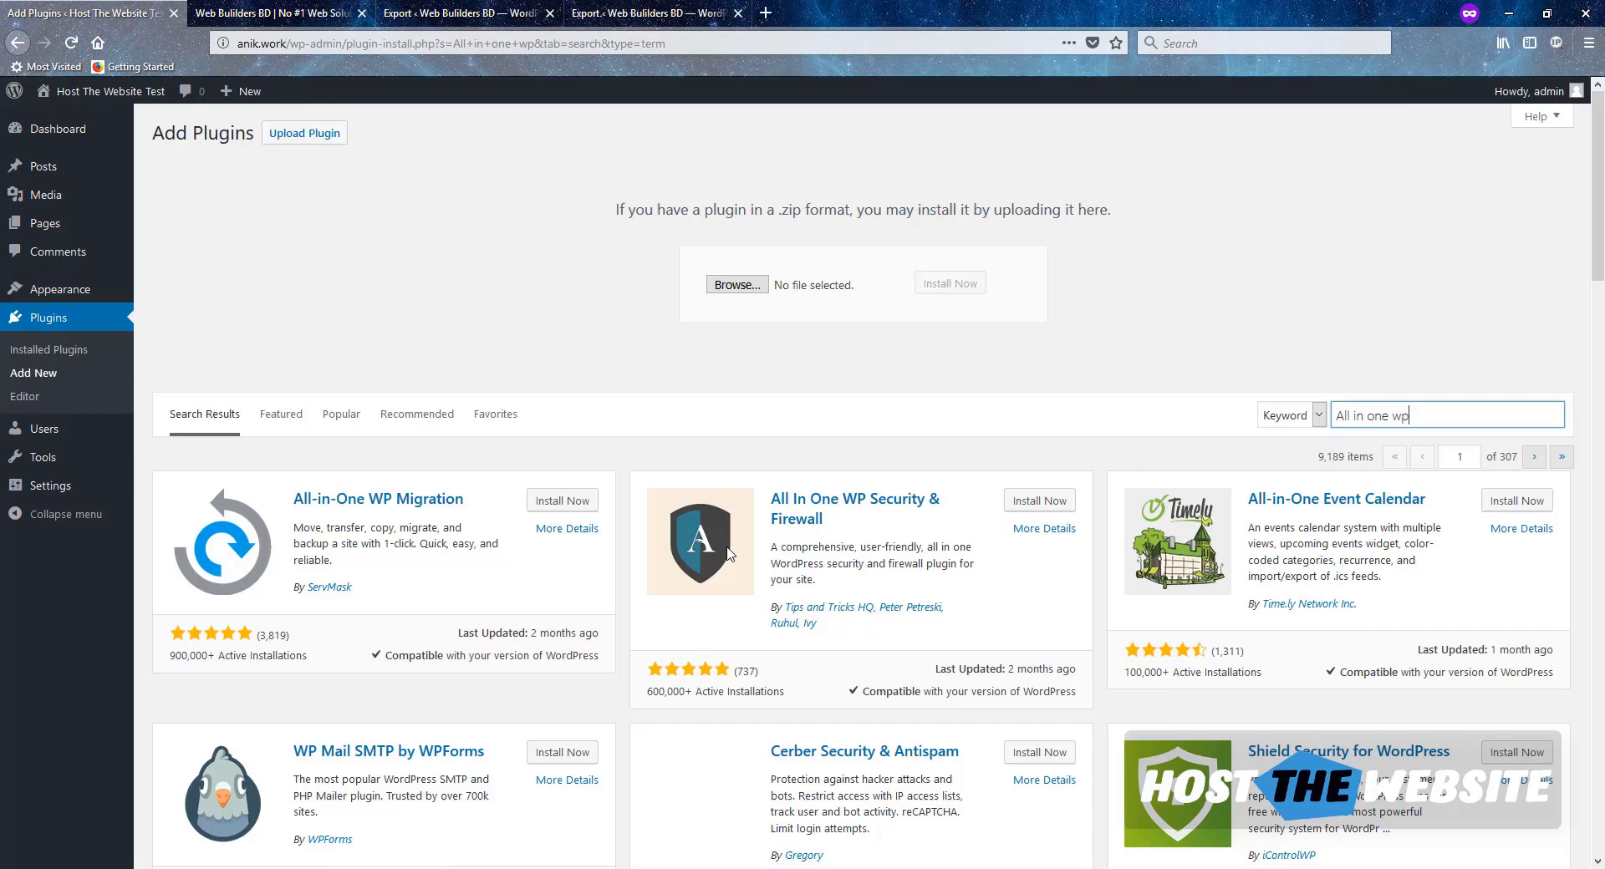
left_click(573, 505)
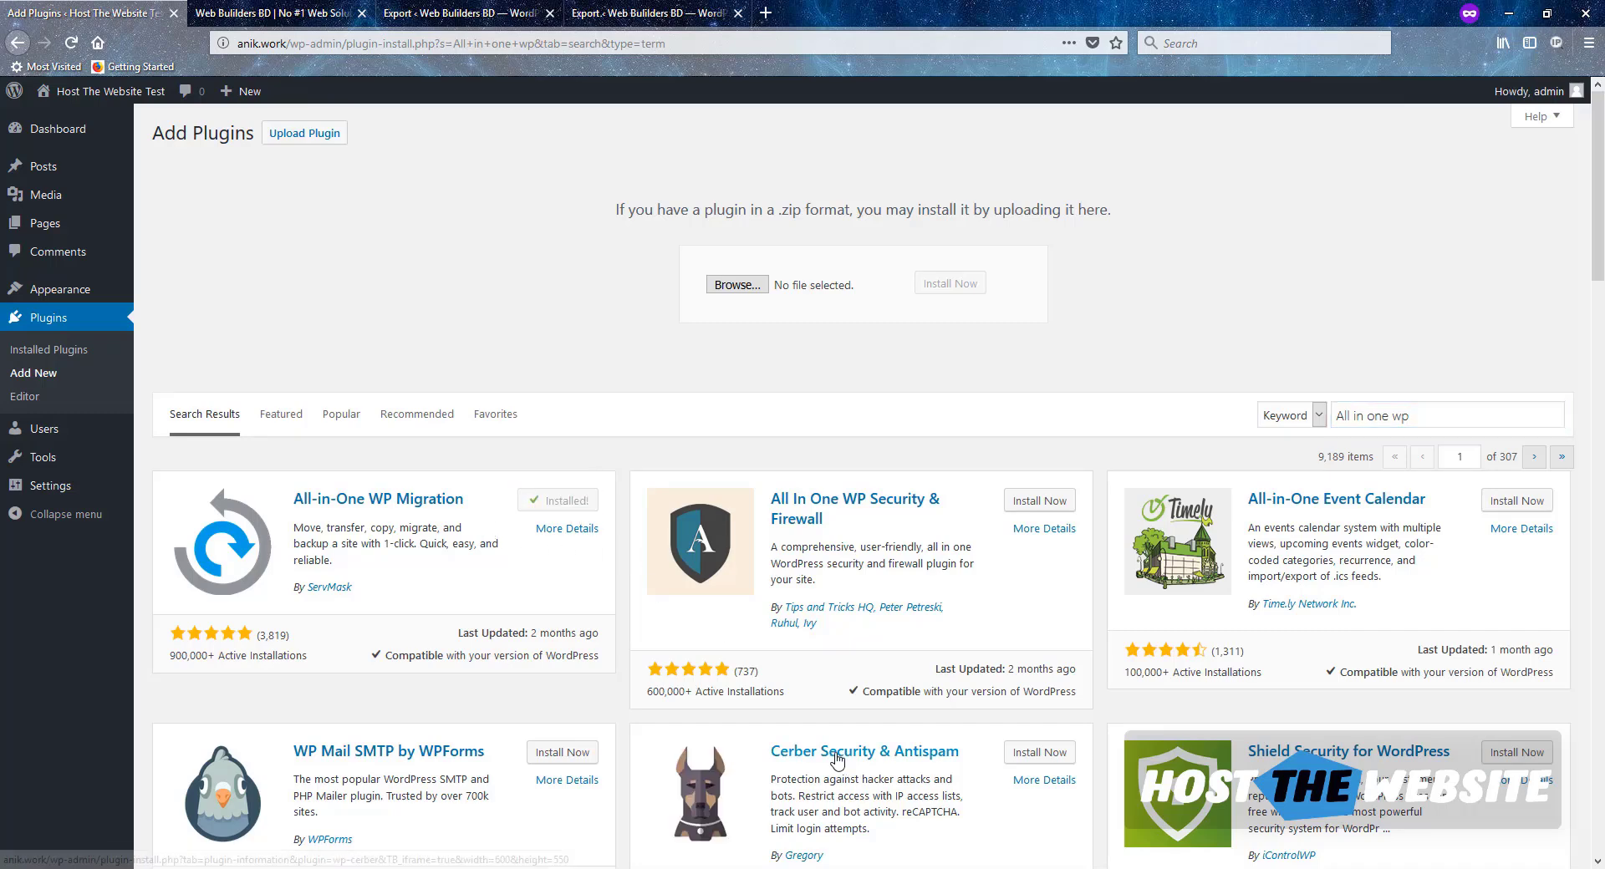
left_click(571, 500)
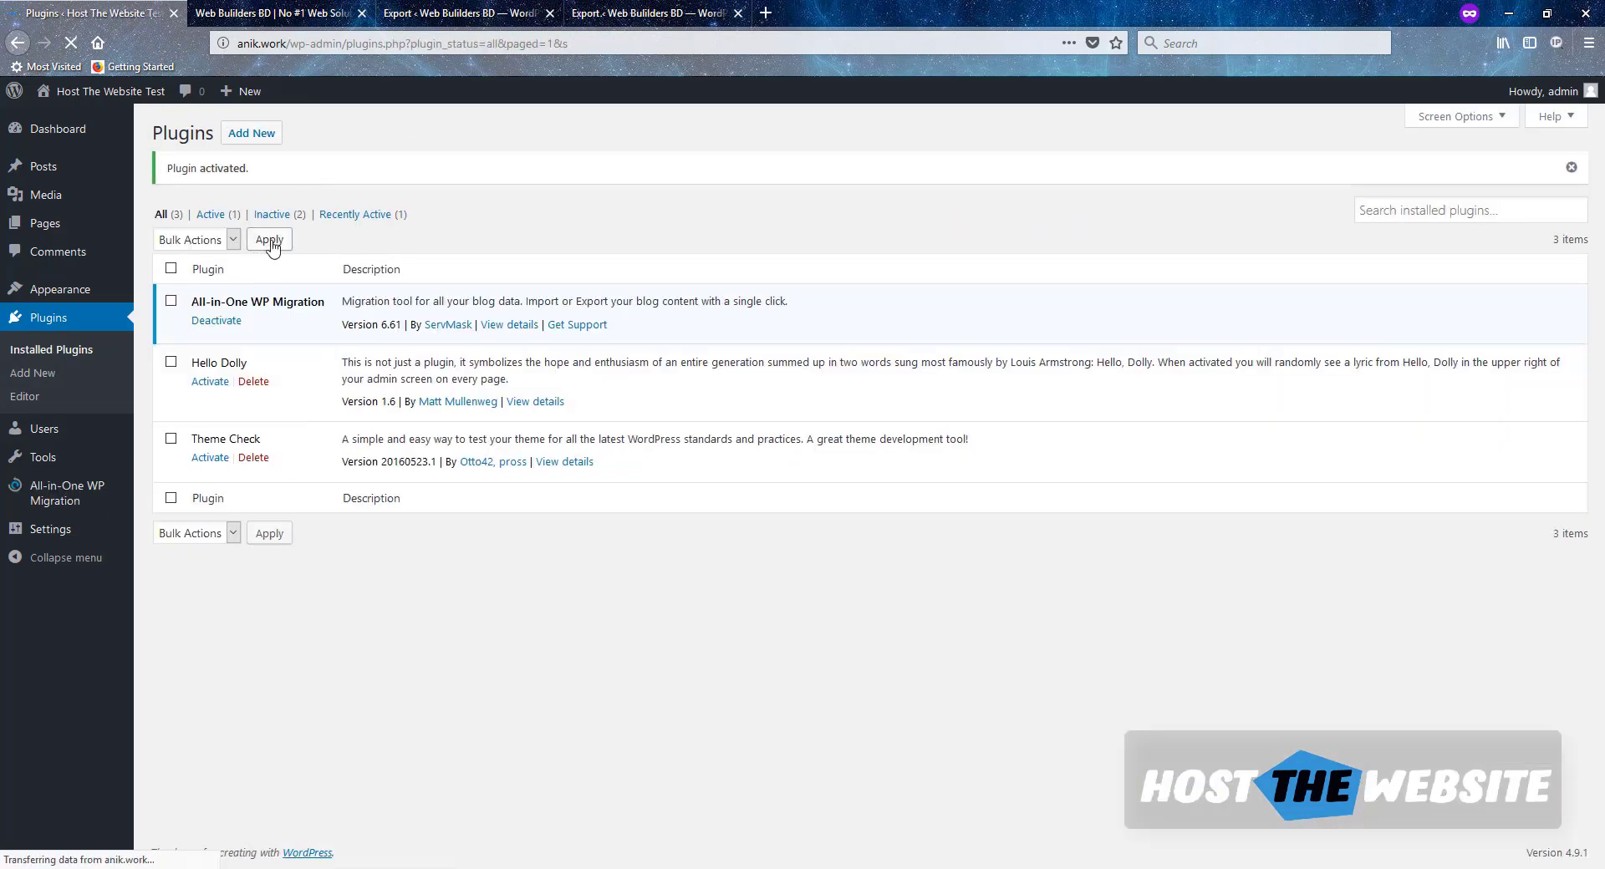
left_click(255, 136)
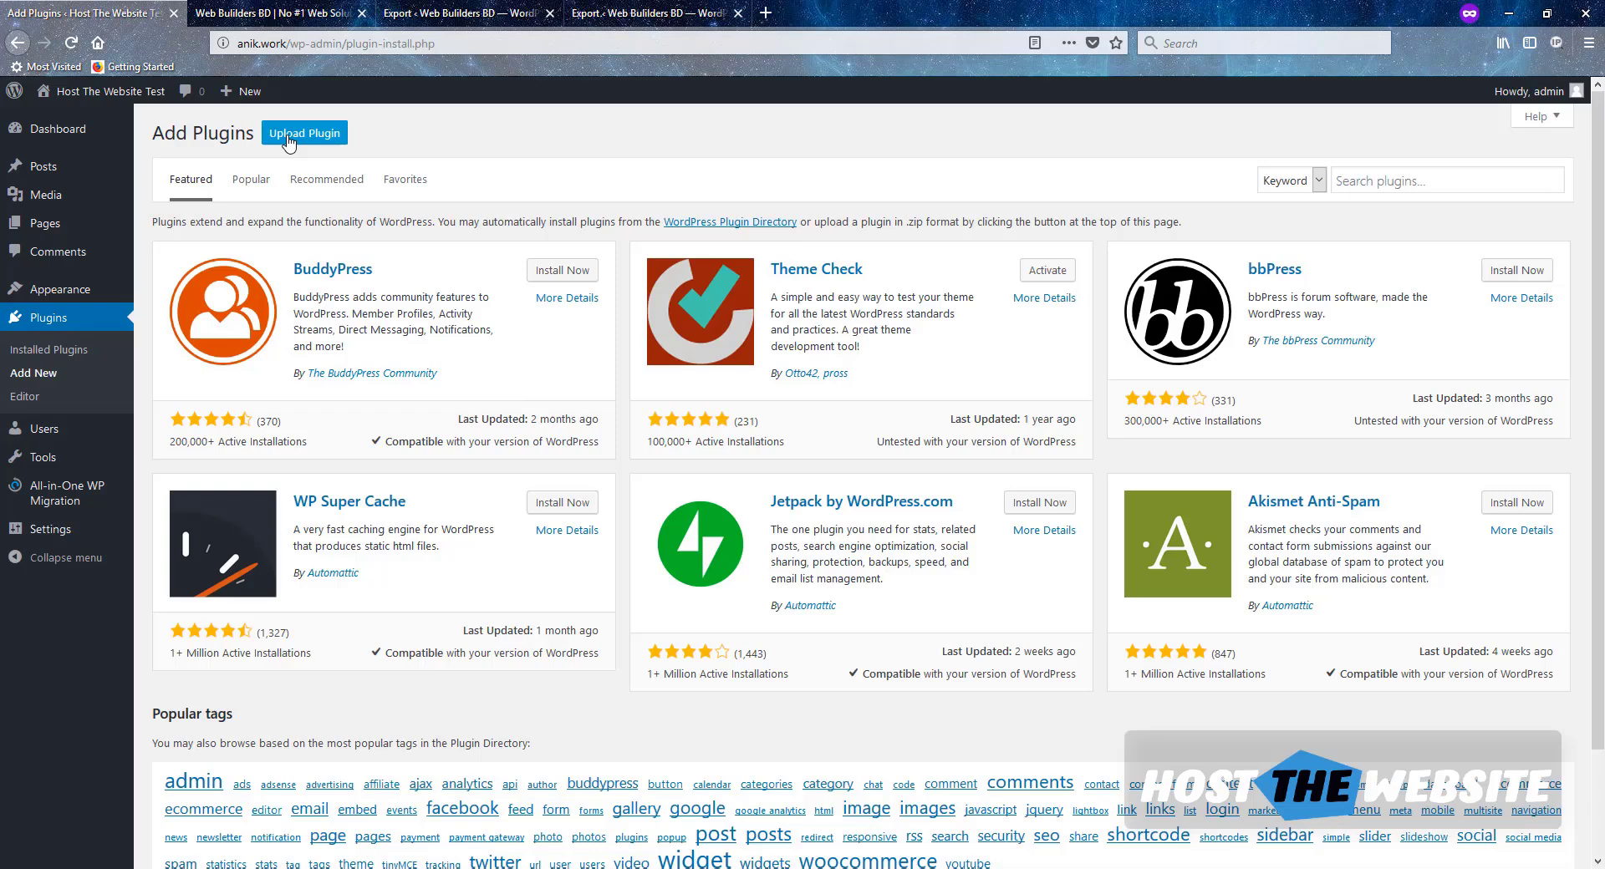
Upload all-in-one-wp-migration-dropbox-extension.zip to anik.work, install it and activate it
left_click(305, 134)
left_click(734, 285)
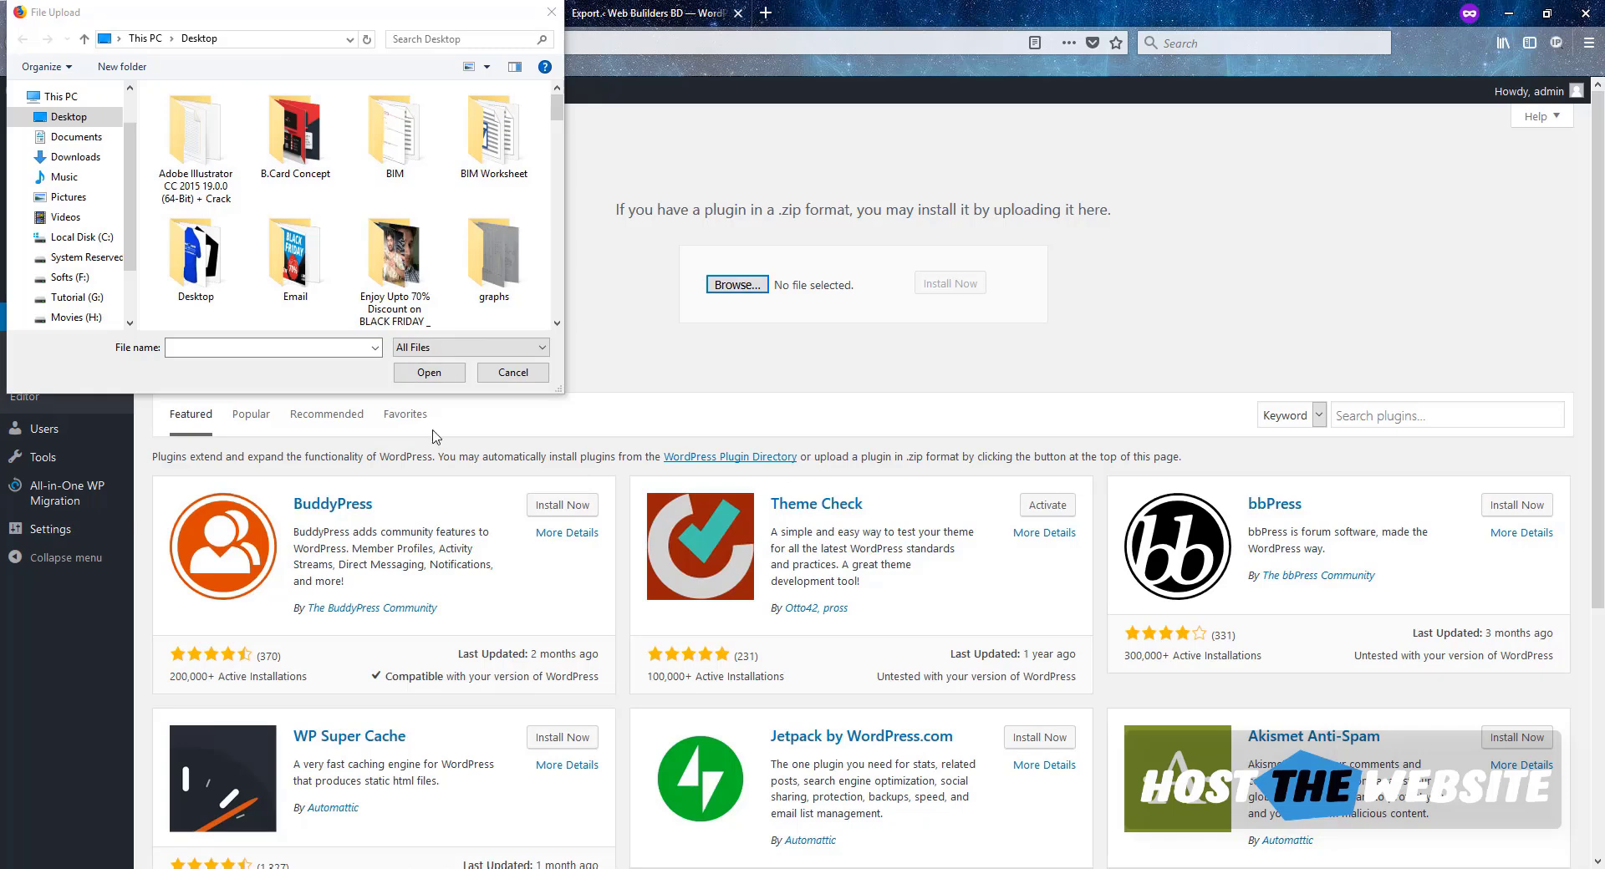
left_click(235, 40)
key("ctrl+v")
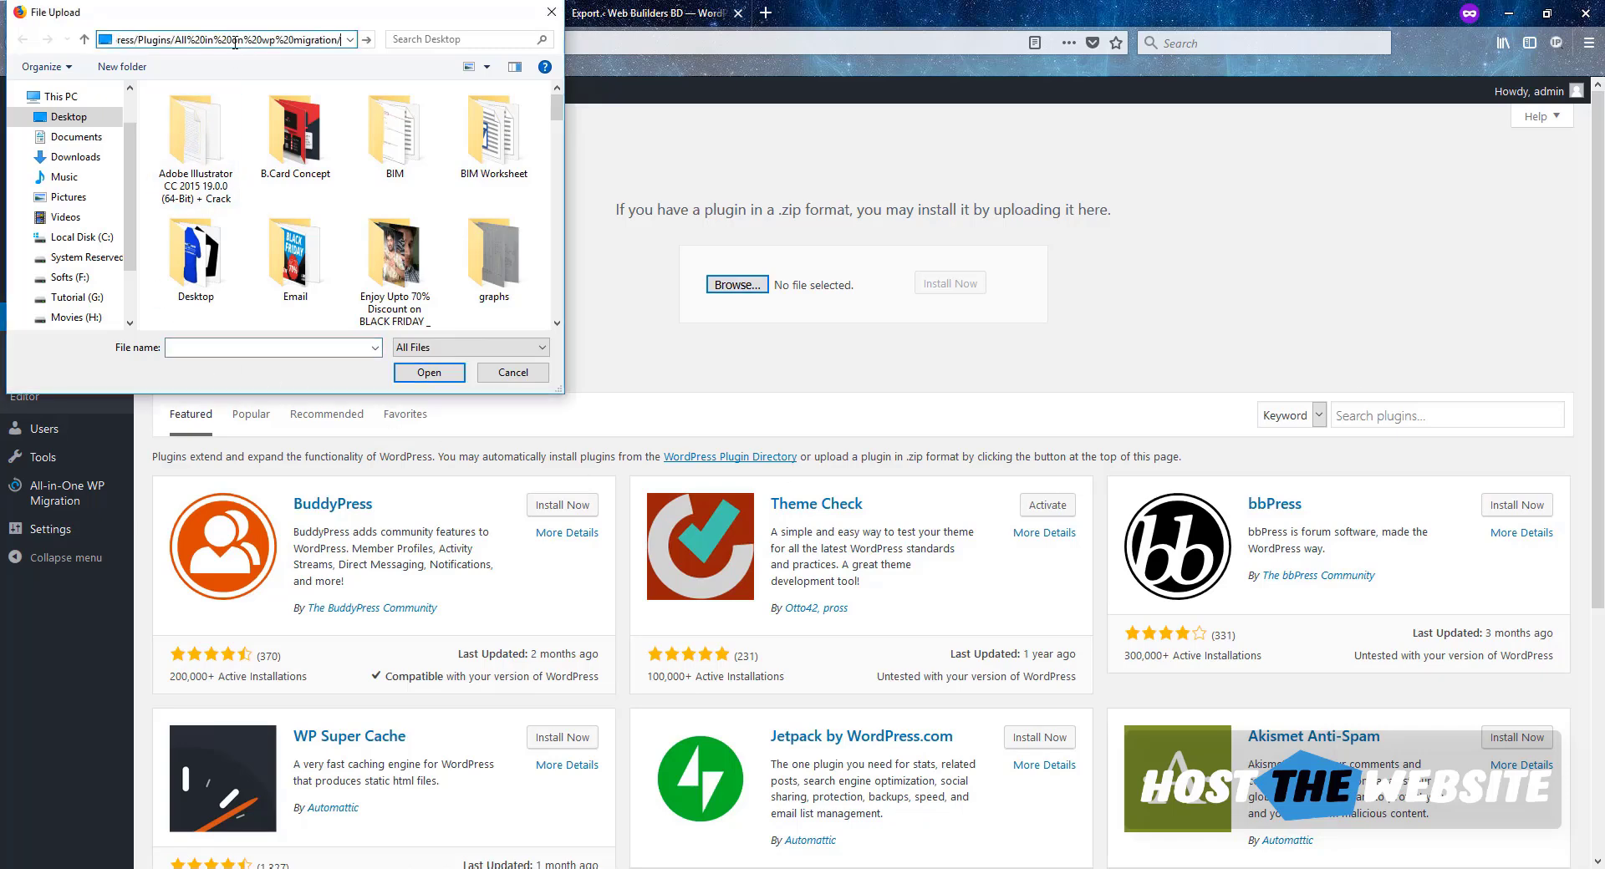
key("Return")
double_click(243, 163)
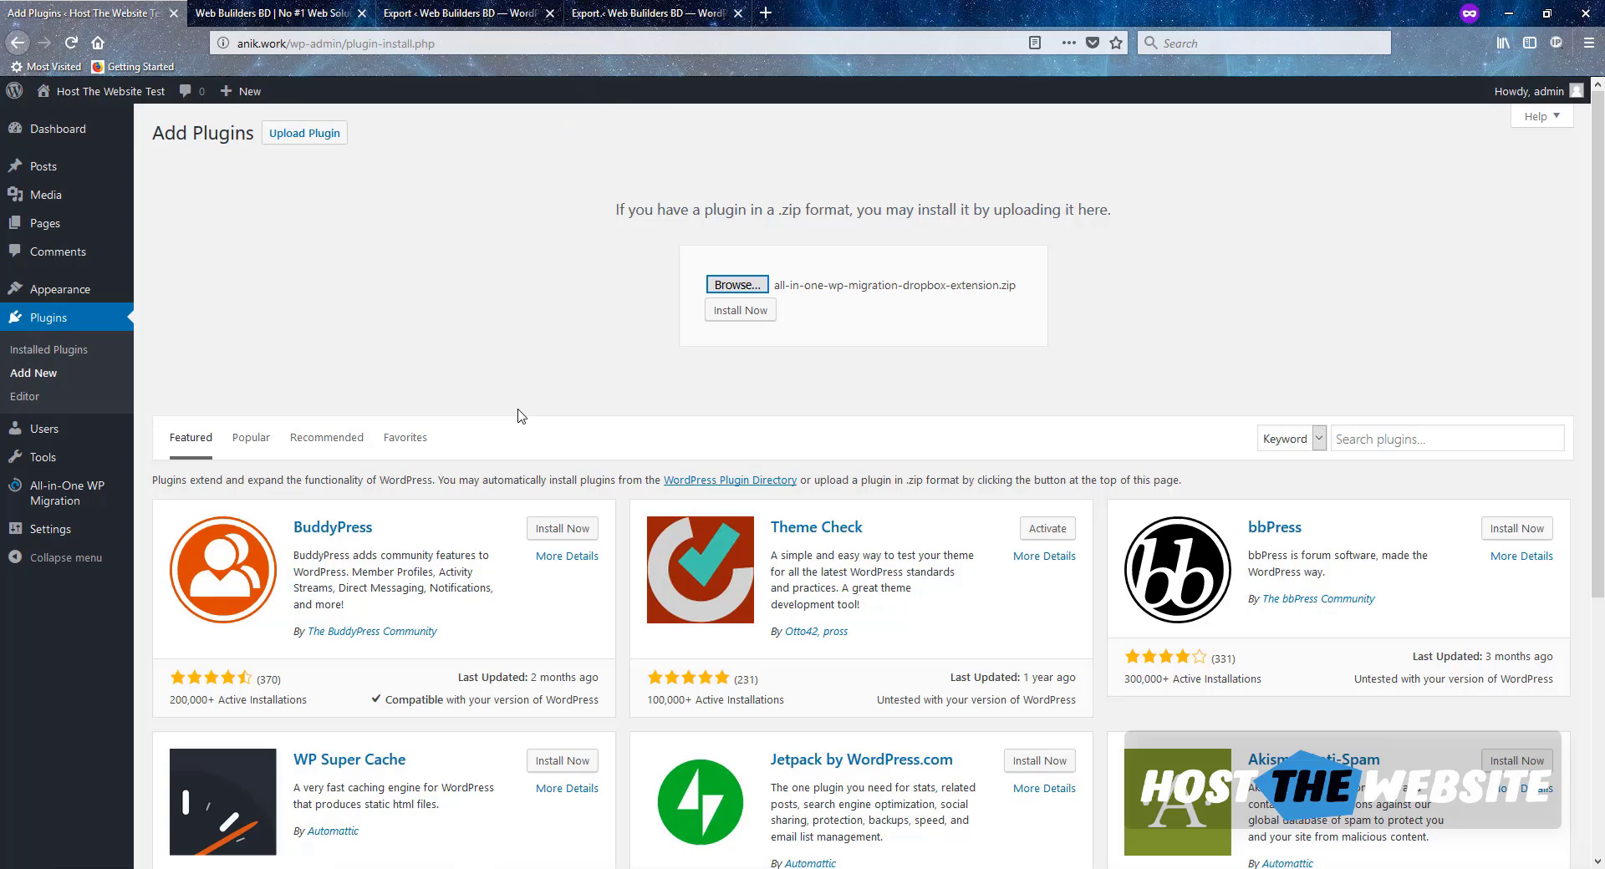
left_click(728, 312)
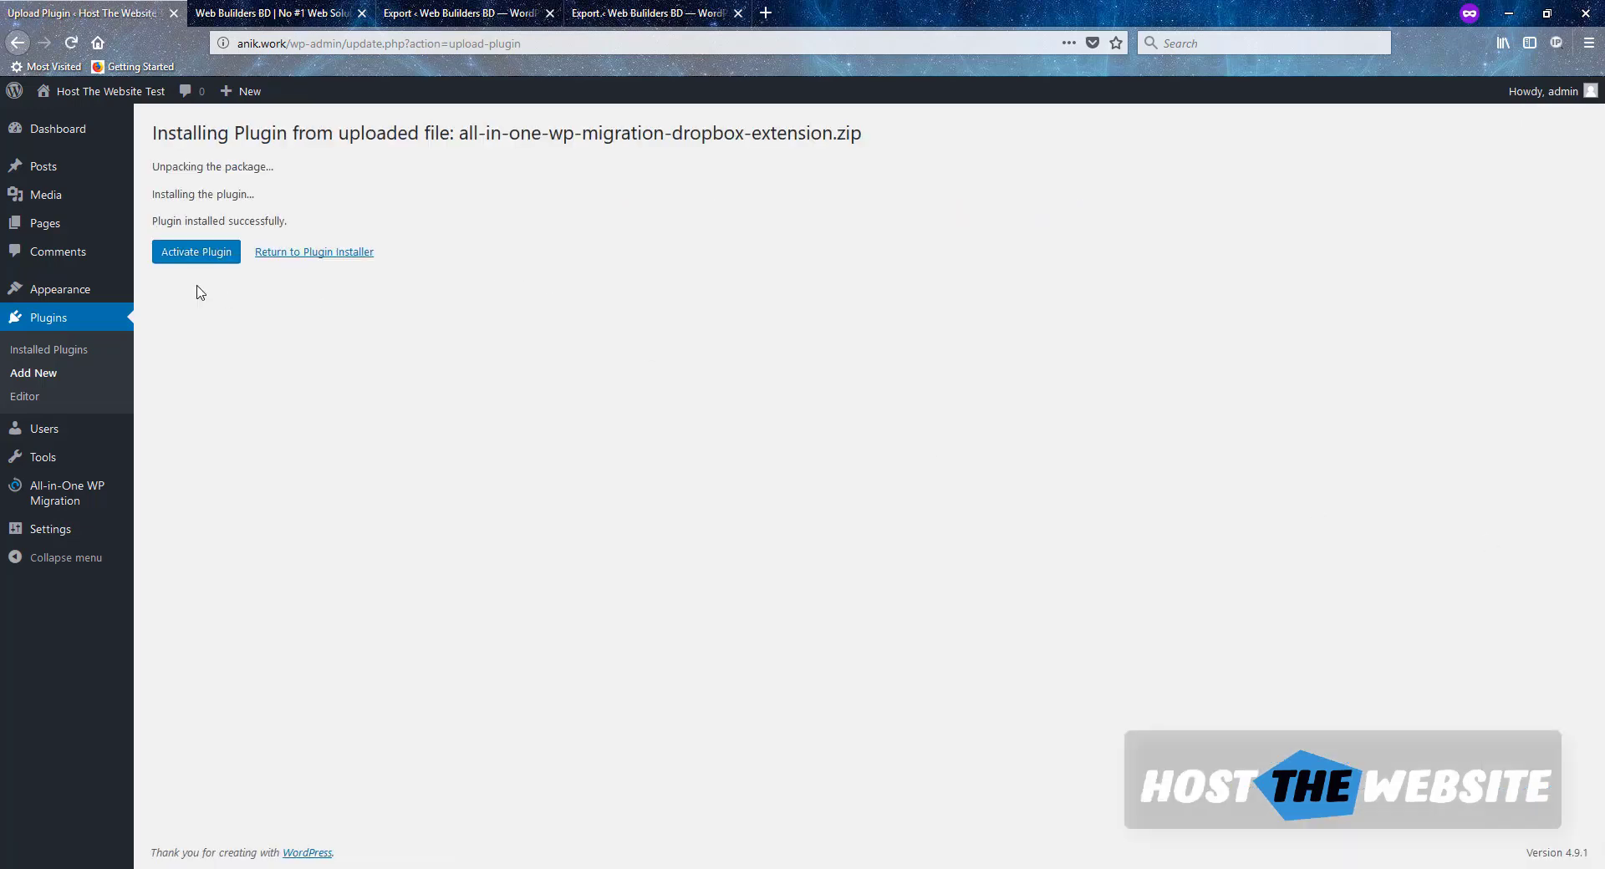
left_click(163, 248)
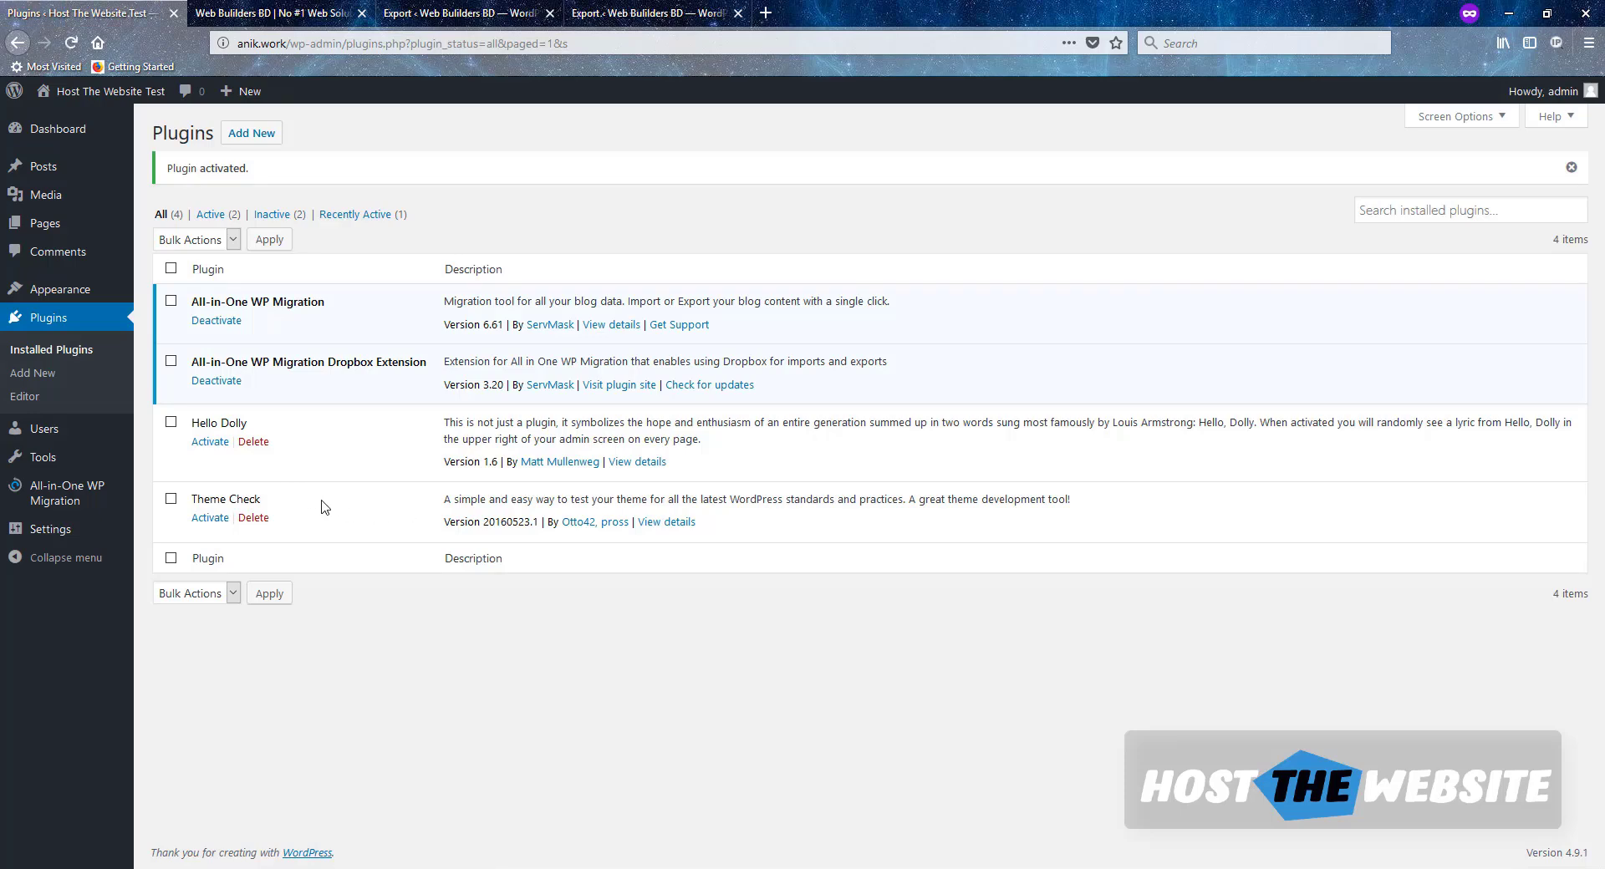
On the Import Site page, open the Import From list and close the File picker that opened
mouse_move(59, 506)
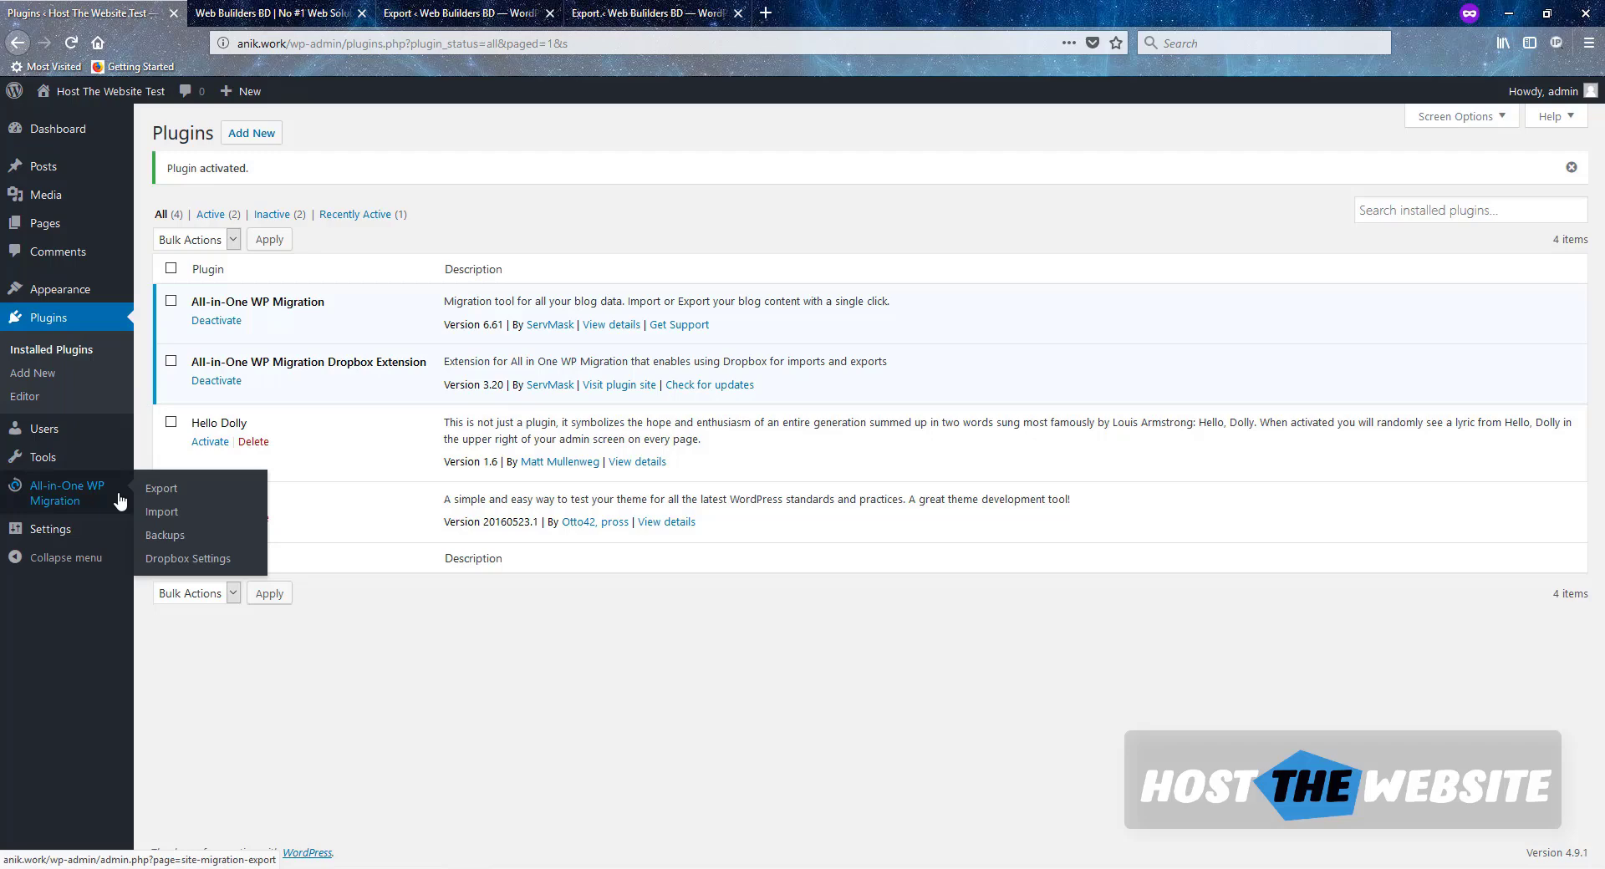
left_click(165, 515)
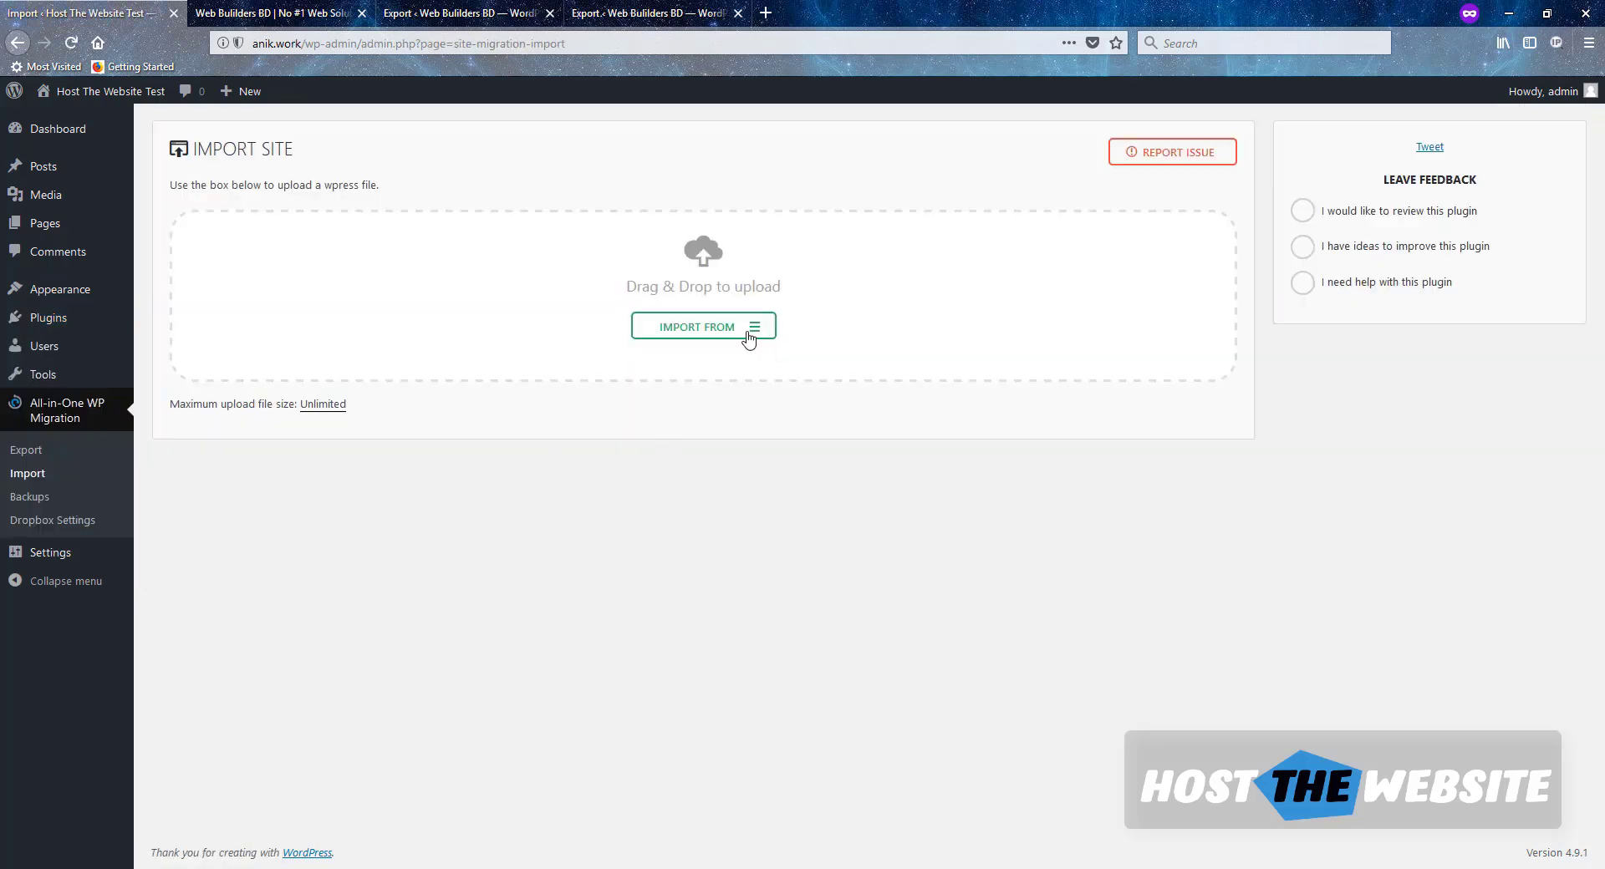
left_click(750, 332)
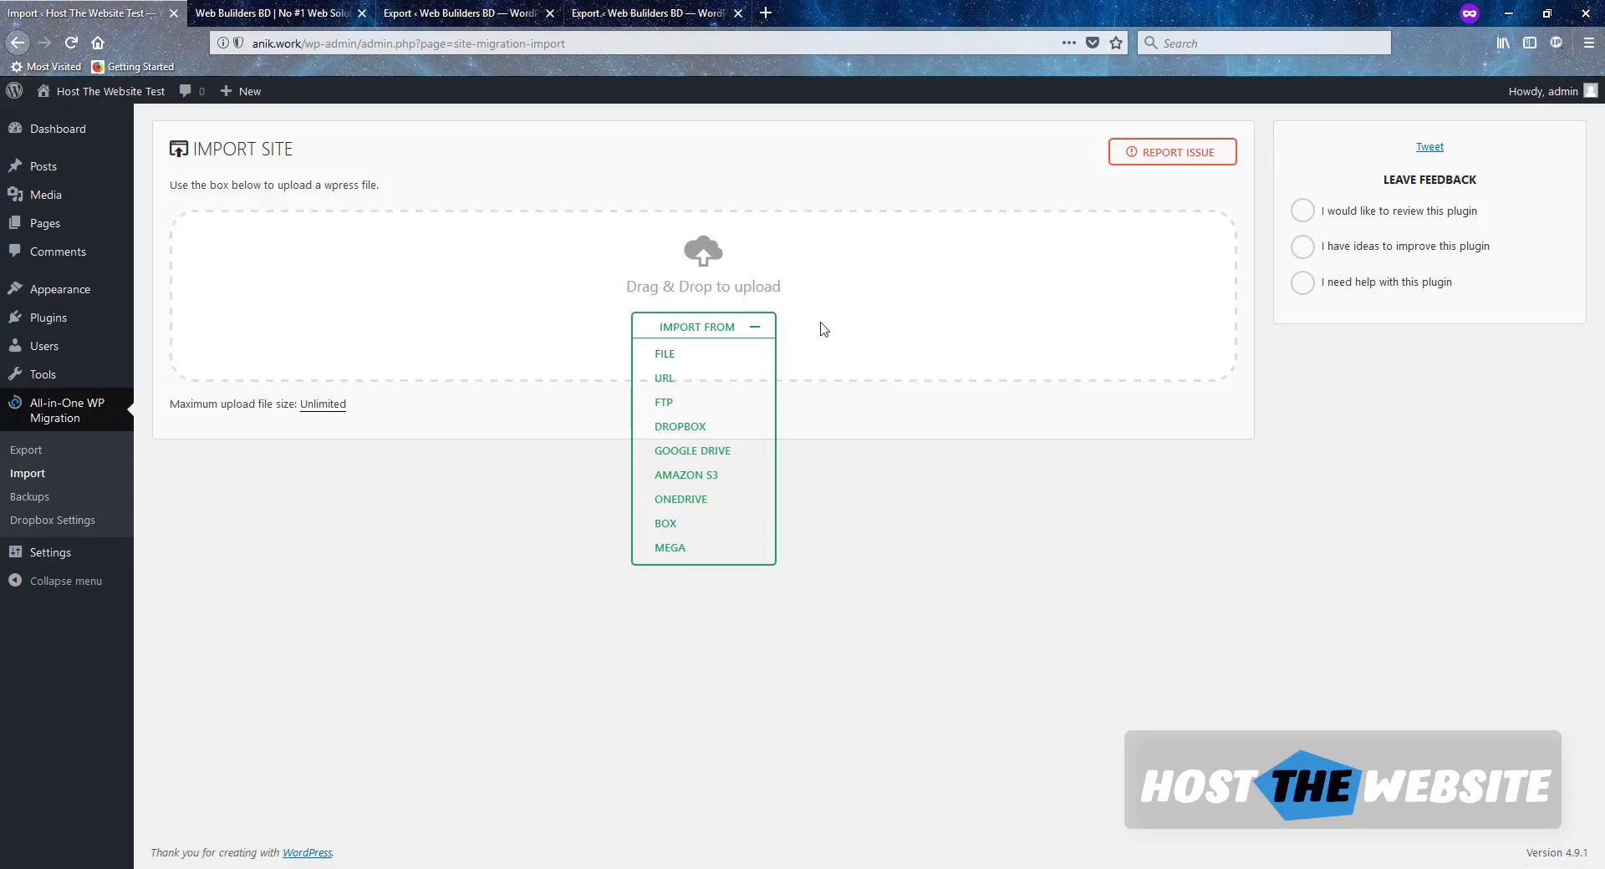
left_click(669, 357)
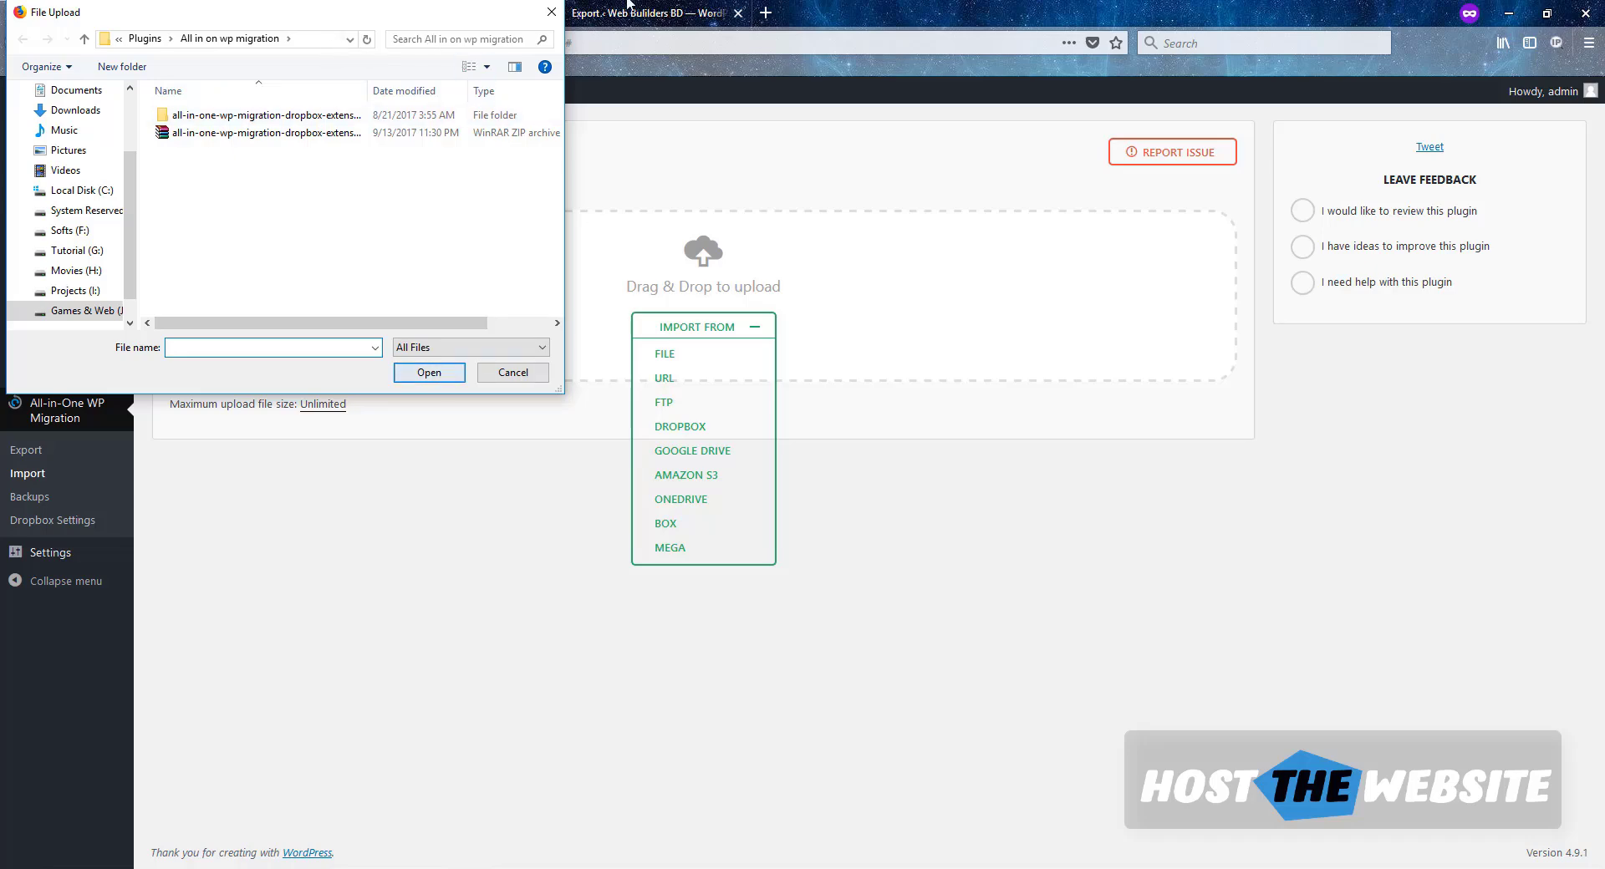
left_click(537, 14)
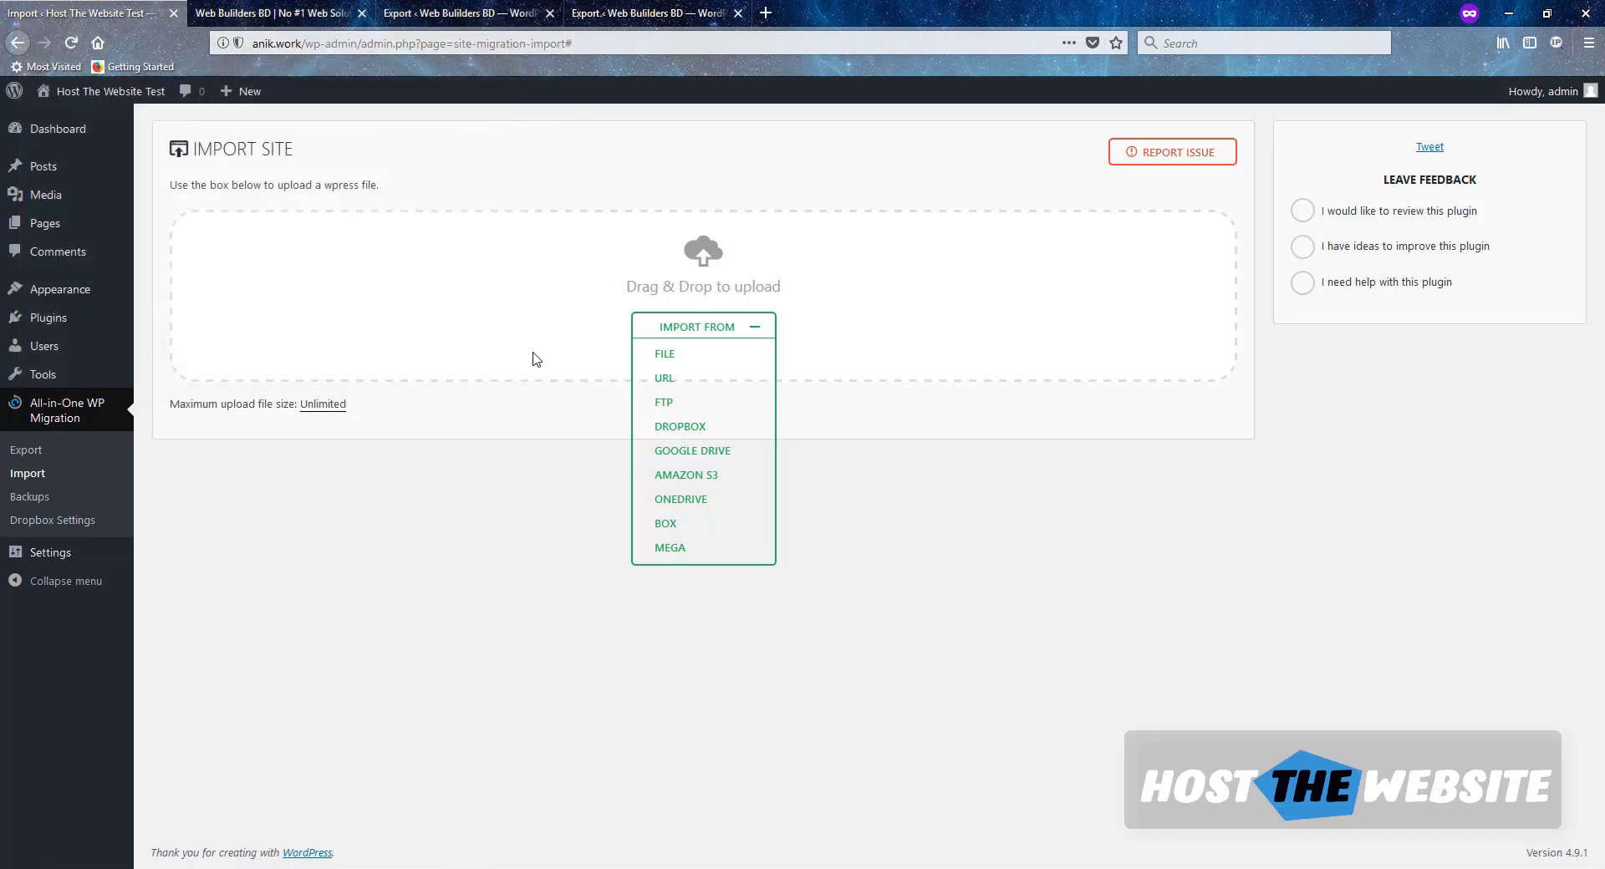
Choose Dropbox as the import source, link the Dropbox account, and reopen Import From
left_click(690, 433)
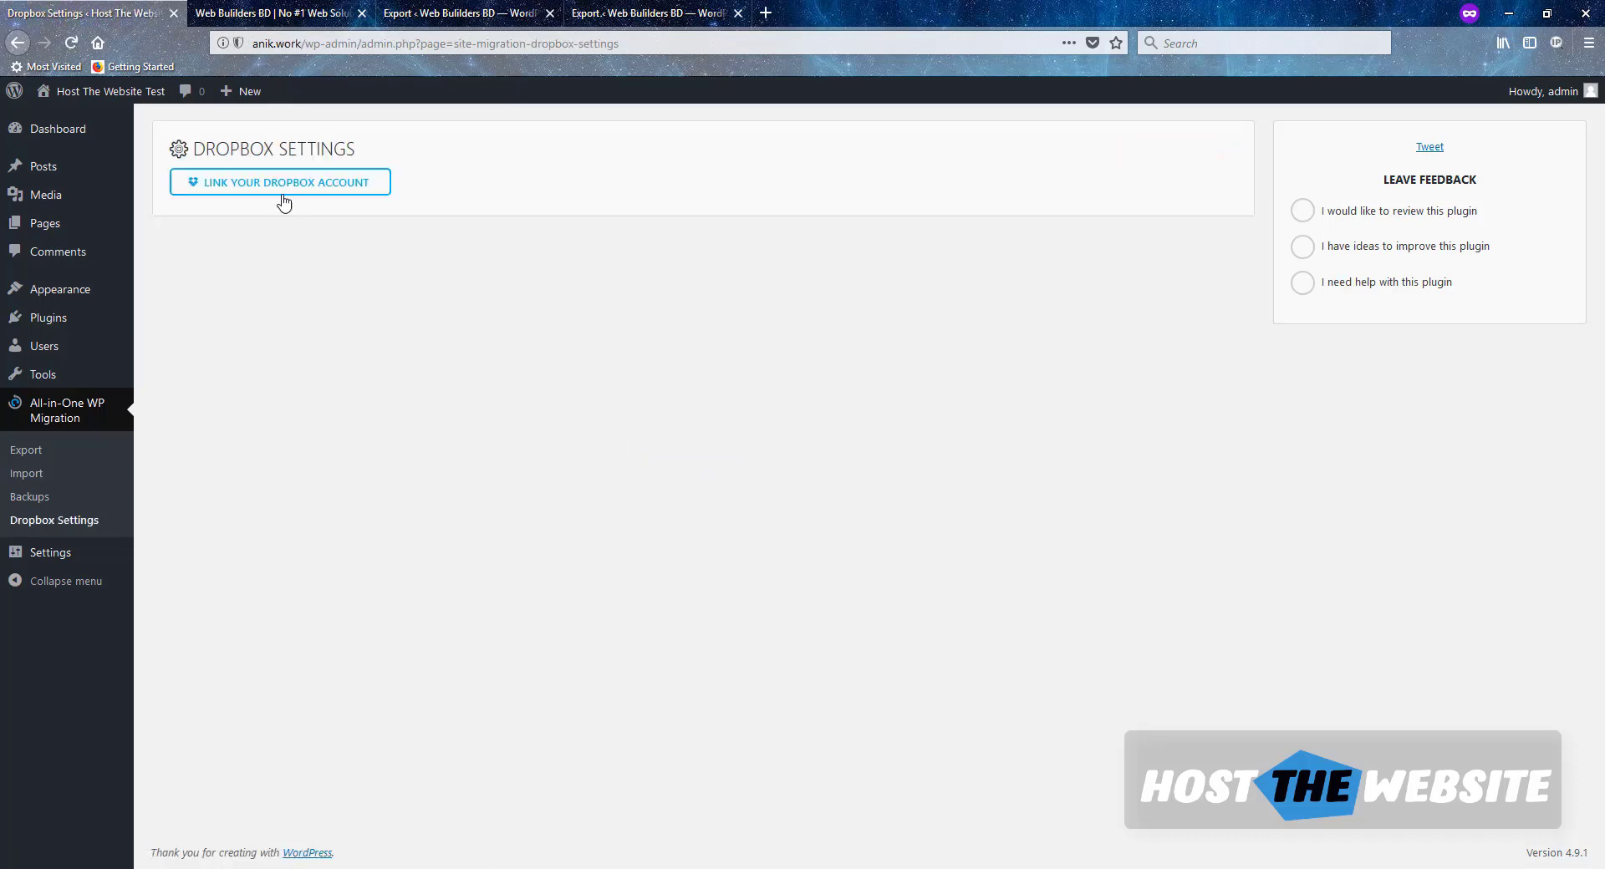
left_click(279, 190)
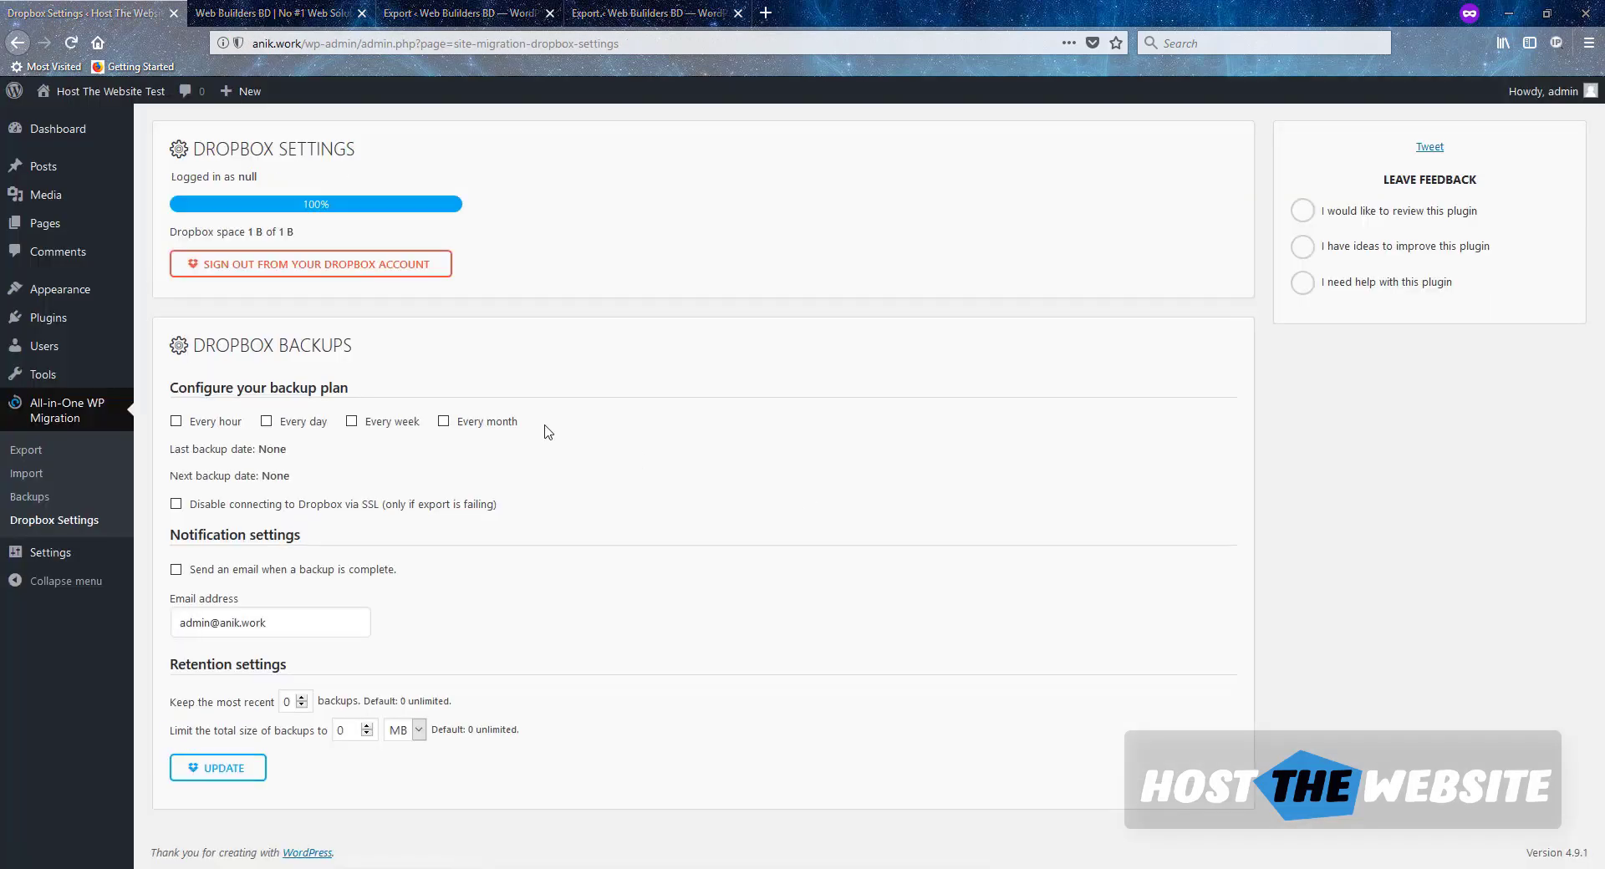
left_click(20, 474)
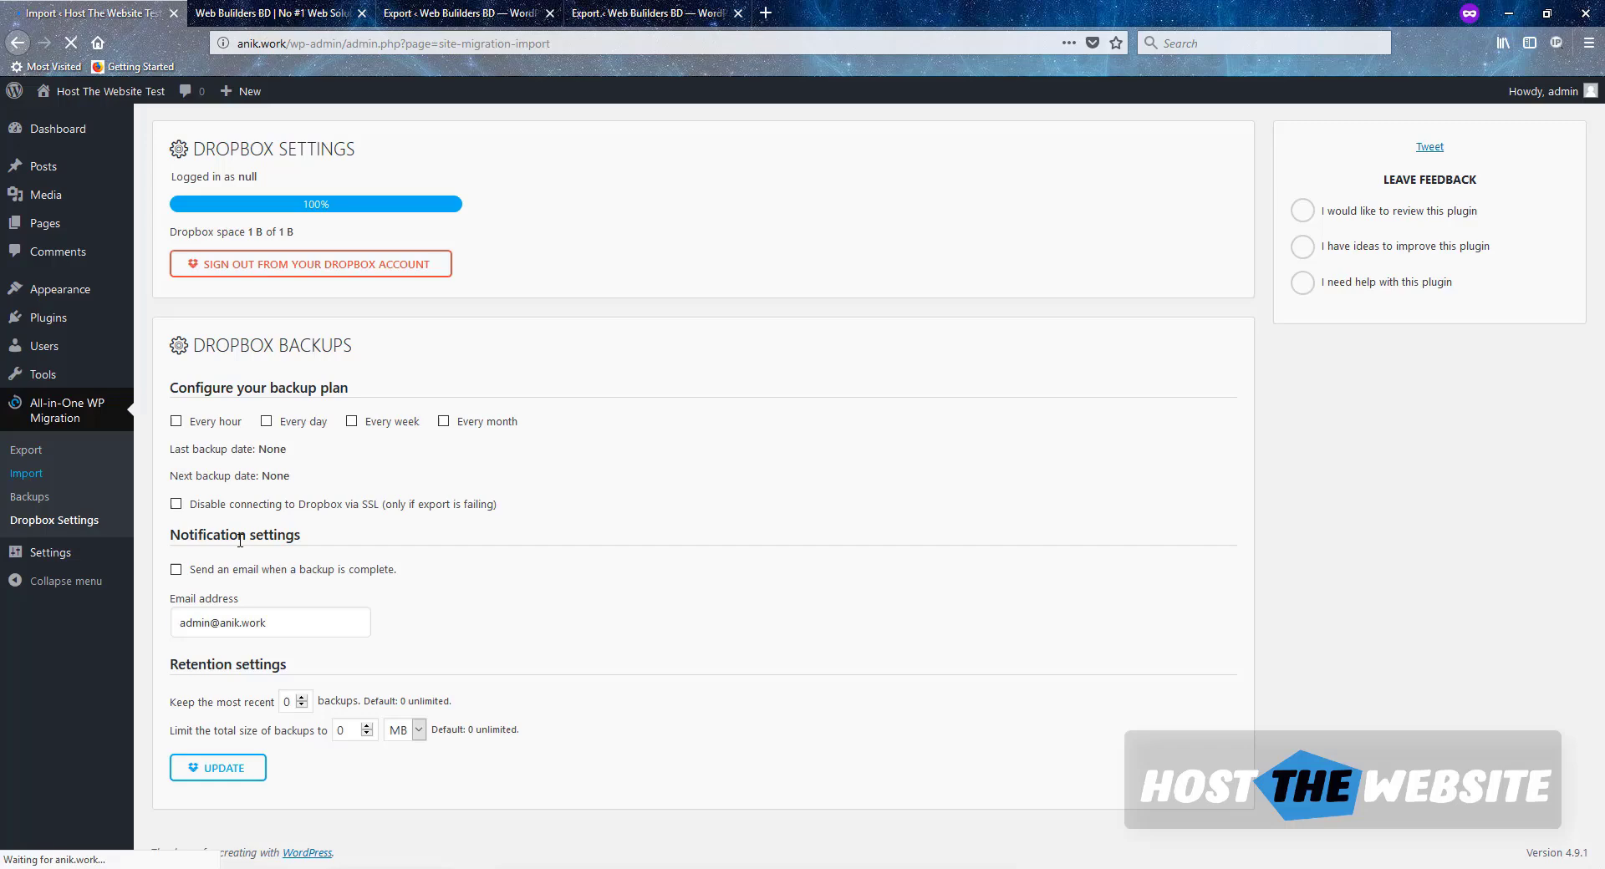
left_click(763, 338)
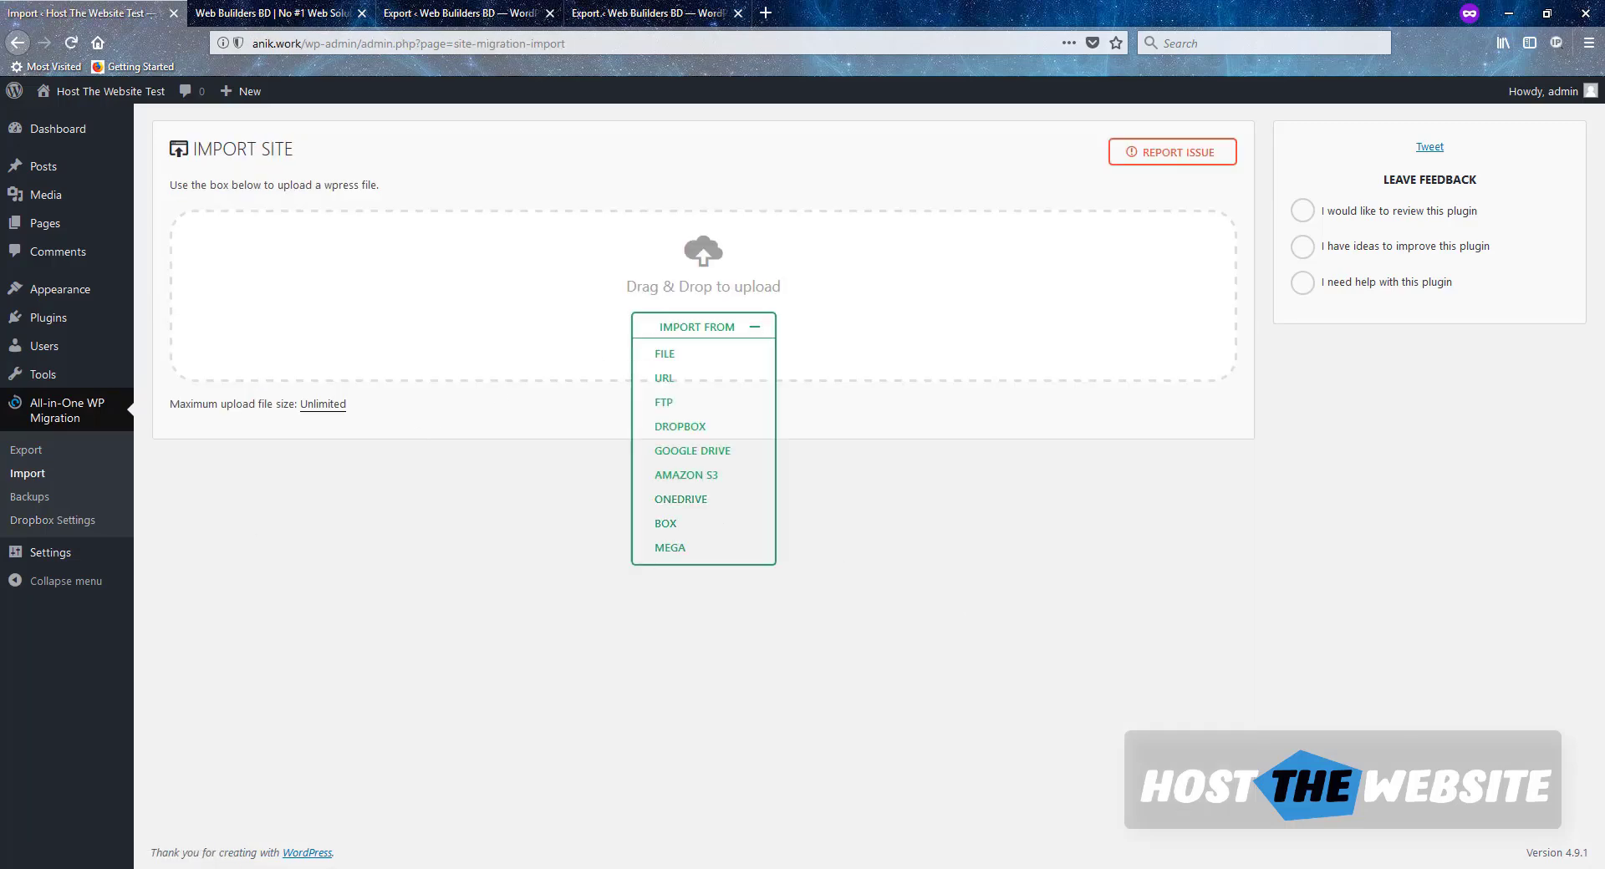
Import the .wpress file from Dropbox's WEBBUILDERSBD.NET folder, up to the overwrite warning
left_click(681, 427)
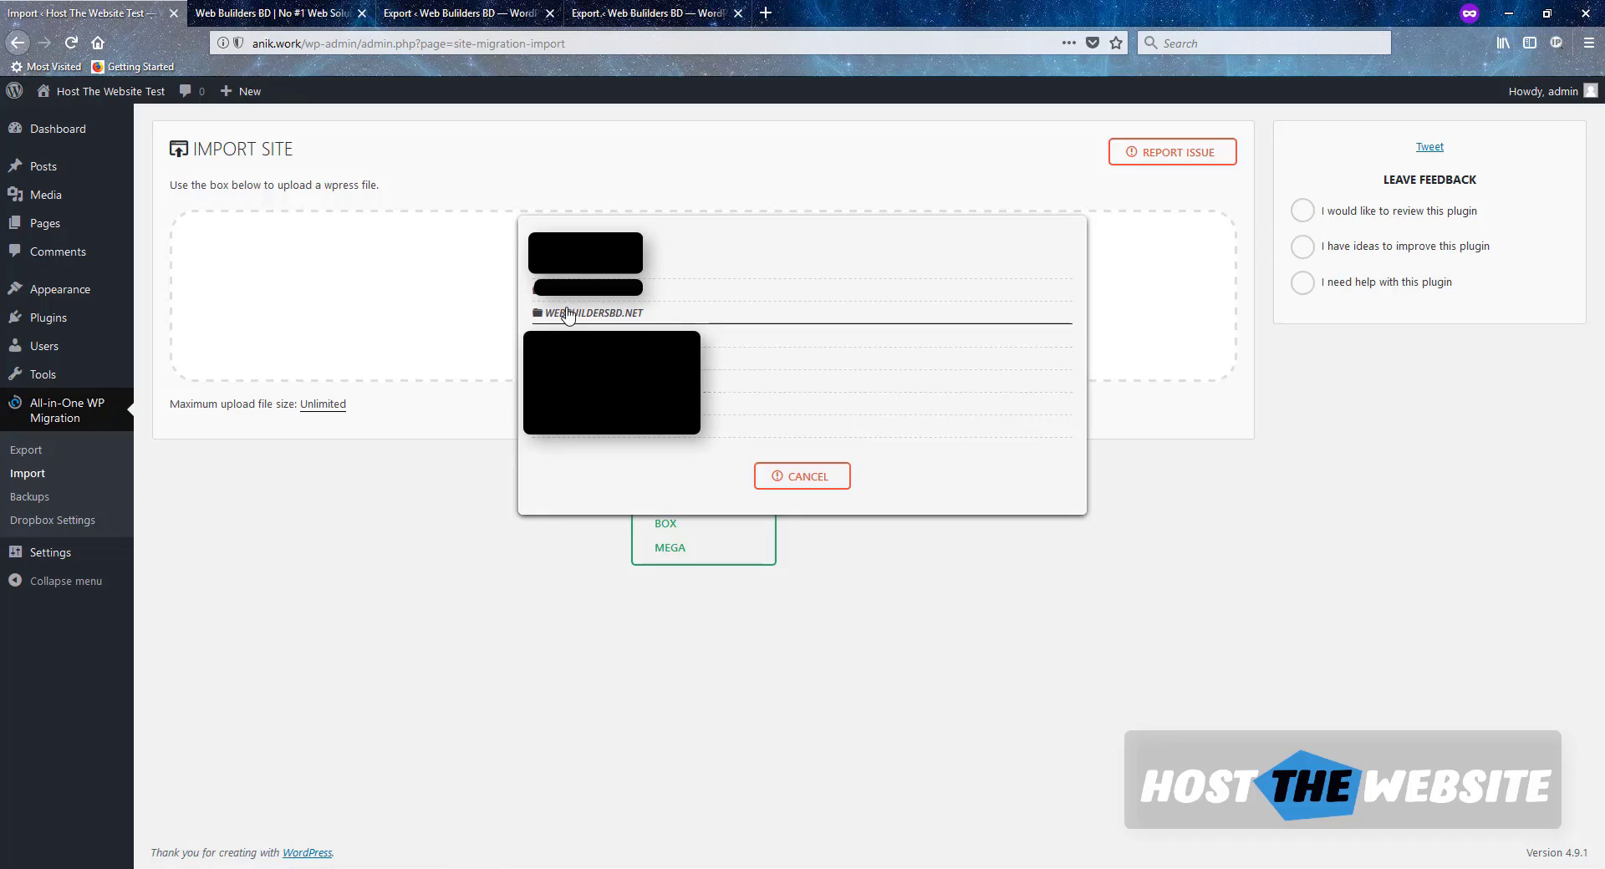
left_click(608, 315)
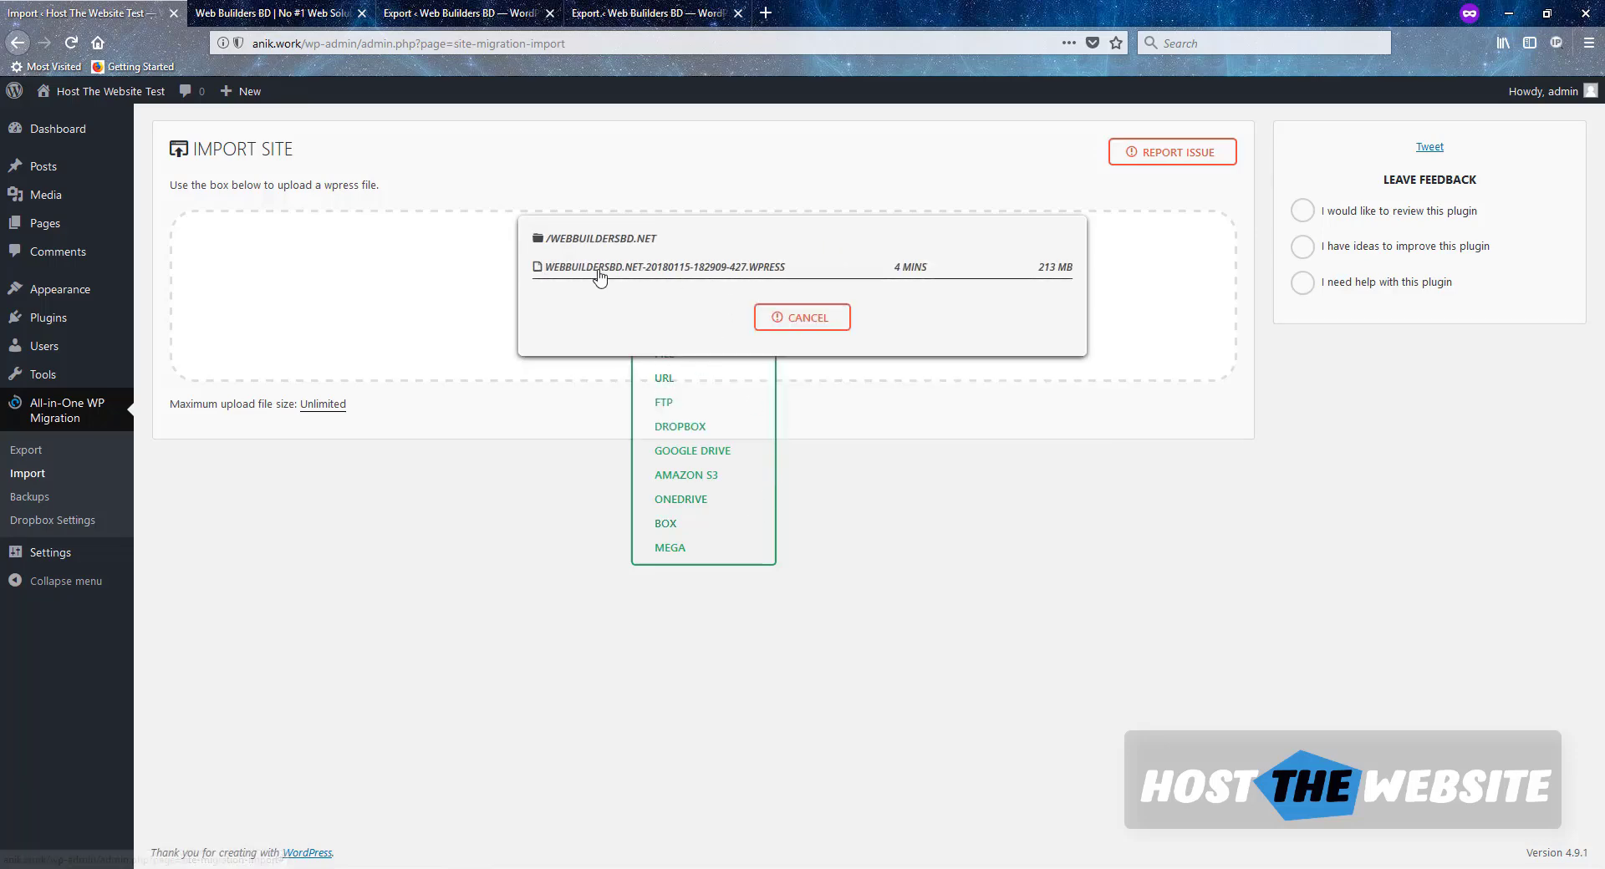
left_click(599, 267)
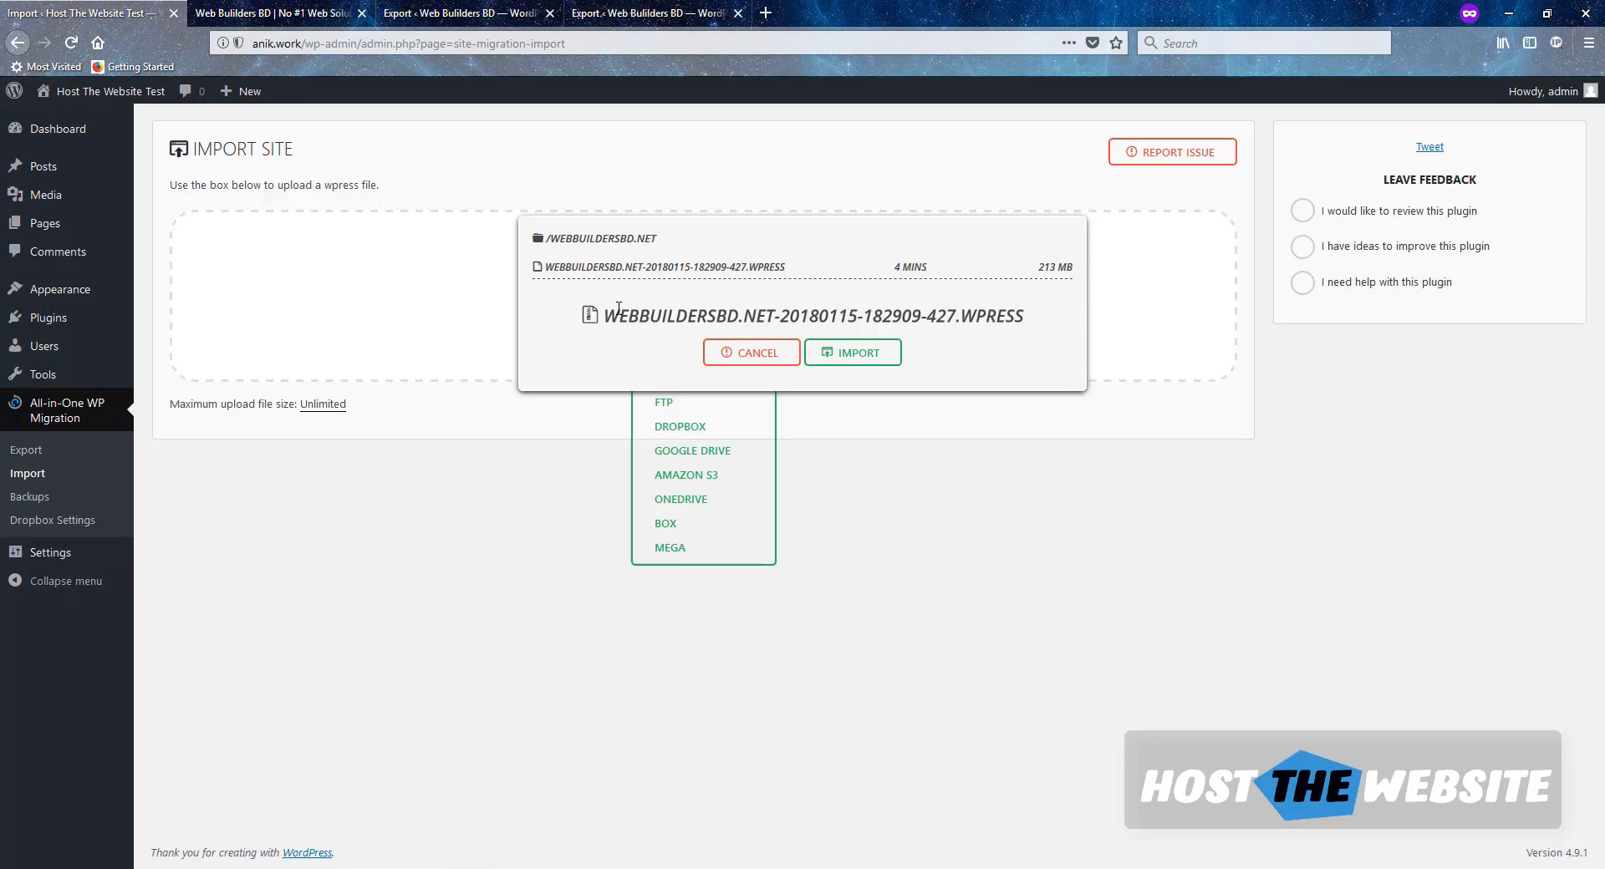
left_click(865, 355)
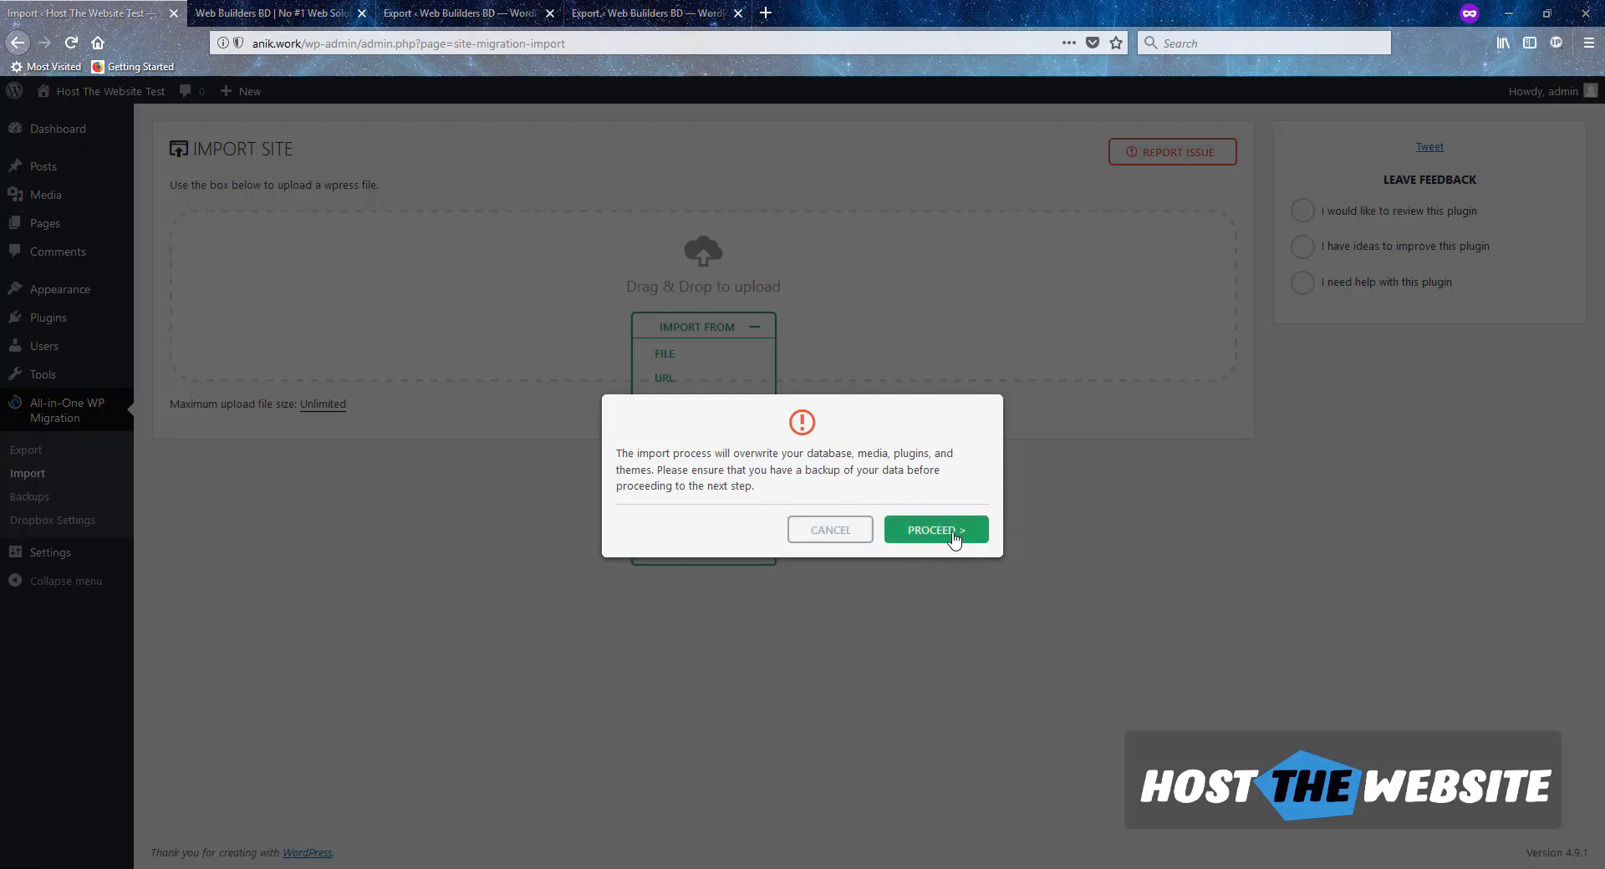
Proceed with overwriting the site, then open Permalink Settings in a new tab after the import succeeds
left_click(943, 537)
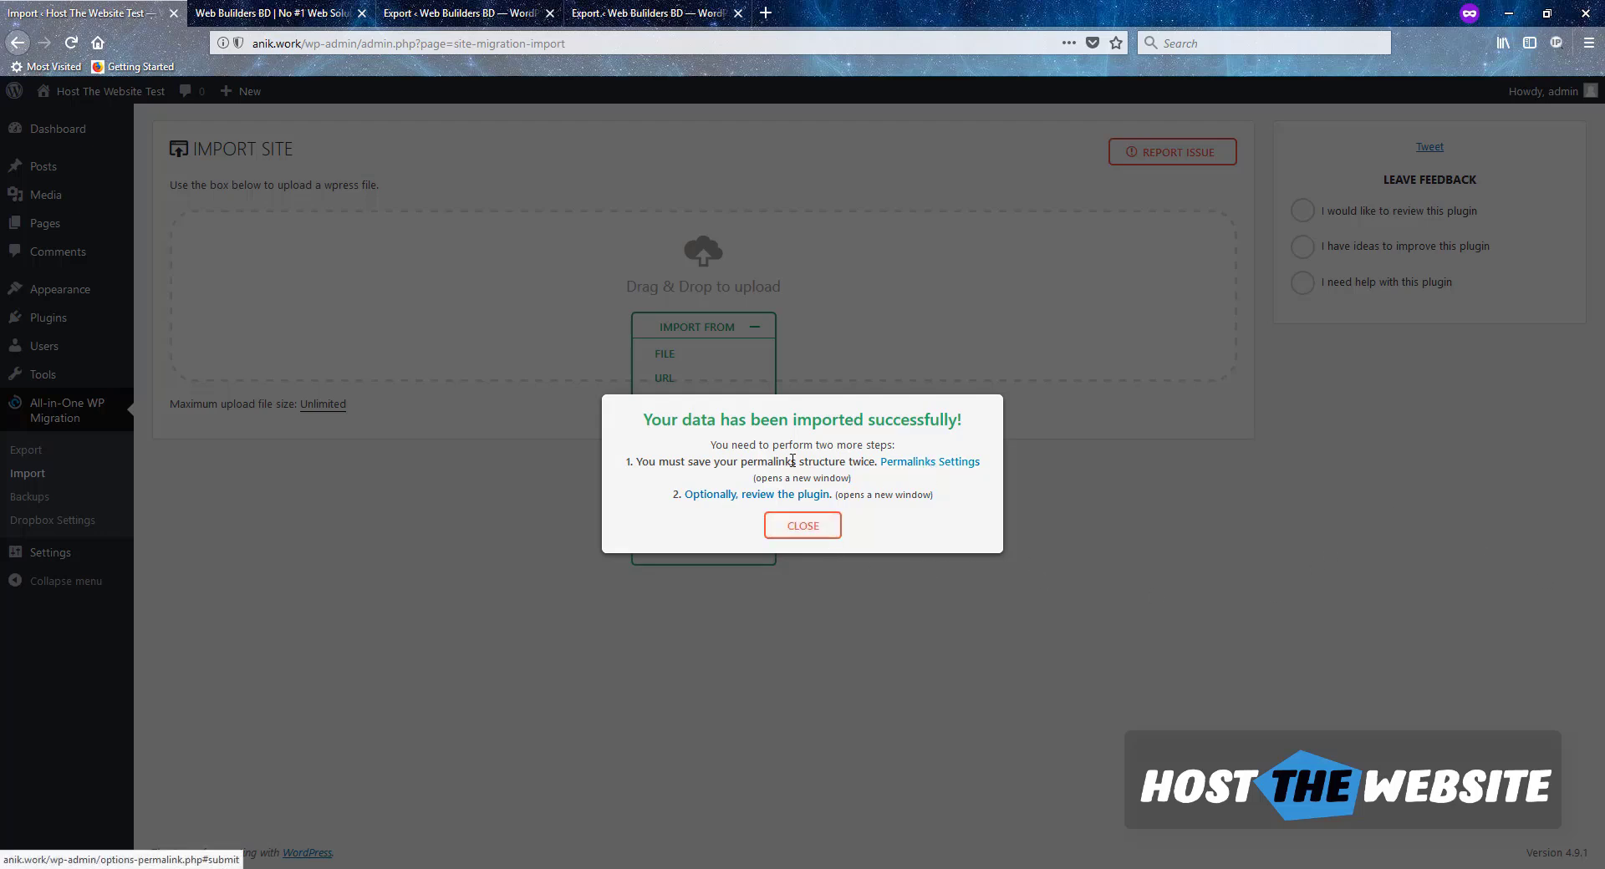
left_click(941, 465)
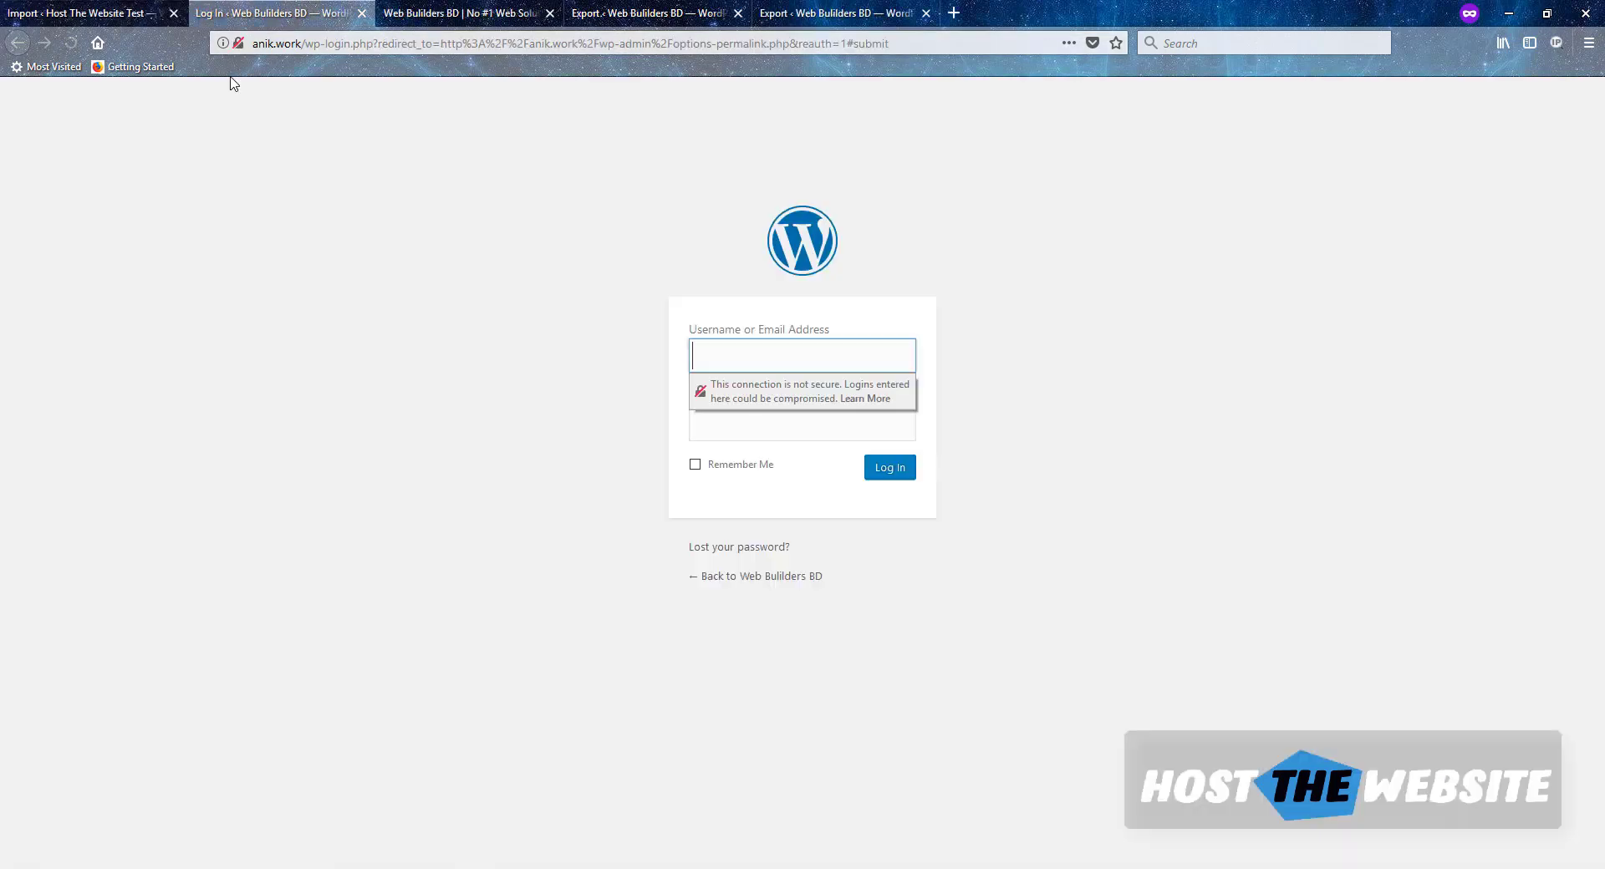
Bypass the insecure-connection warning and sign in to anik.work with the admin username and password
left_click(466, 316)
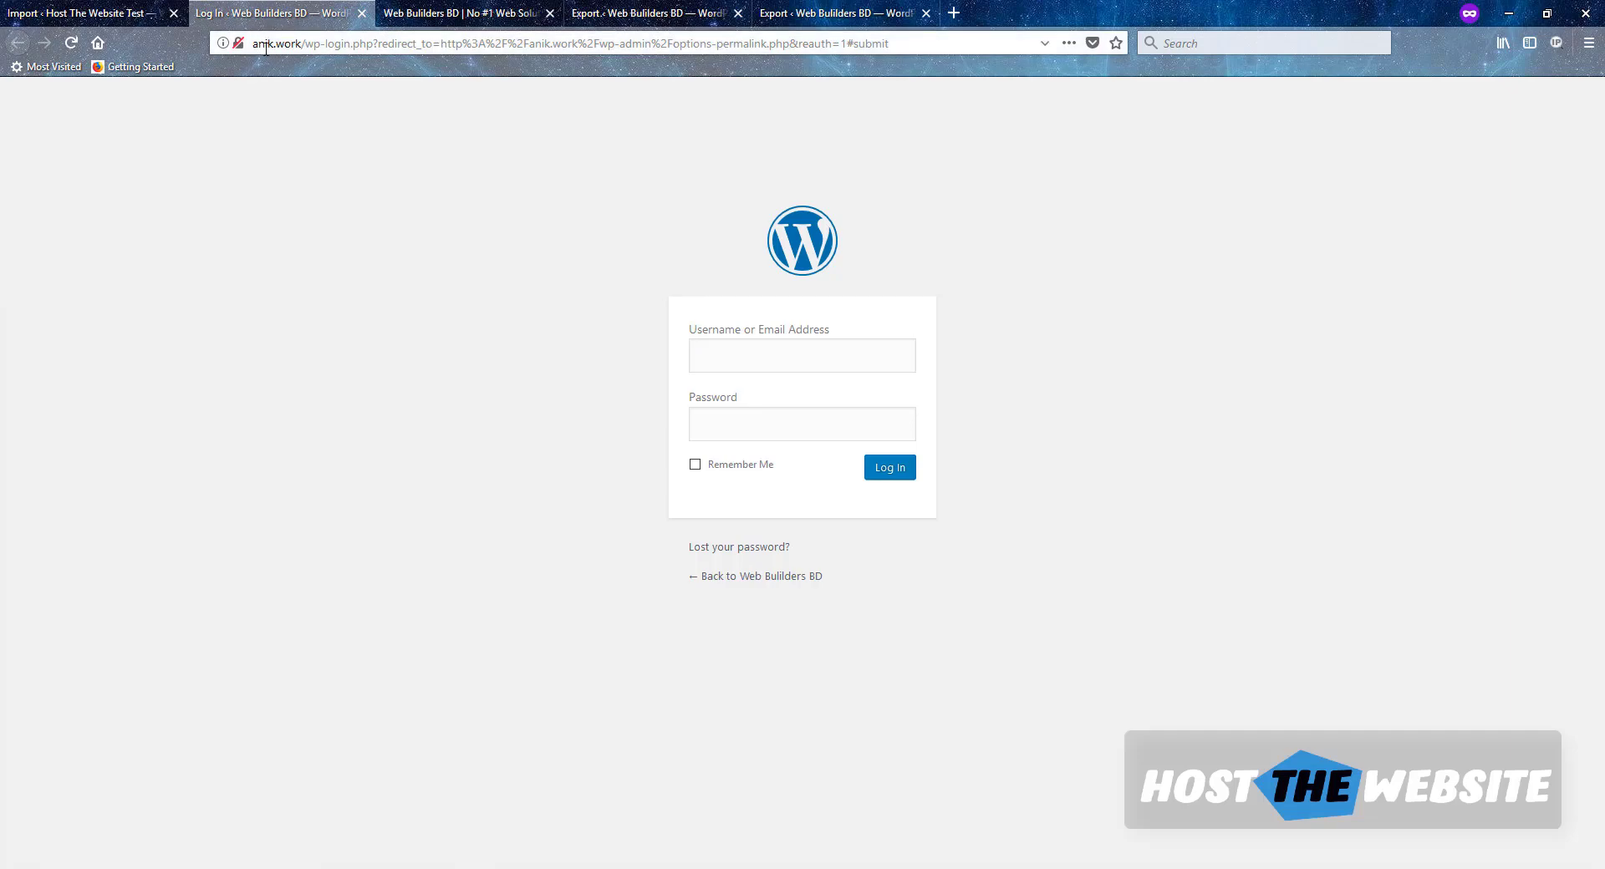
left_click(734, 348)
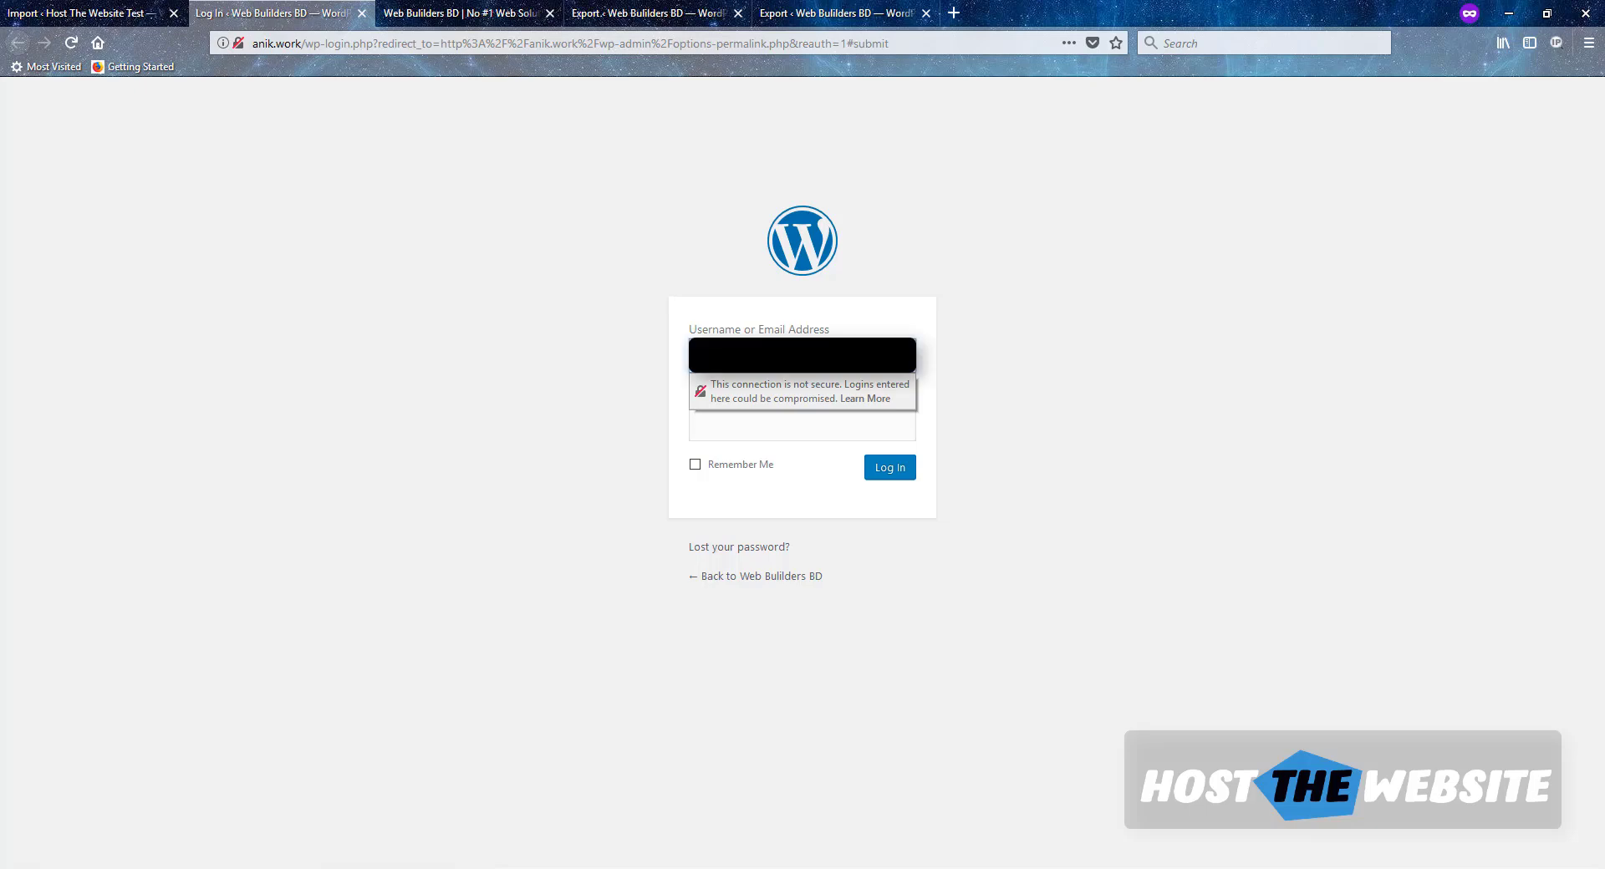
key("Tab")
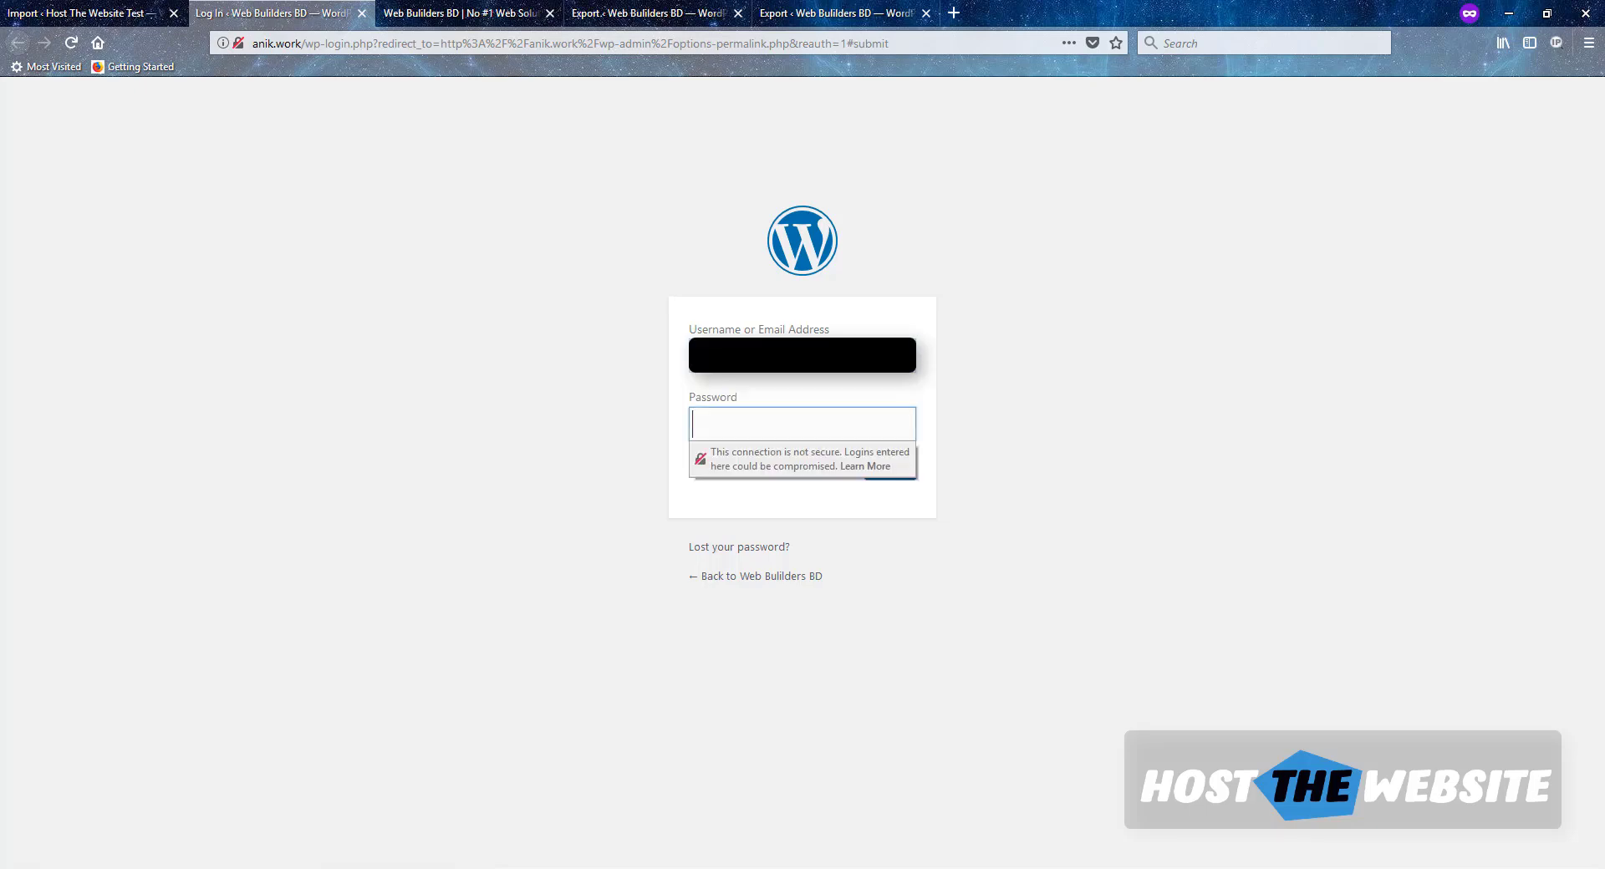
type("********")
key("Return")
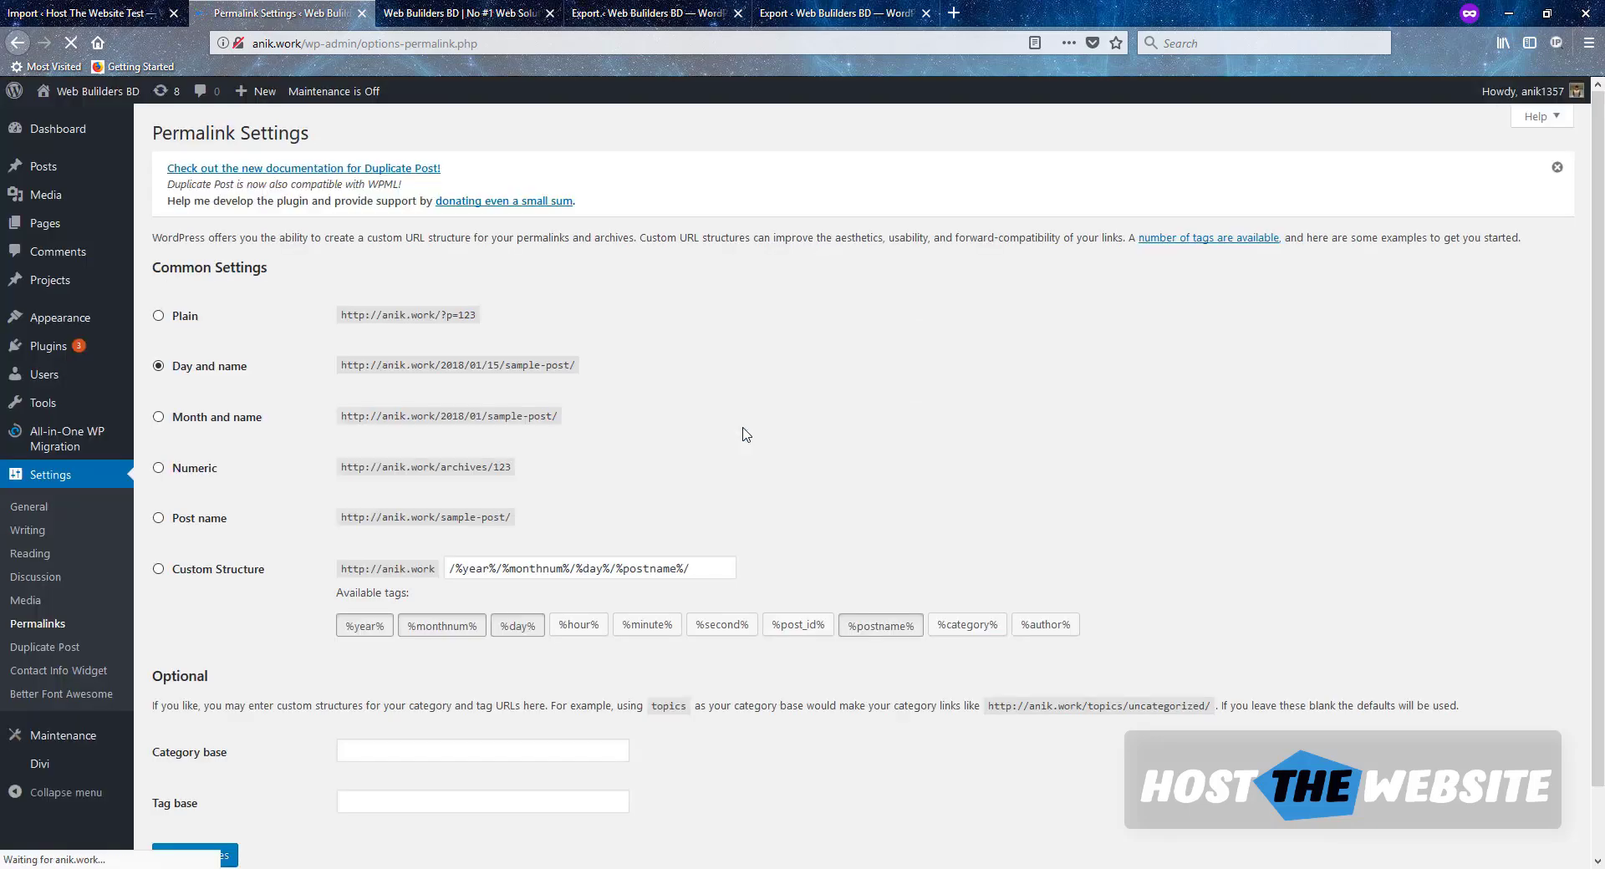
Save the permalink structure as Post name (/%postname%/)
scroll(251, 418, "down", 2)
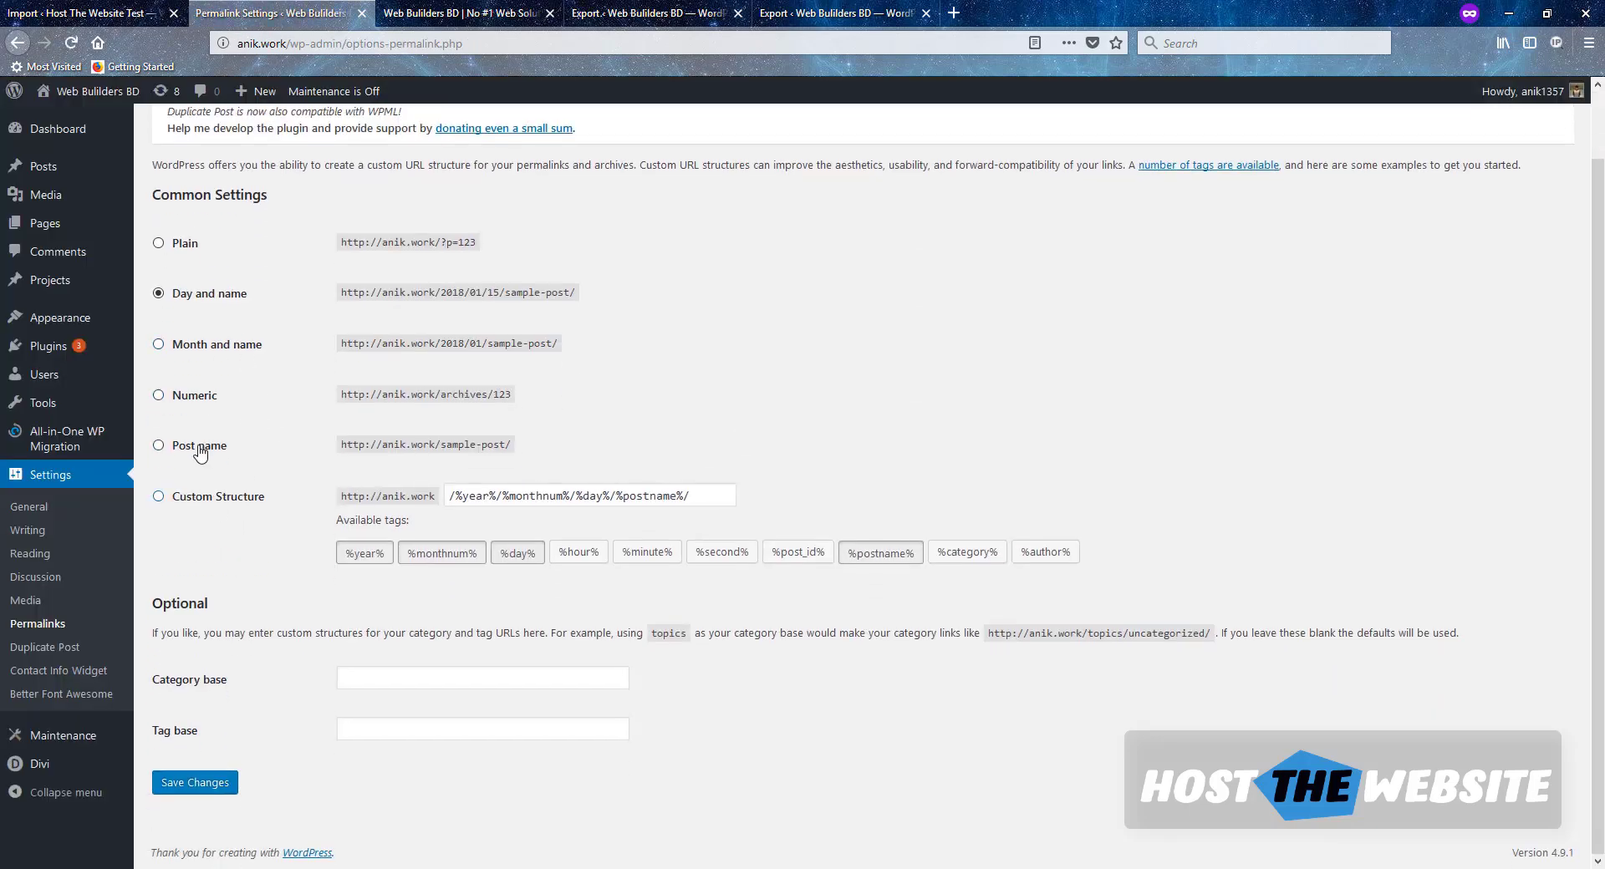
left_click(158, 446)
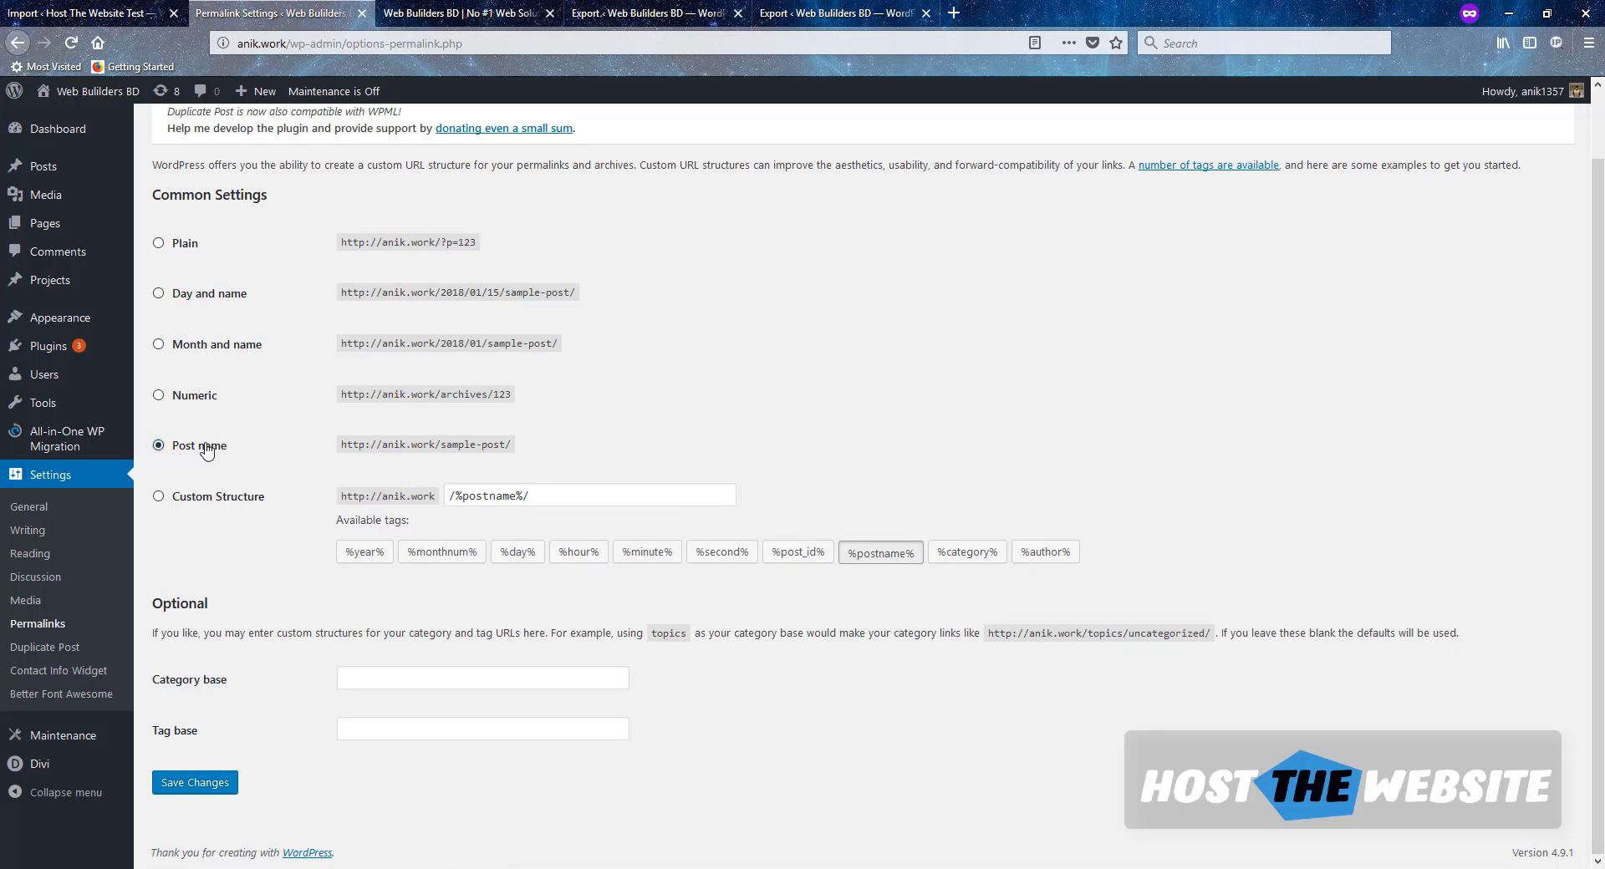
left_click(179, 790)
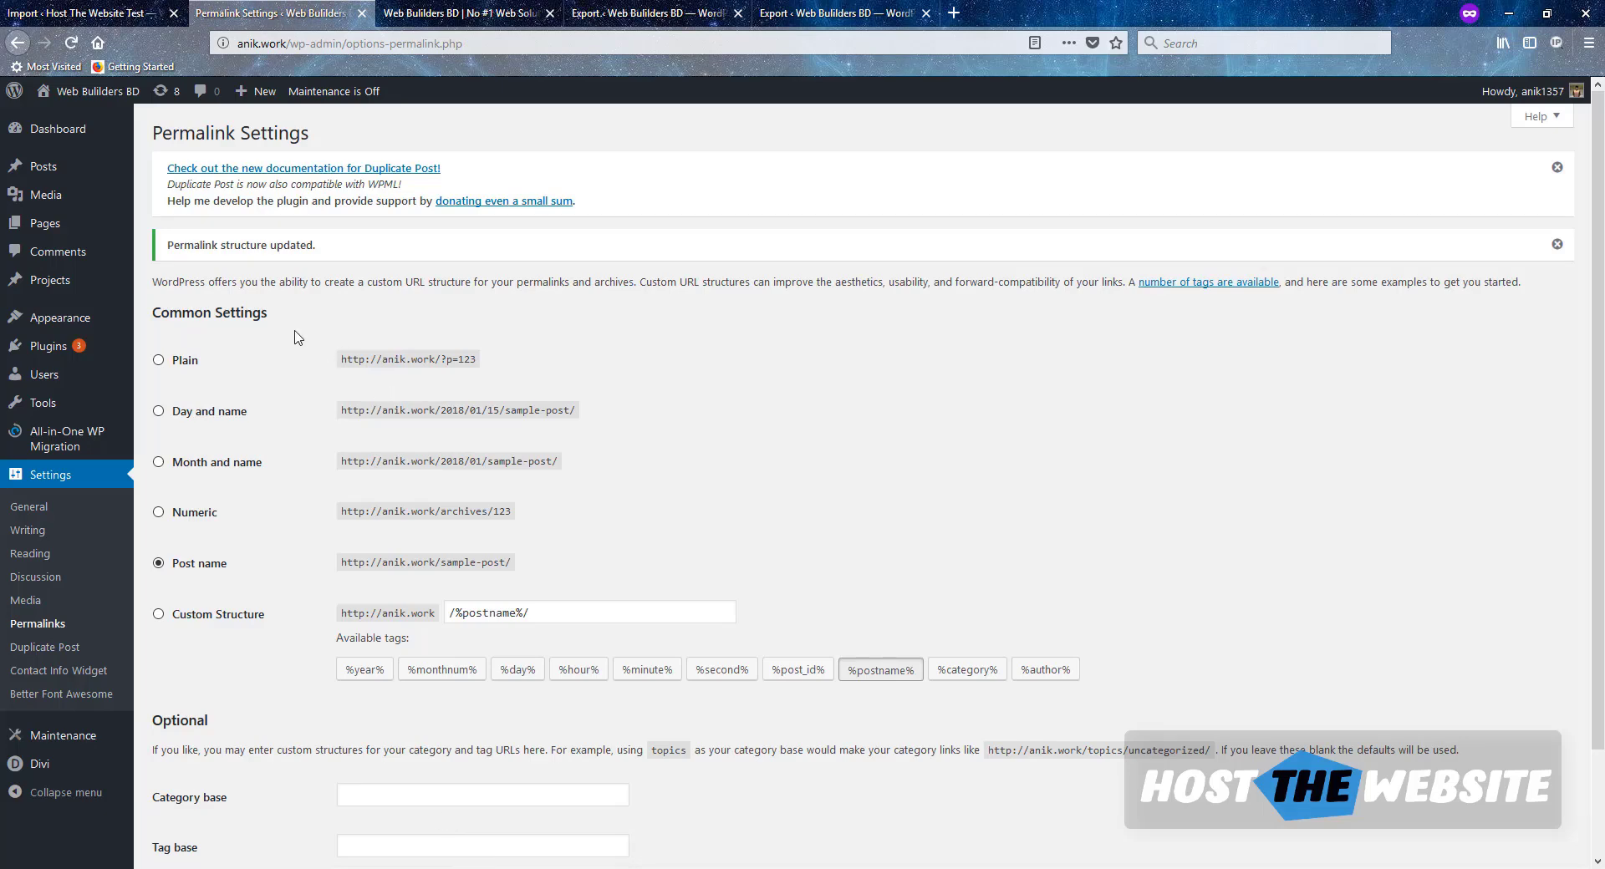
Visit the restored anik.work front end from the admin bar and select its web address
mouse_move(83, 92)
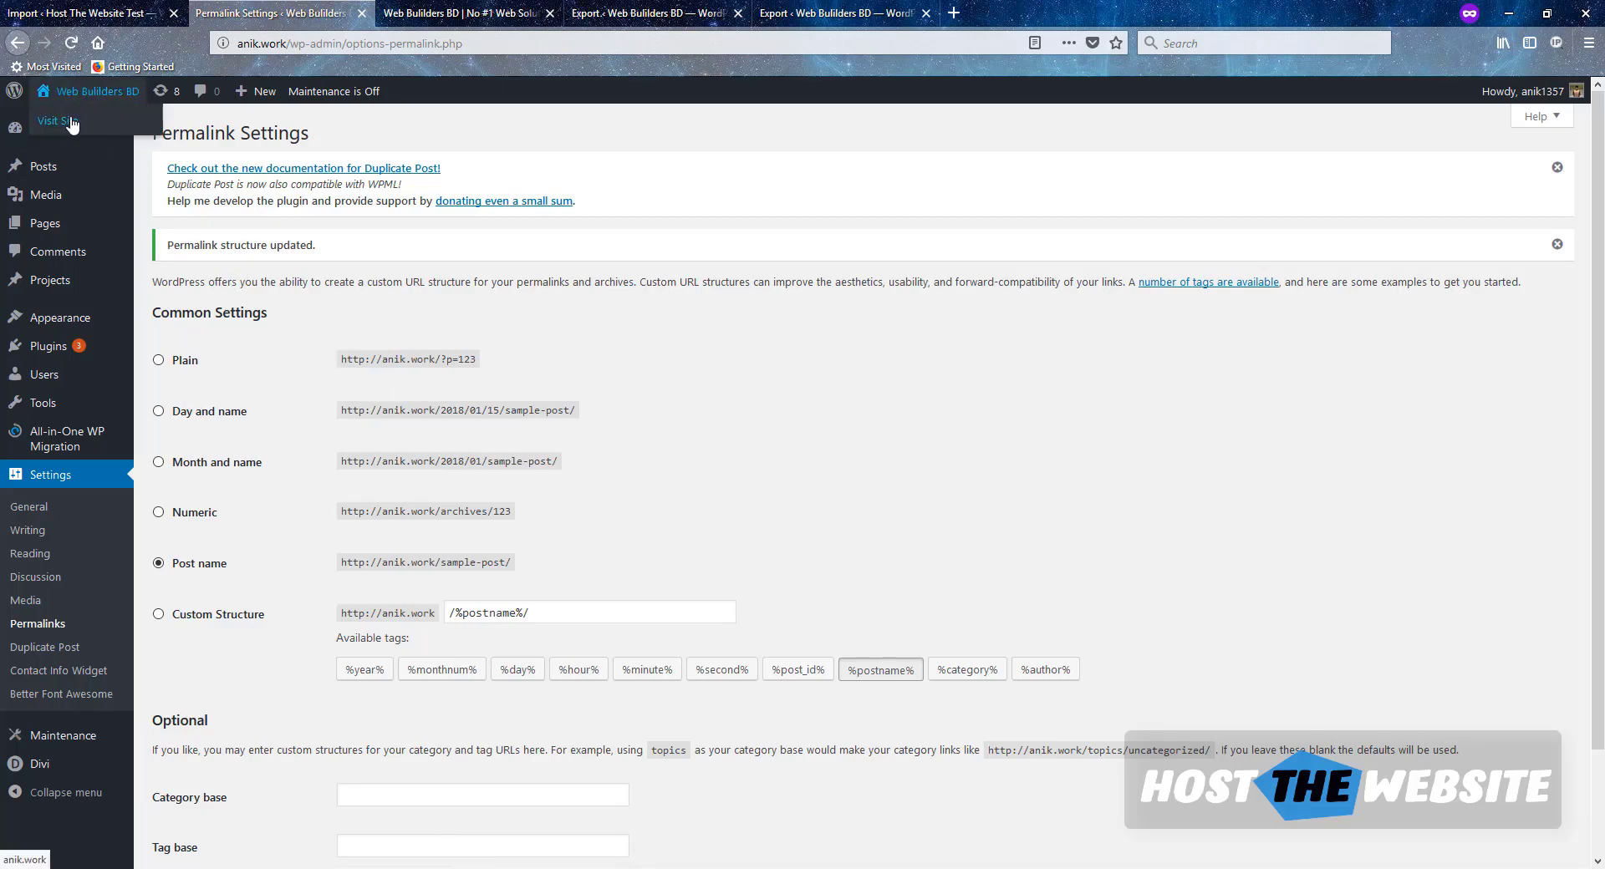
left_click(67, 122)
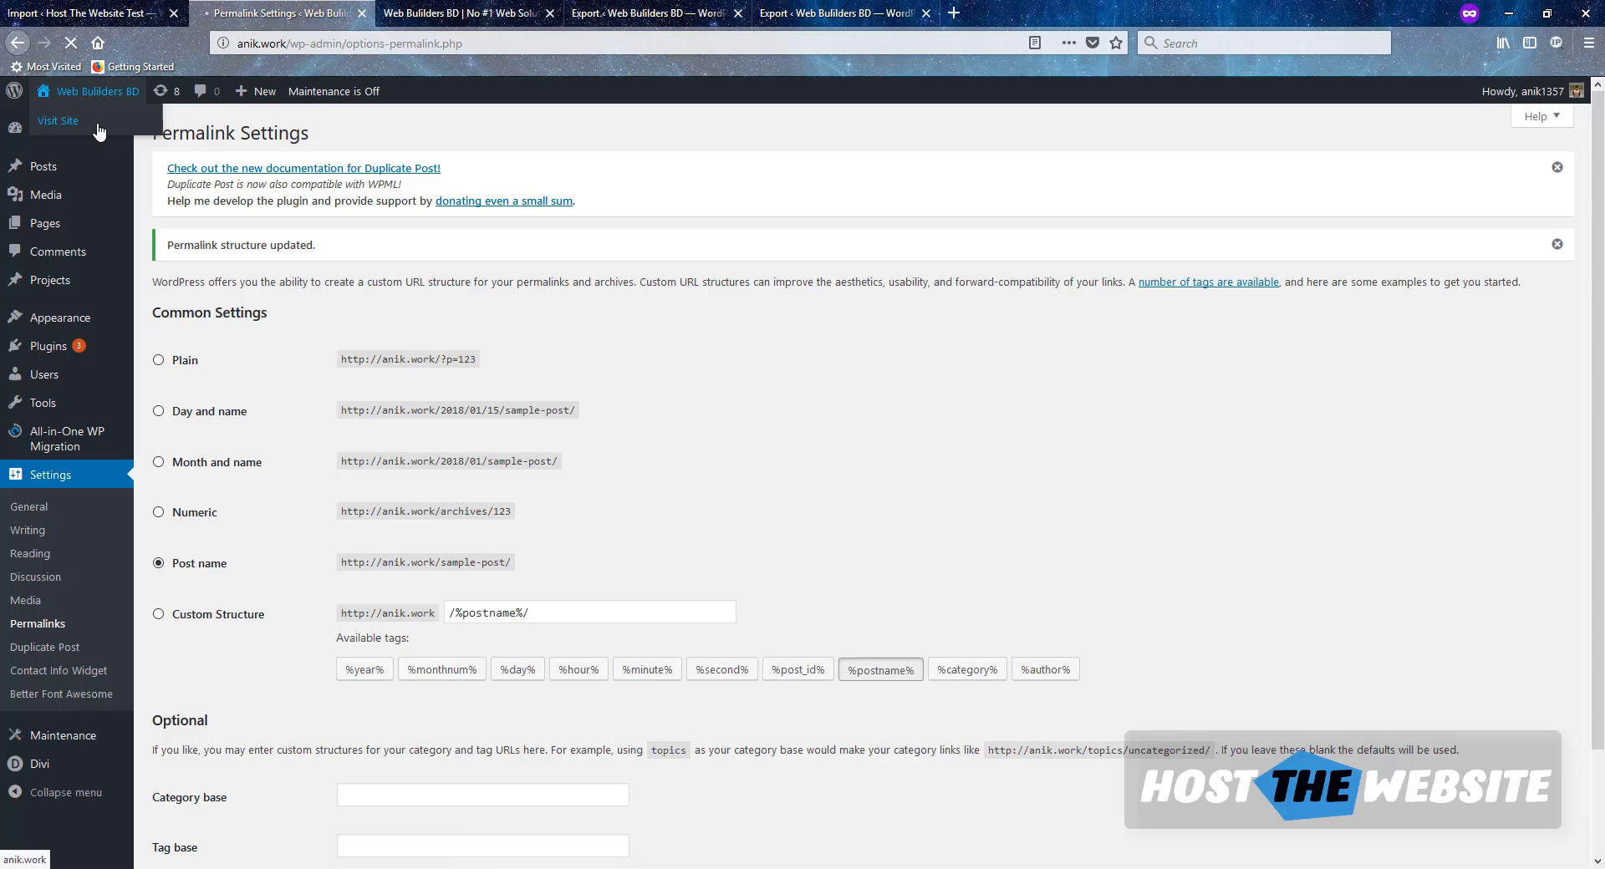
left_click(312, 43)
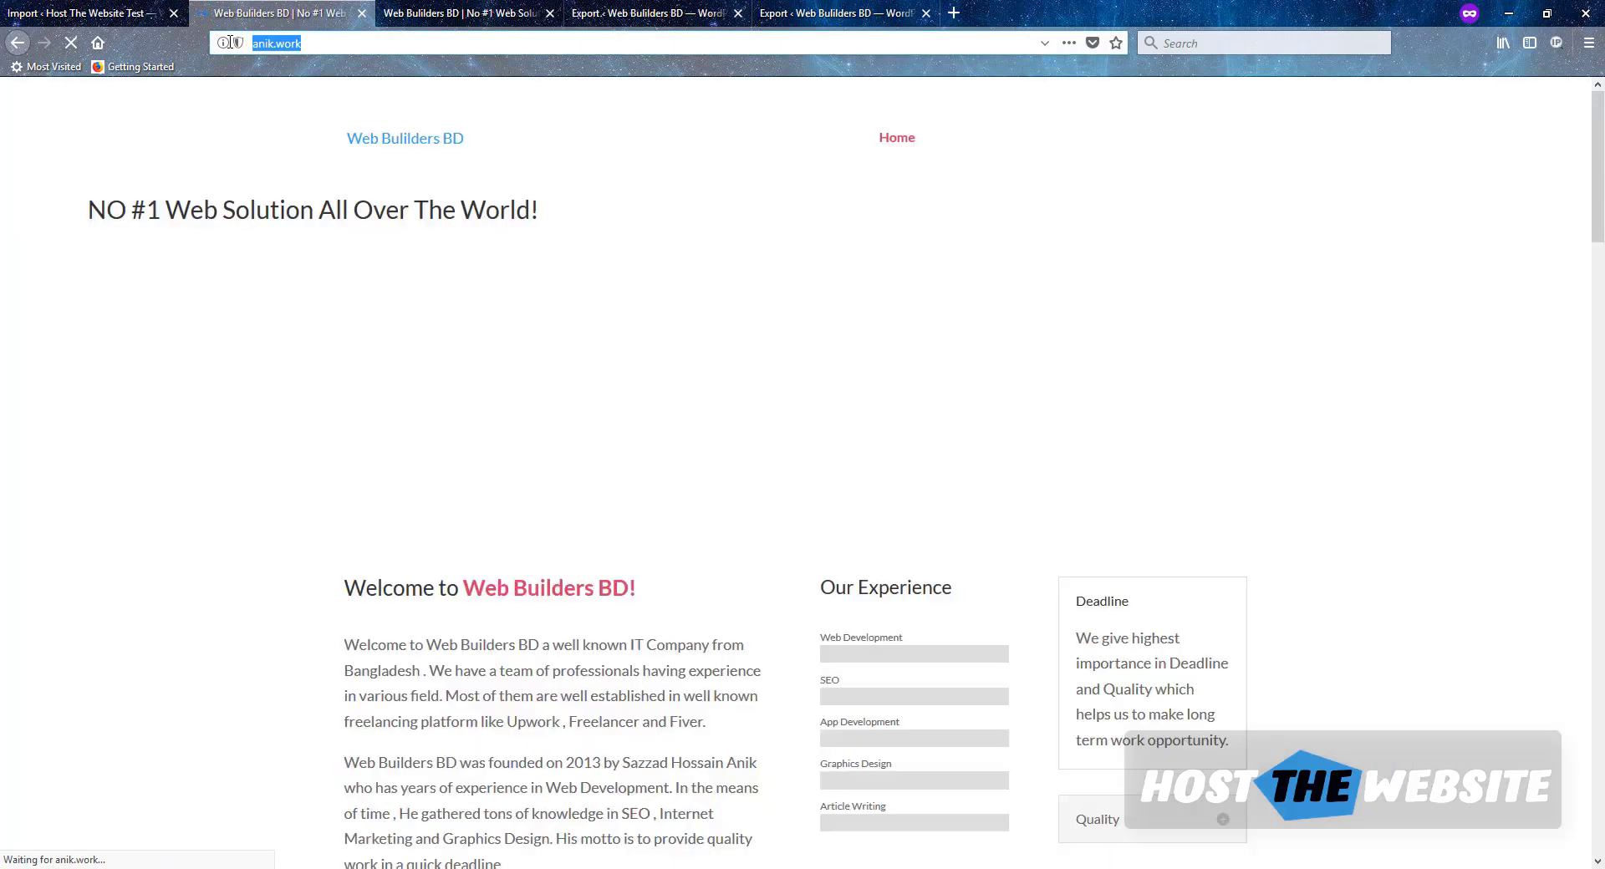
Scroll through the original webbuildersbd.net homepage and the restored anik.work homepage to compare them
key("ctrl+Tab")
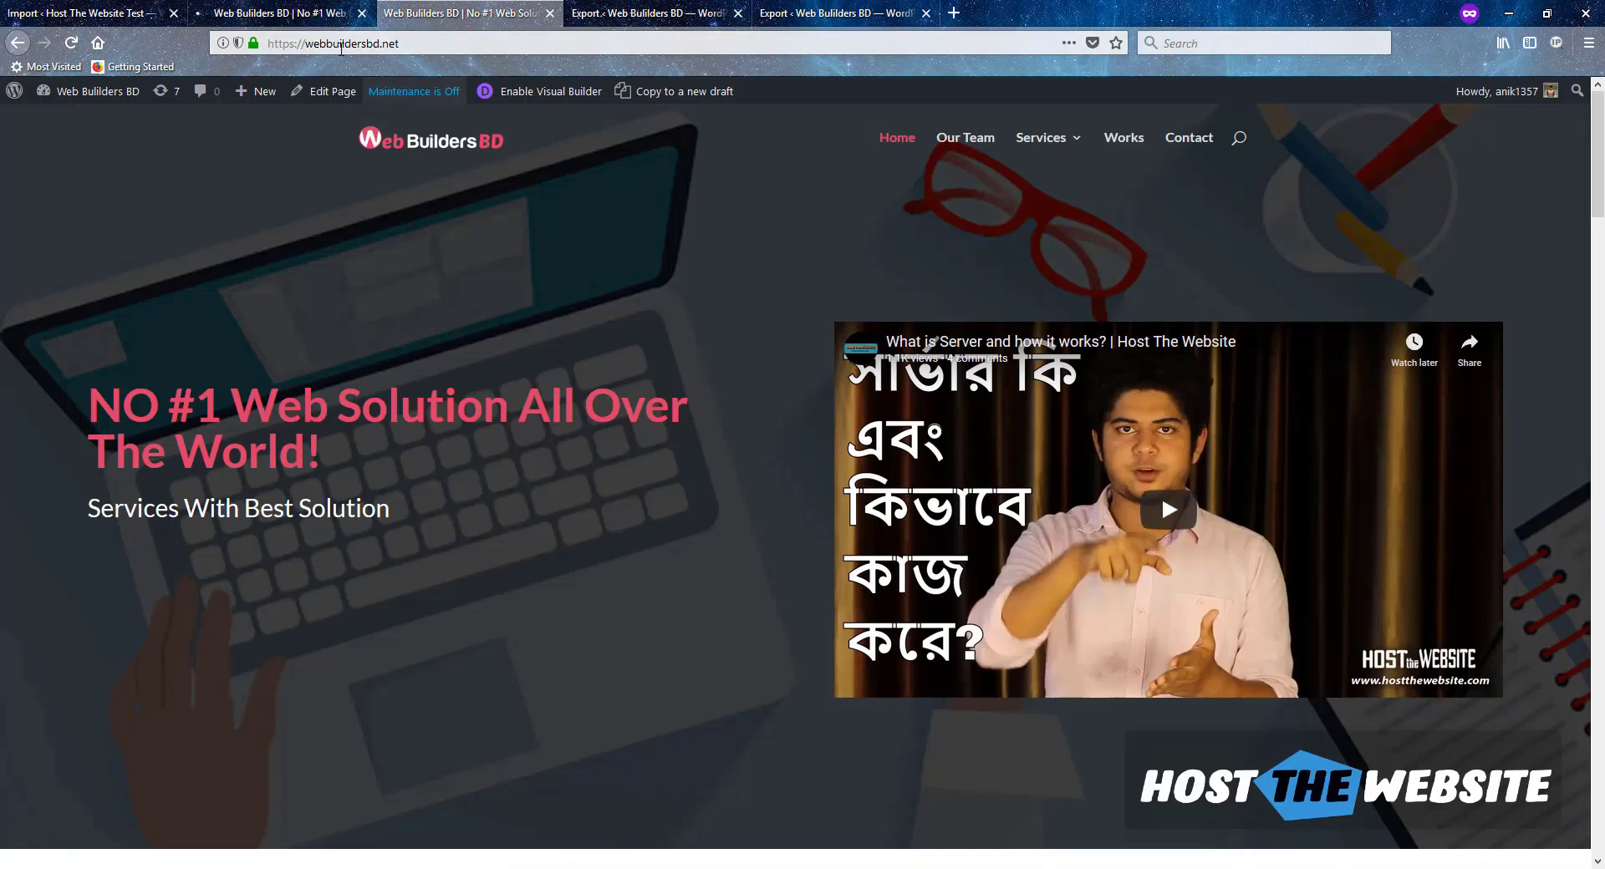
scroll(535, 347, "down", 4)
scroll(539, 352, "down", 15)
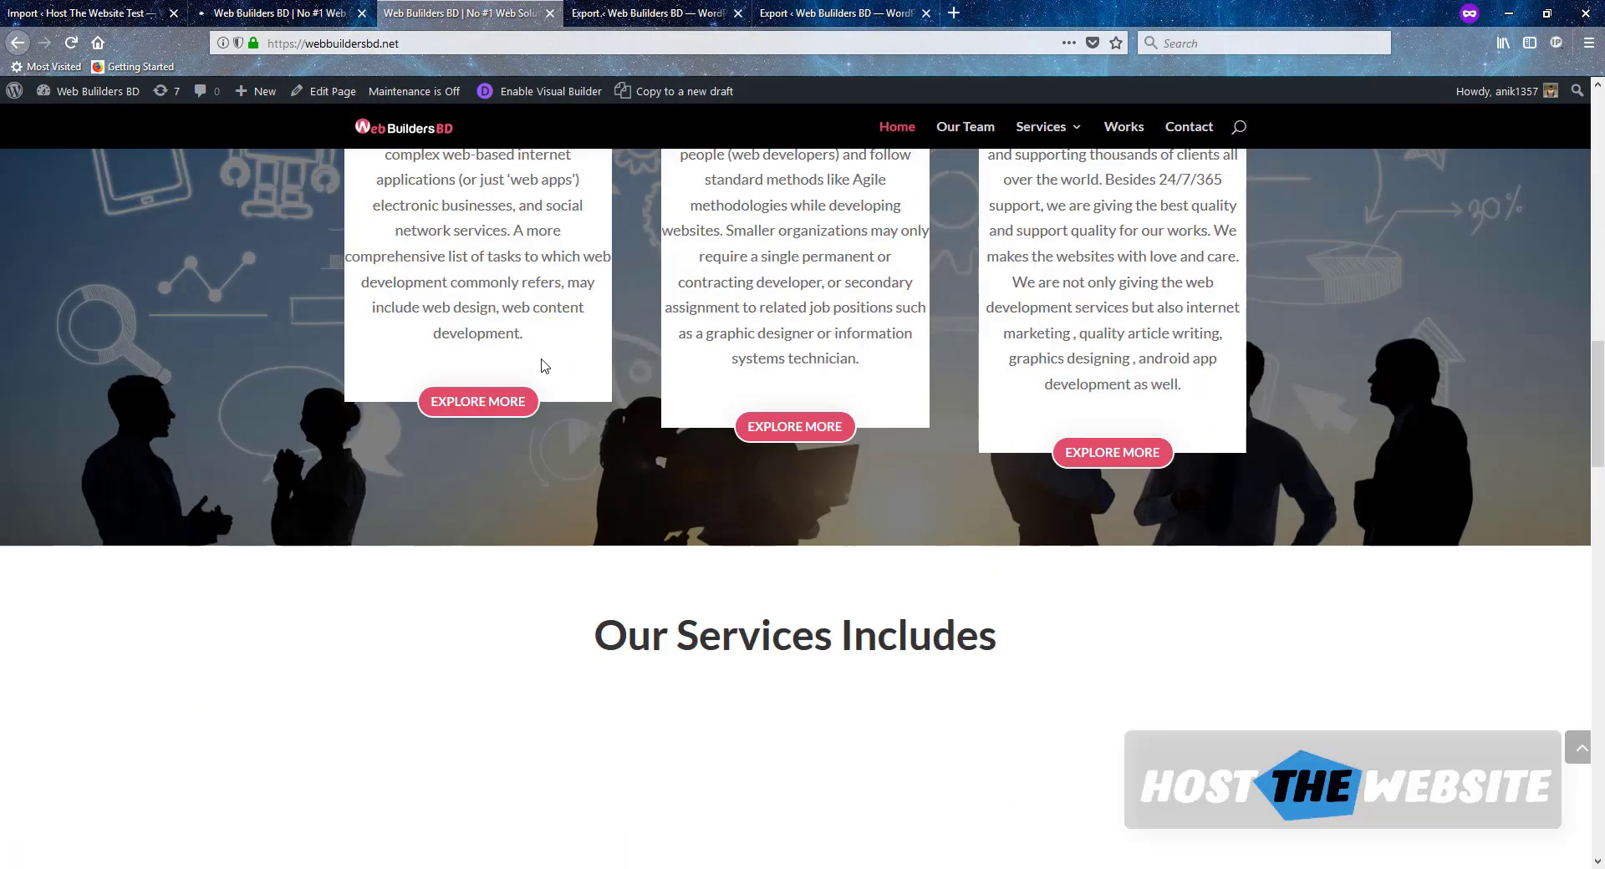
scroll(540, 362, "down", 10)
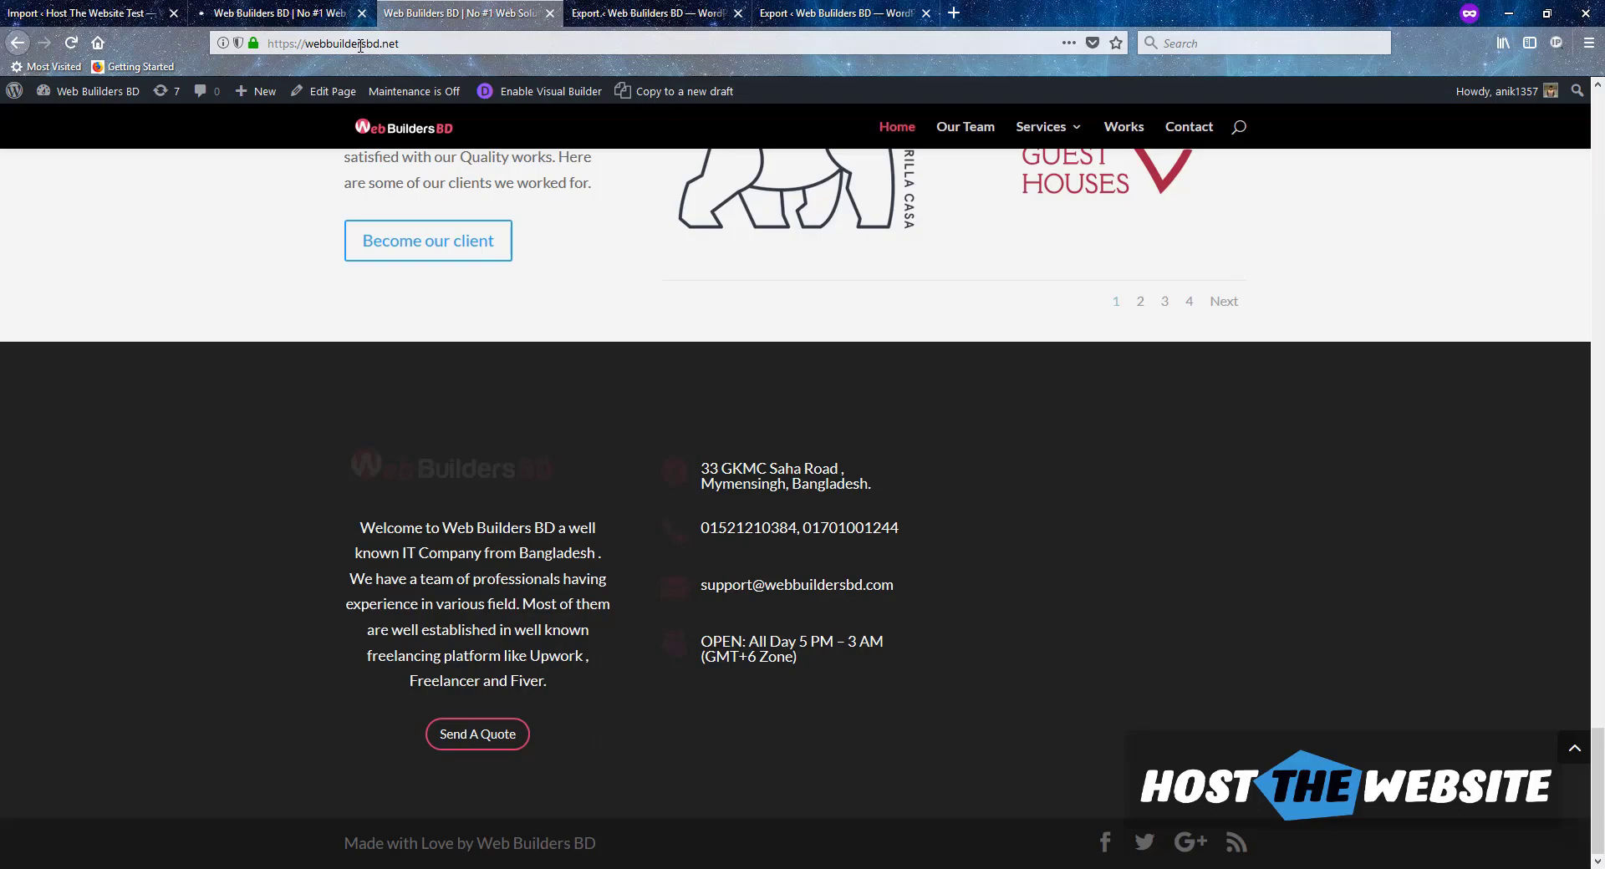
key("ctrl+Page_Up")
scroll(609, 456, "down", 15)
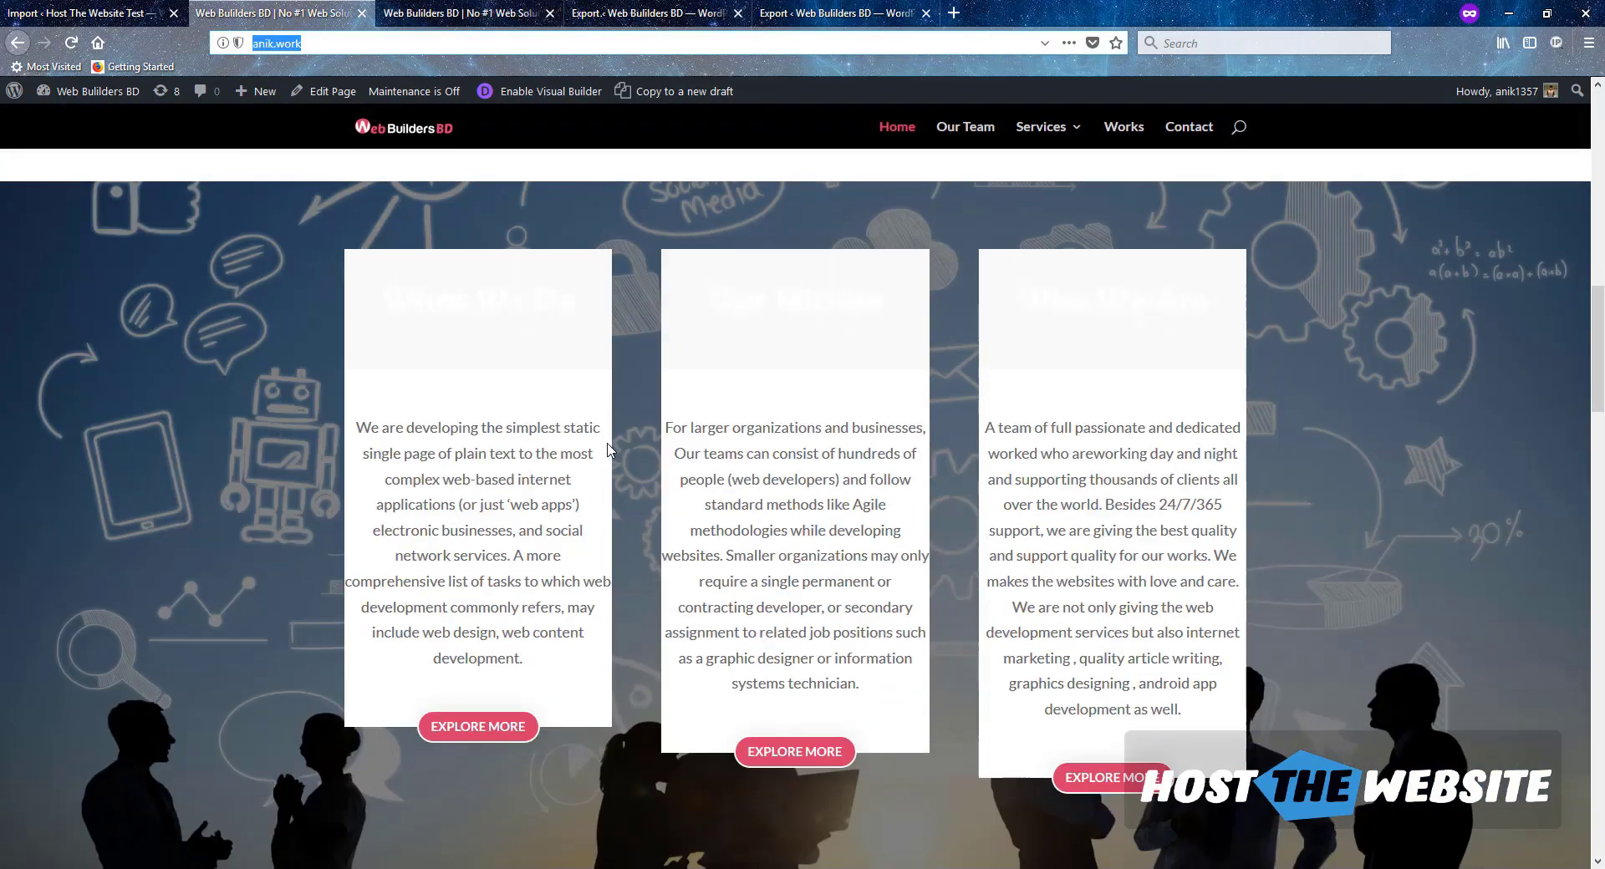
scroll(608, 447, "down", 12)
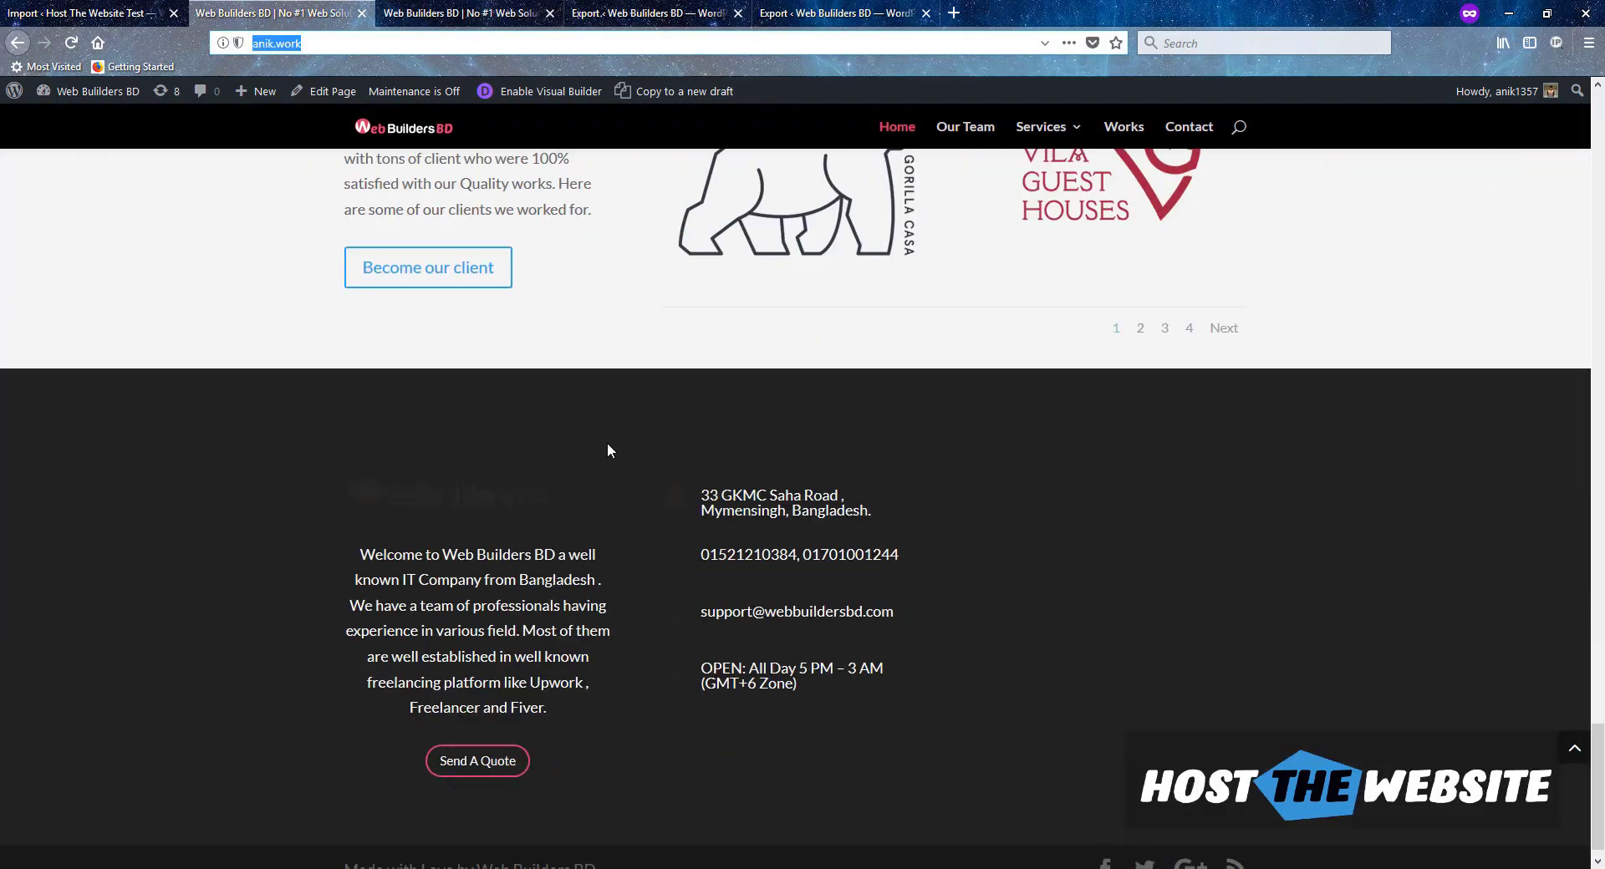